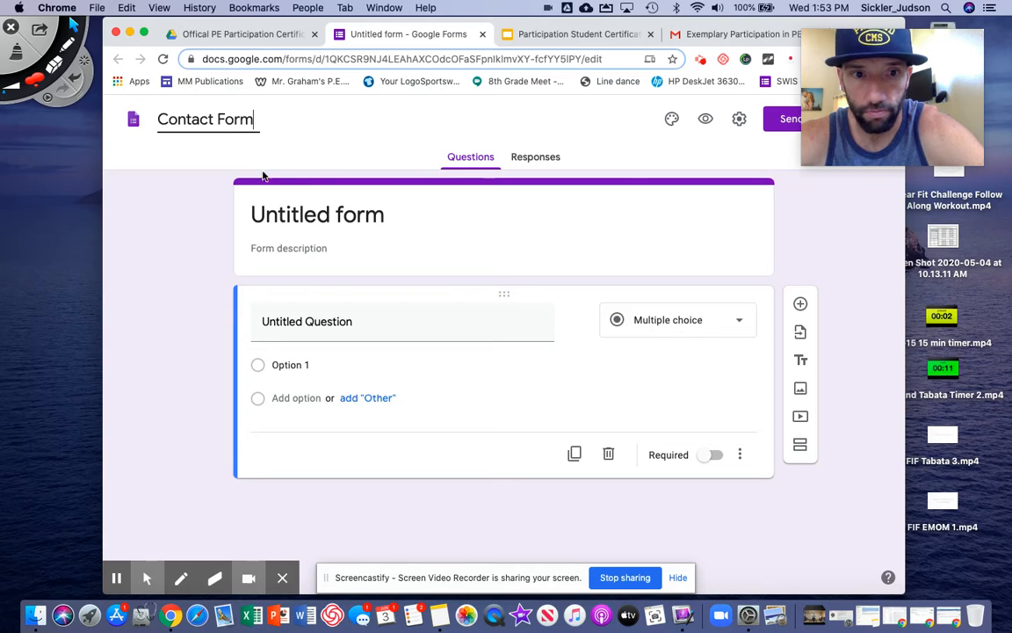
Add the form description 'Please fill out all of the fields.' and title the first question Full Name
click(284, 202)
click(308, 250)
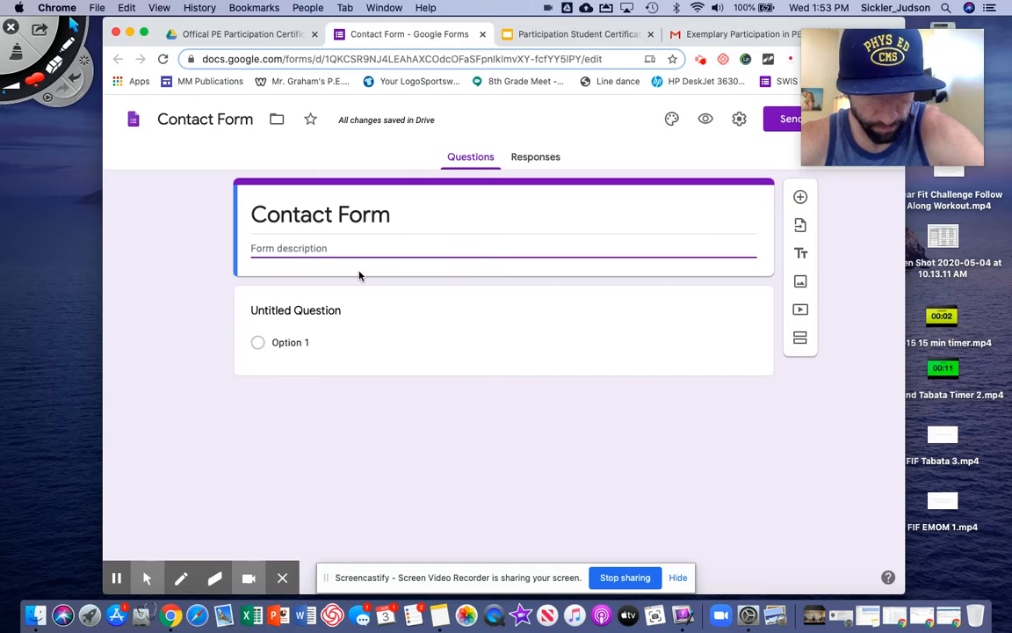
text(Please fill out all of the fields.)
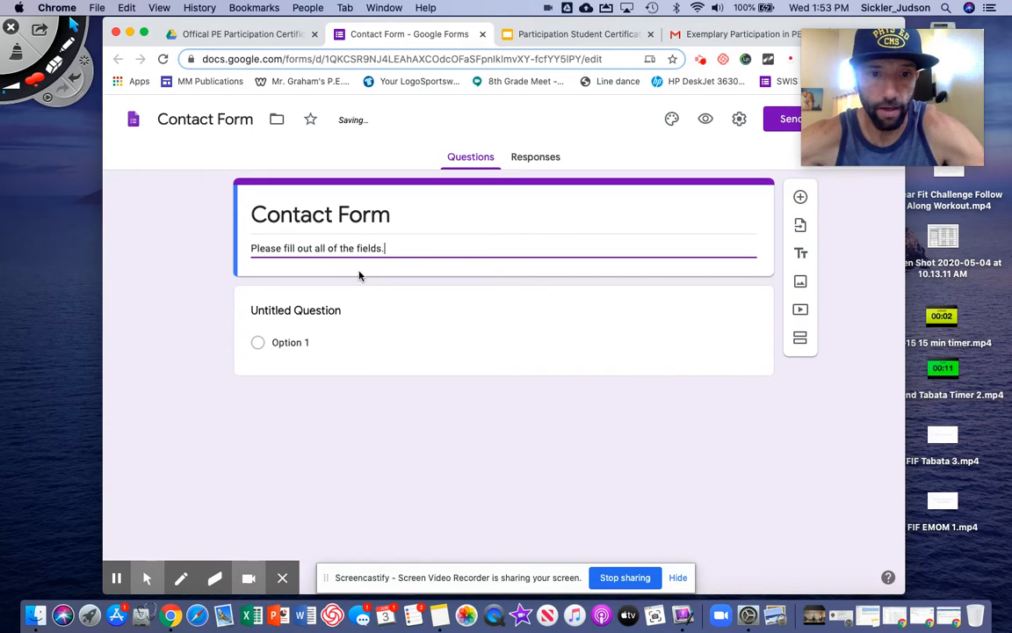
click(307, 299)
text(Full Name)
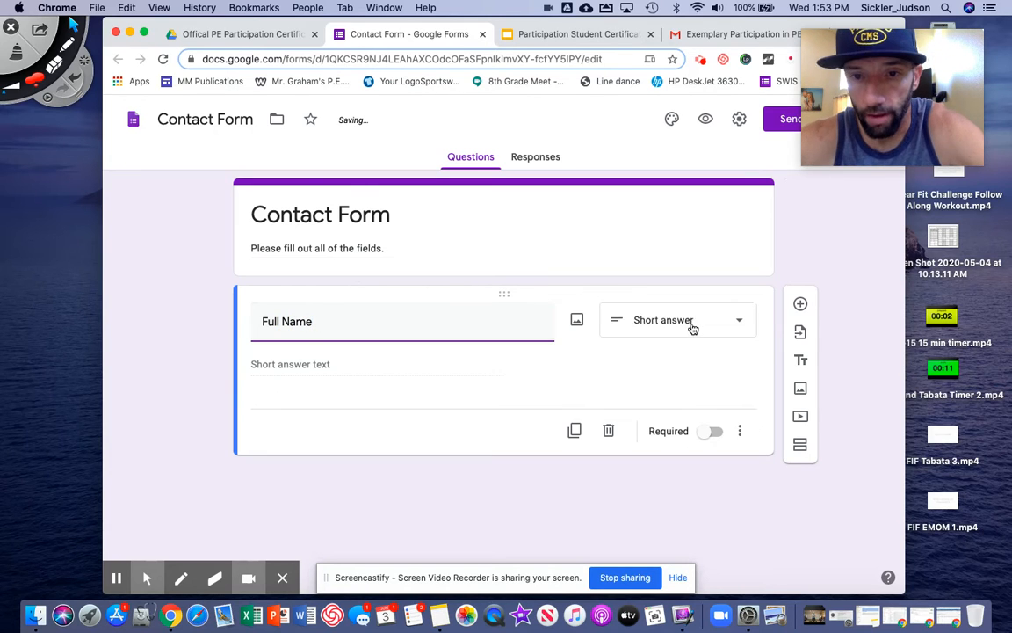
Give Full Name a description asking for first and last name with an example, and make it required
click(296, 361)
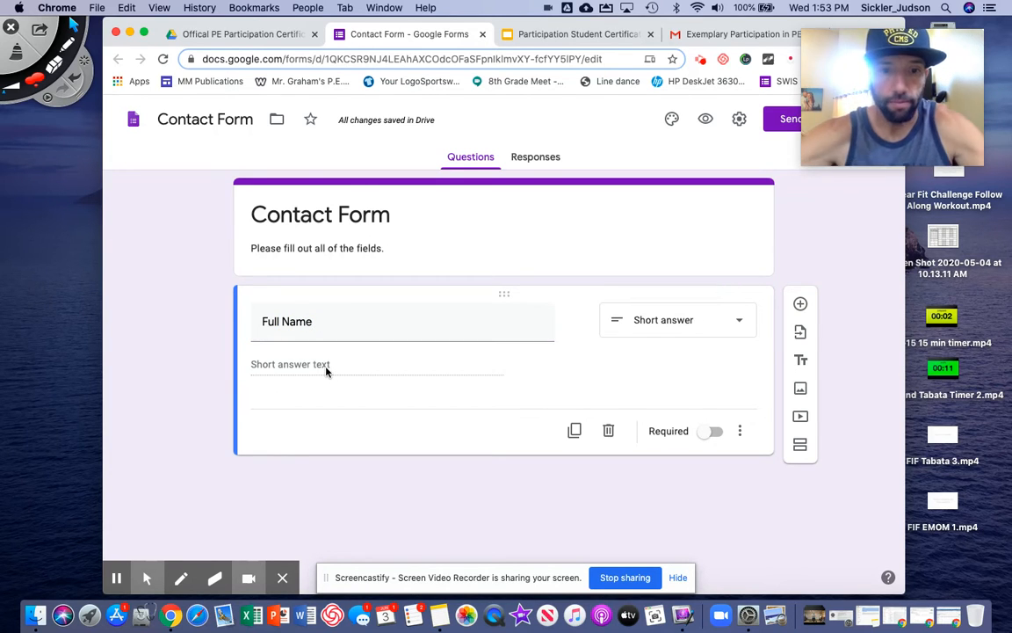
click(740, 431)
click(765, 481)
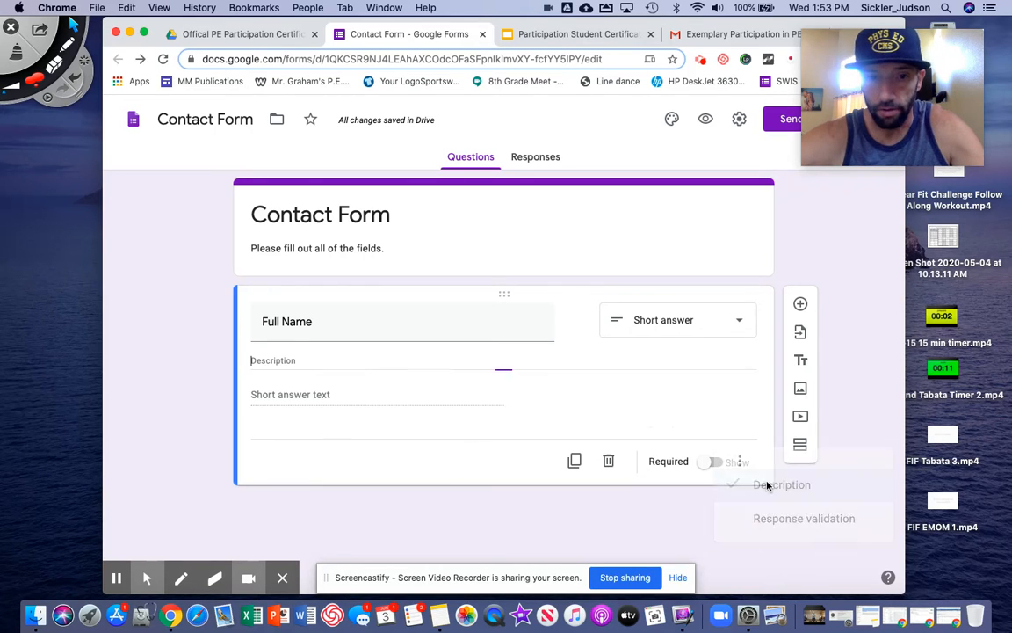
text(Please fill htis)
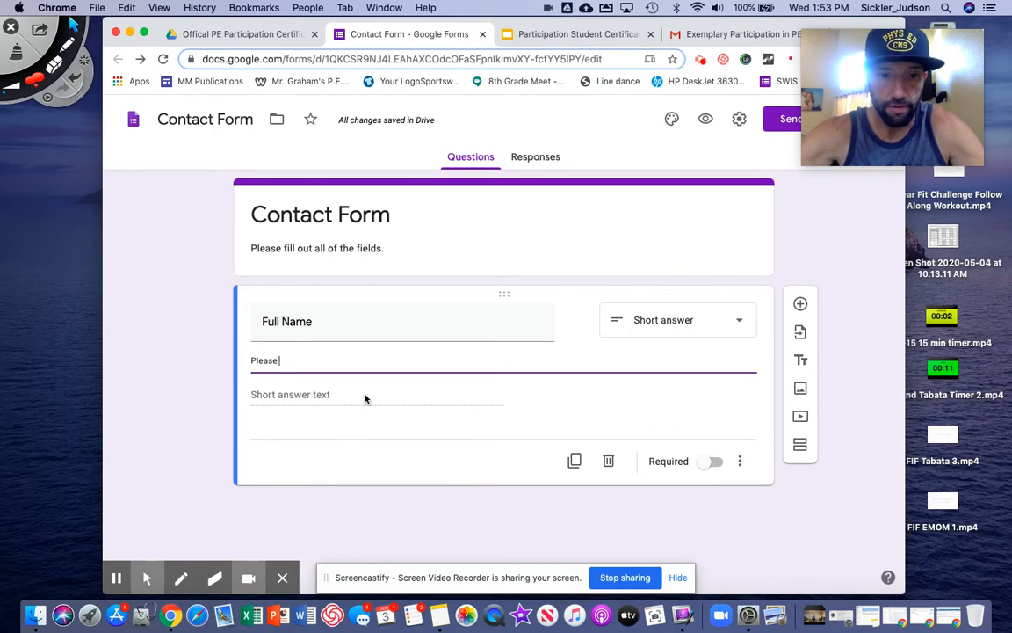
key(BackSpace)
key(BackSpace)
key(BackSpace)
key(BackSpace)
text(this out with our)
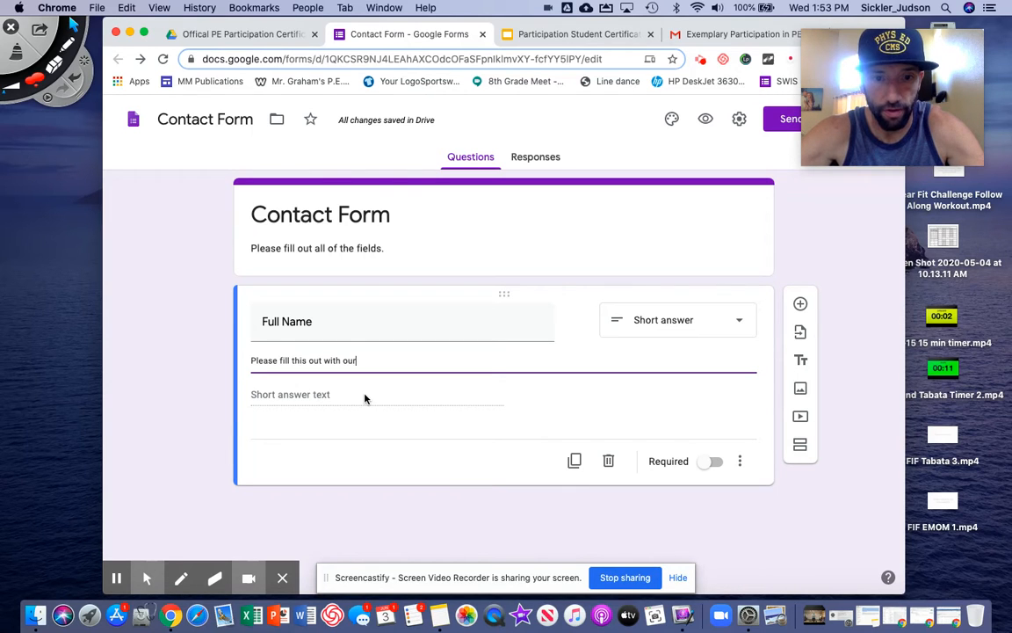
key(BackSpace)
key(BackSpace)
key(BackSpace)
text(your Fir)
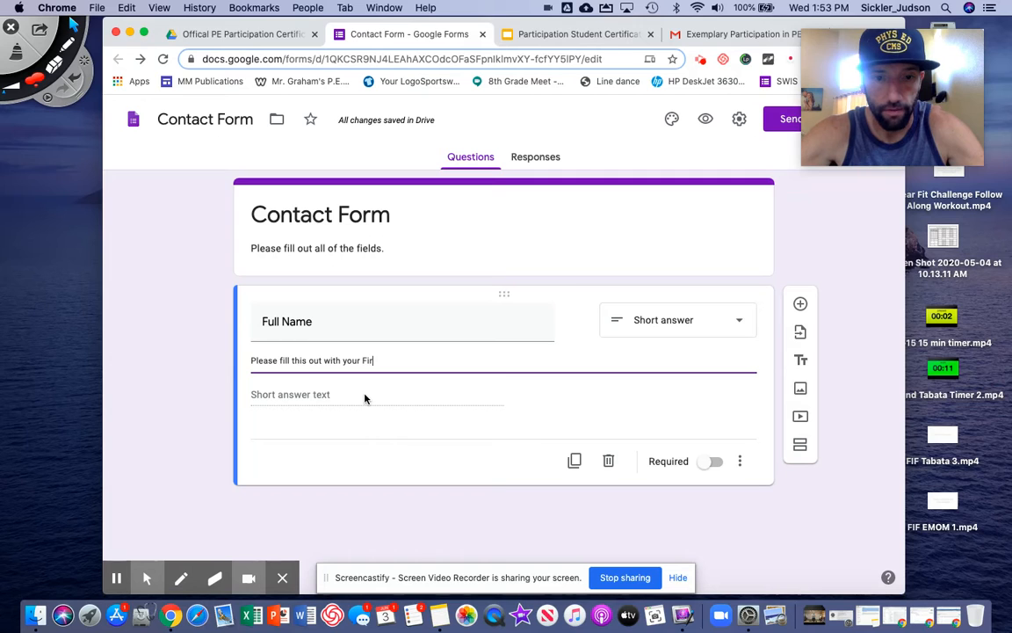
text(st Name Last na)
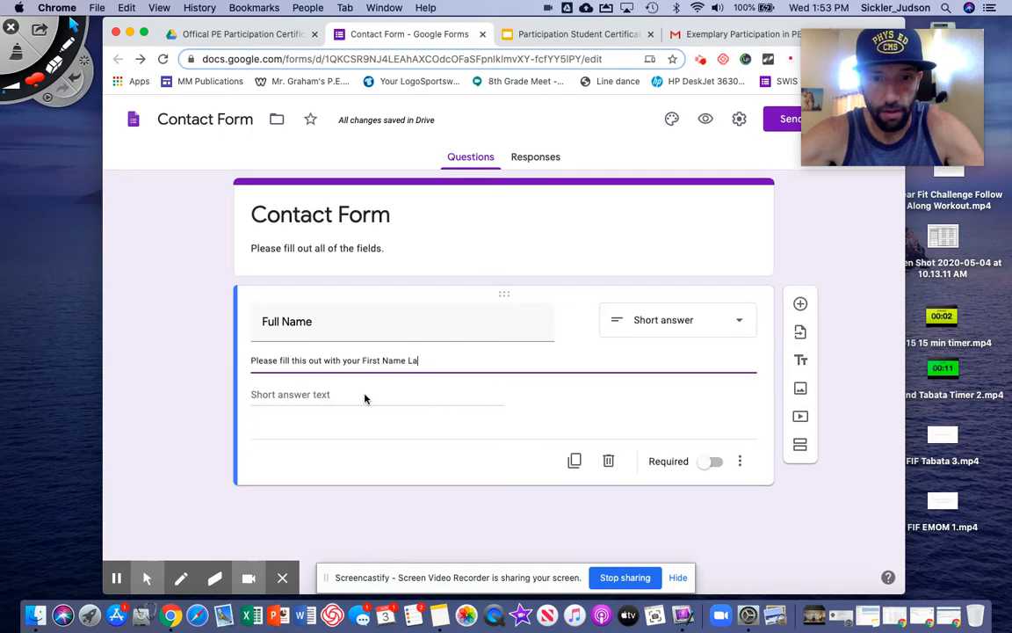
key(BackSpace)
key(BackSpace)
text(Name)
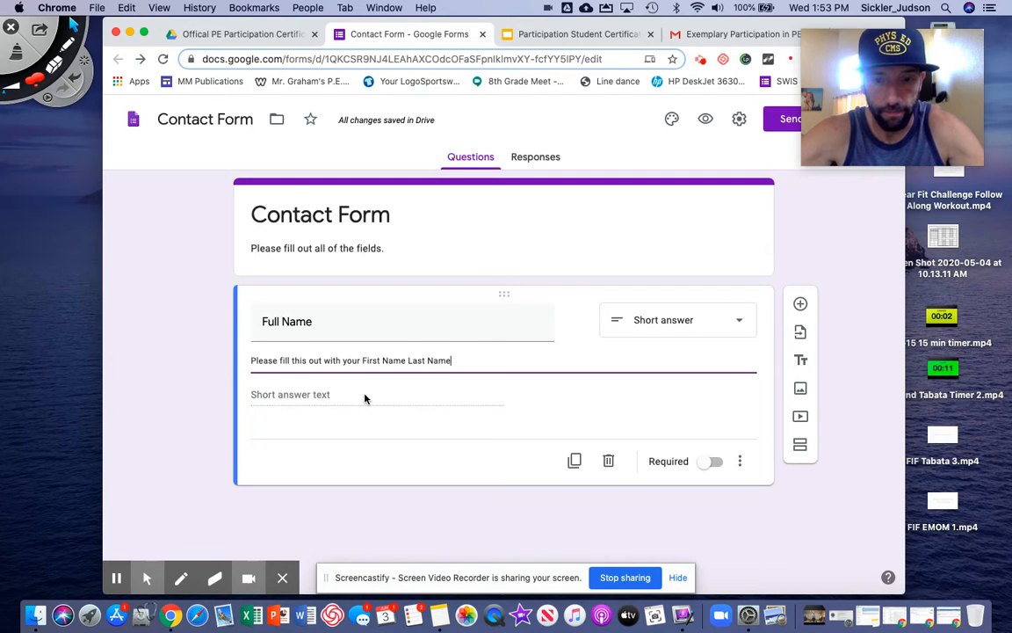
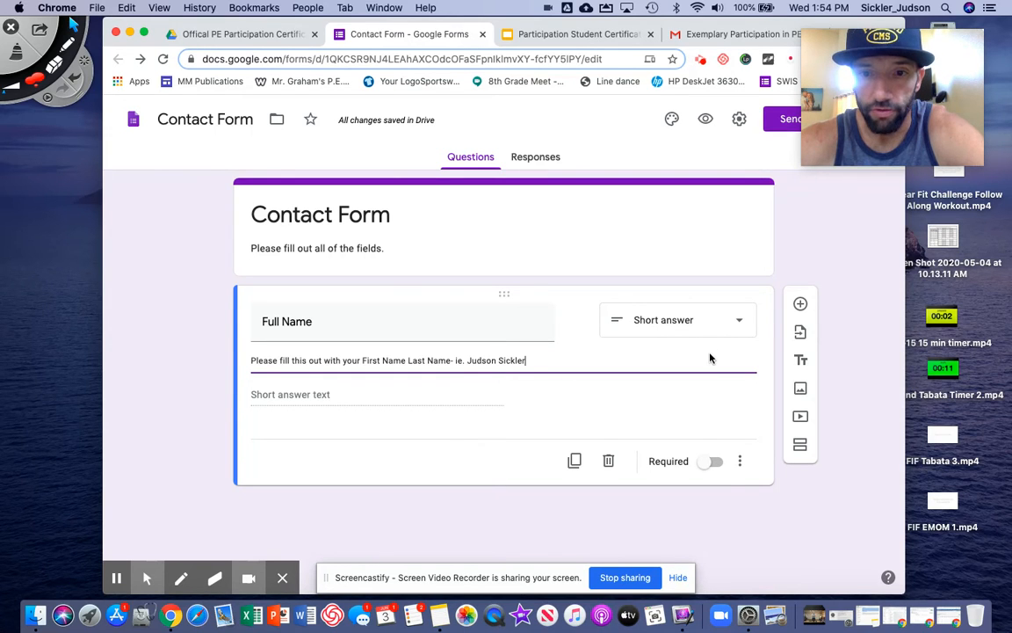
click(715, 462)
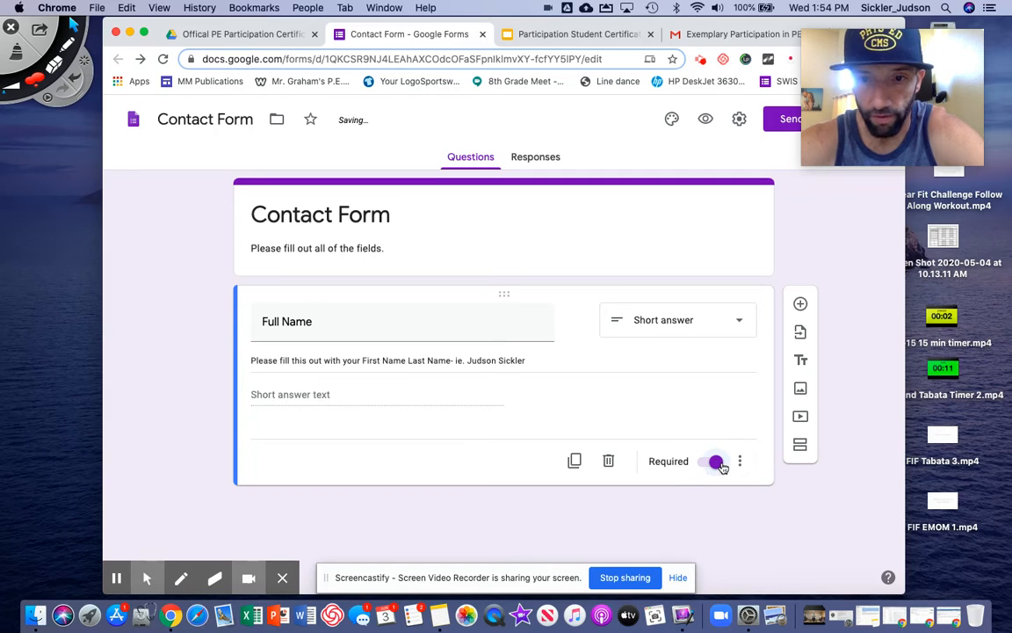
Add a required short-answer question titled Your Email below Full Name
click(800, 304)
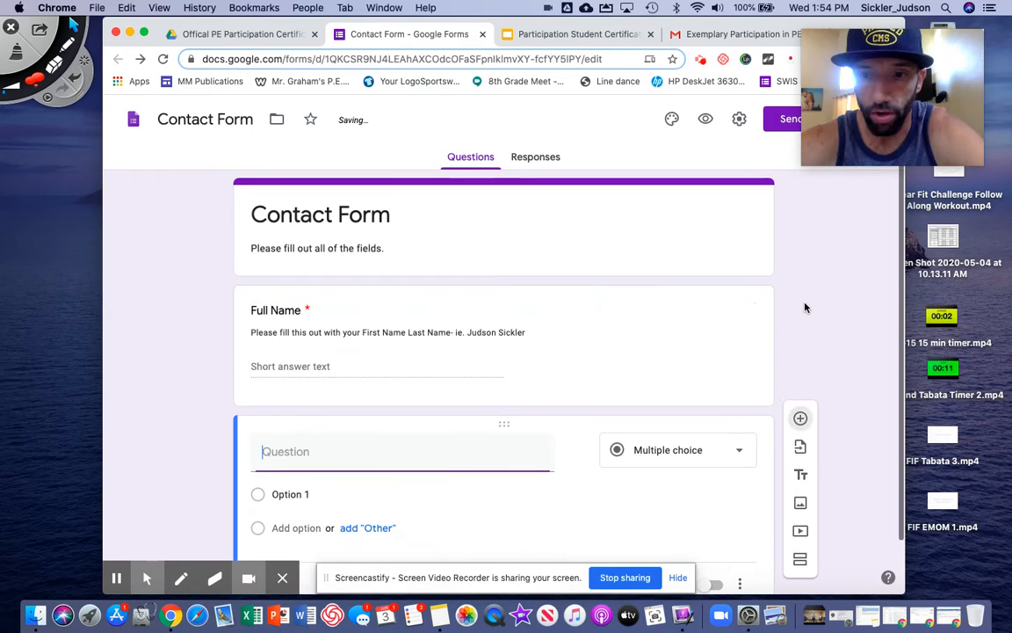
click(703, 388)
click(682, 173)
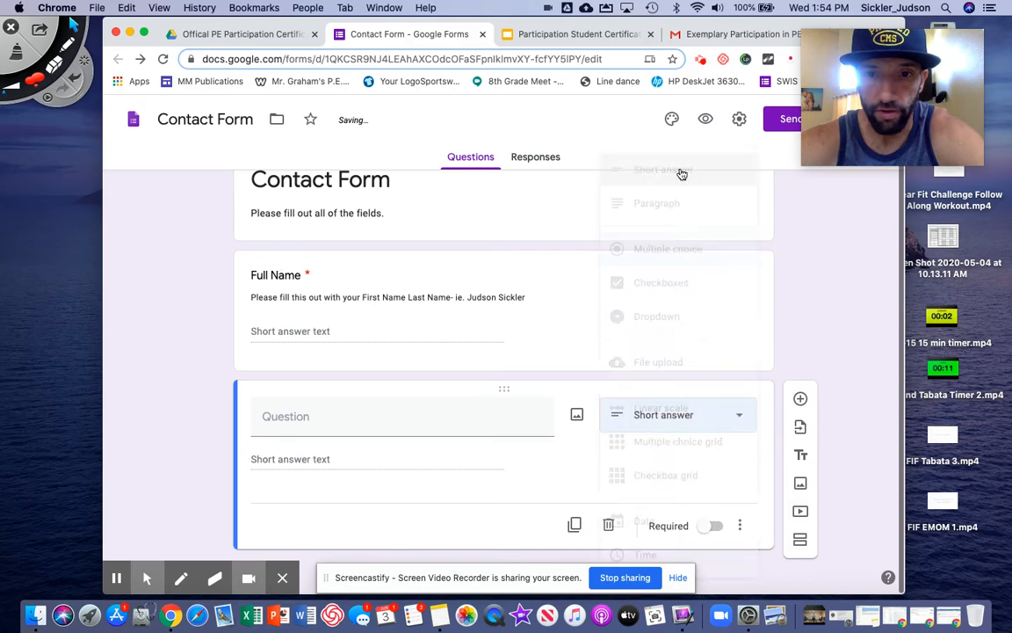
click(306, 428)
text(Your Email)
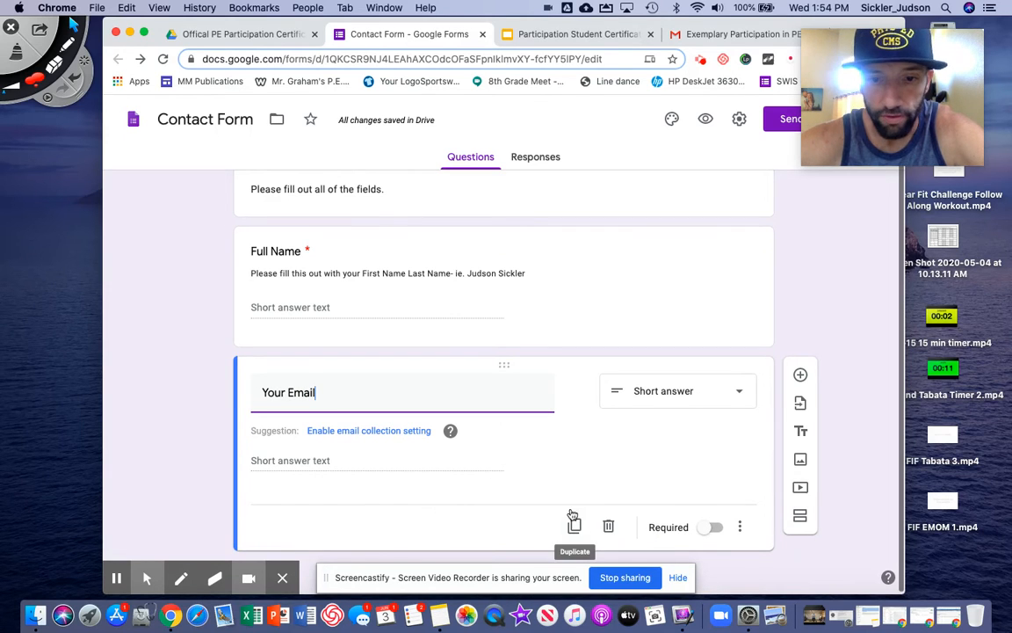
click(343, 462)
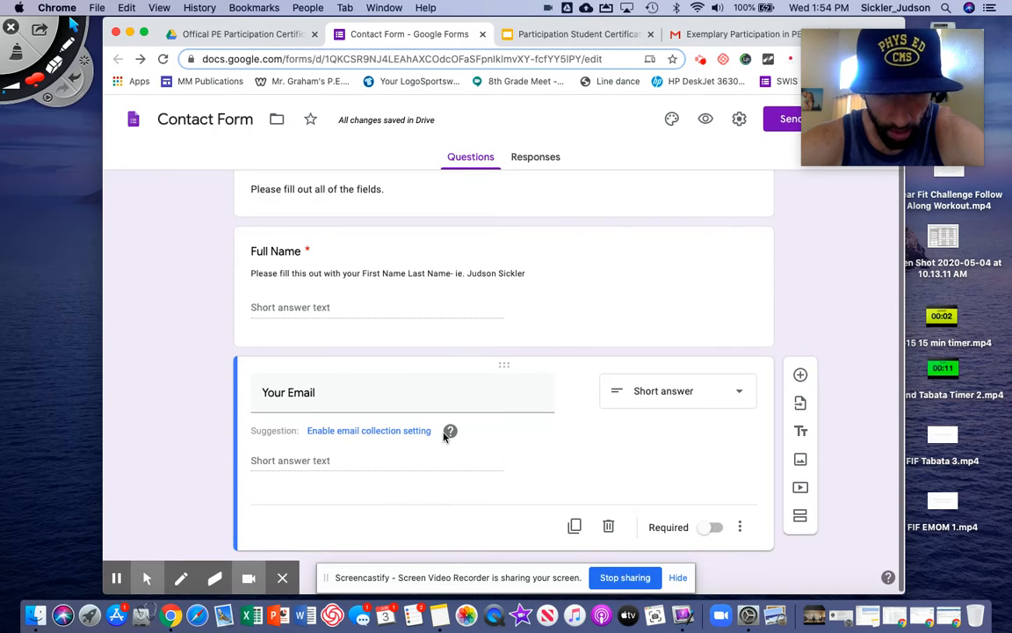
click(714, 527)
Add response validation to Your Email requiring Text that is an Email address
click(739, 527)
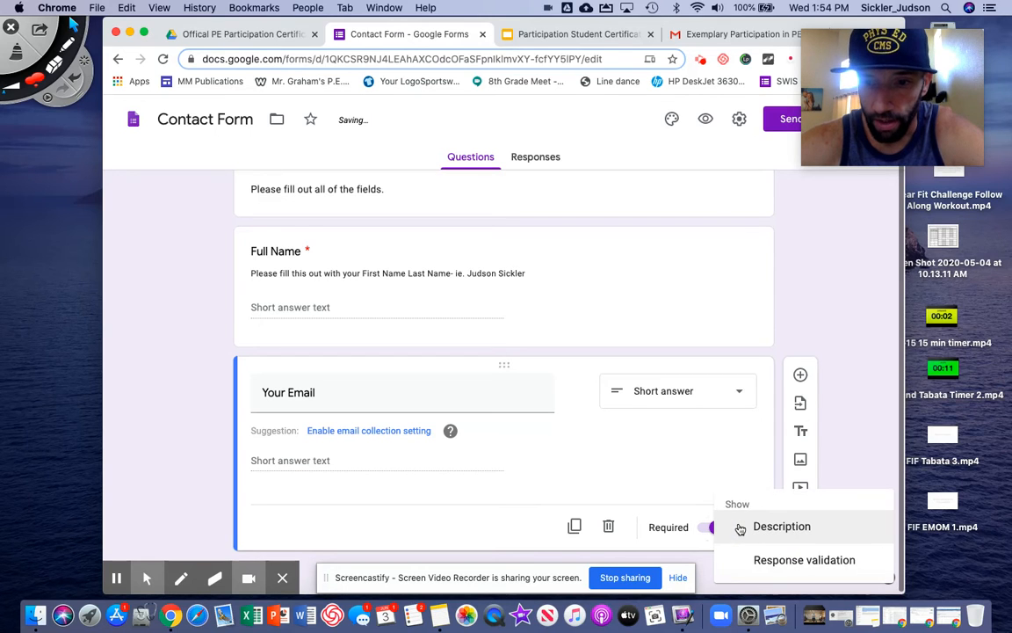
click(765, 563)
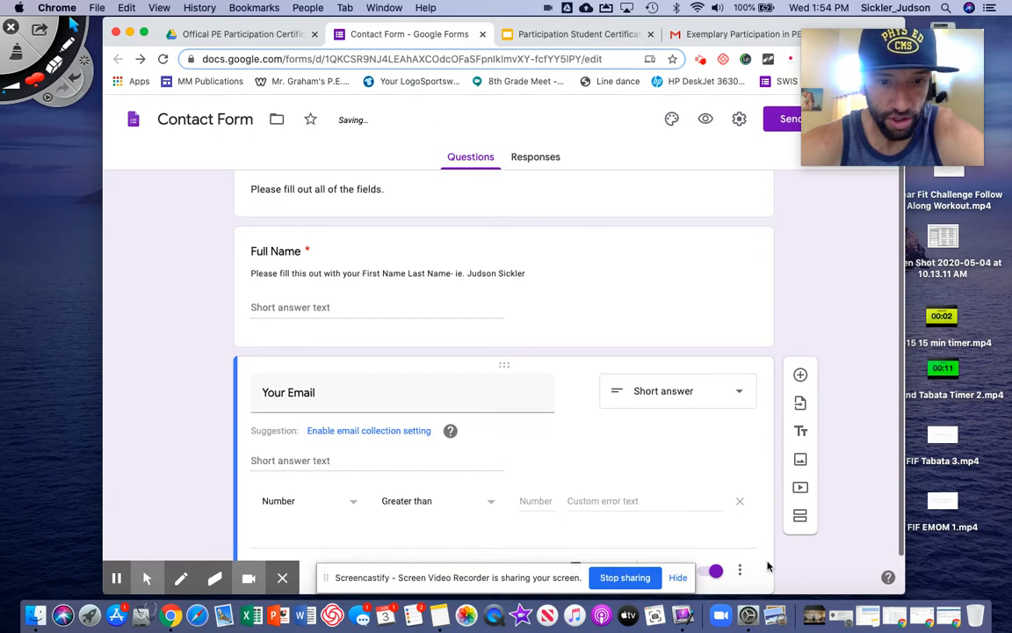
click(351, 502)
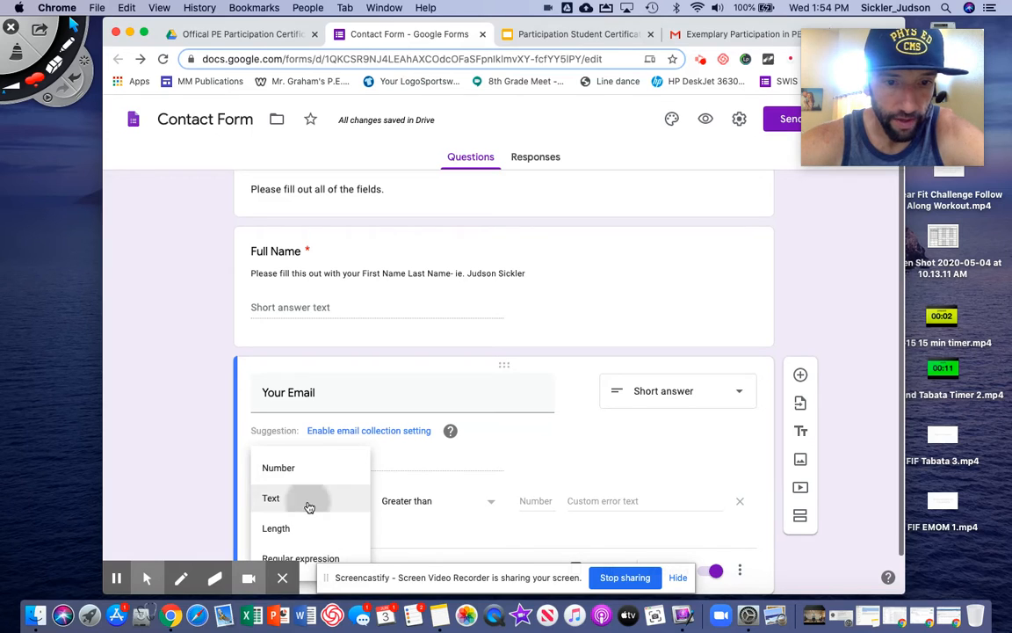
click(309, 499)
click(454, 504)
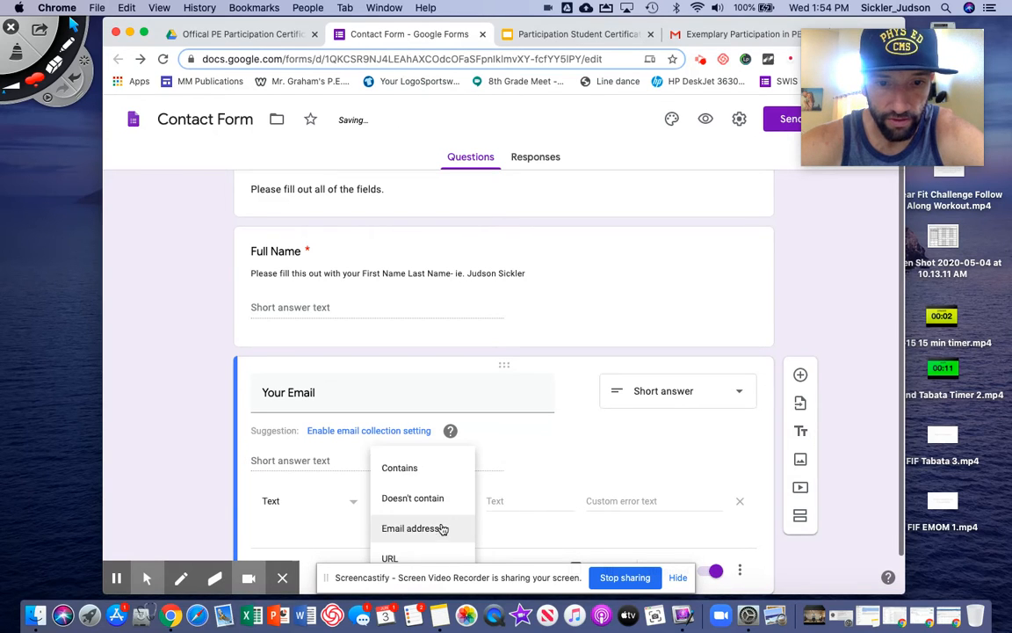
click(440, 529)
scroll(441, 528, down, 3)
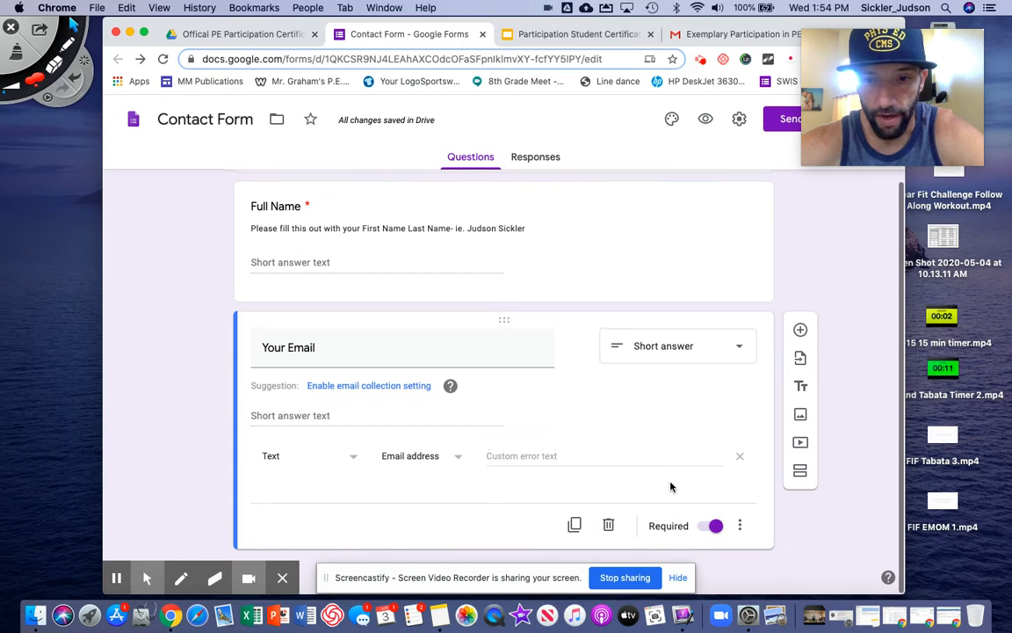
Duplicate Your Email into a required question titled Parent #1 Email
click(575, 525)
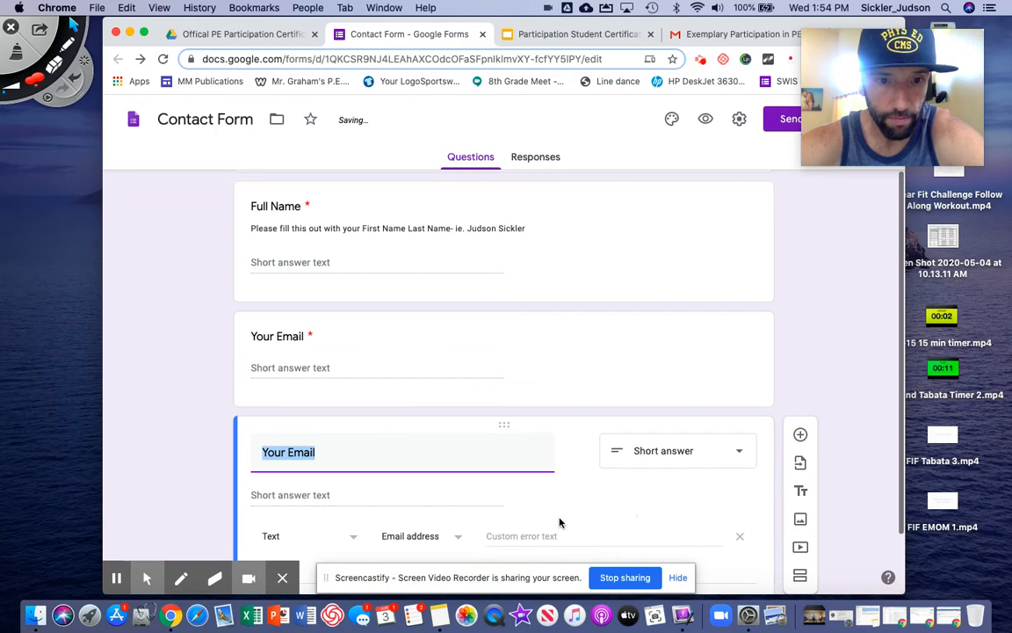
text(Parent )
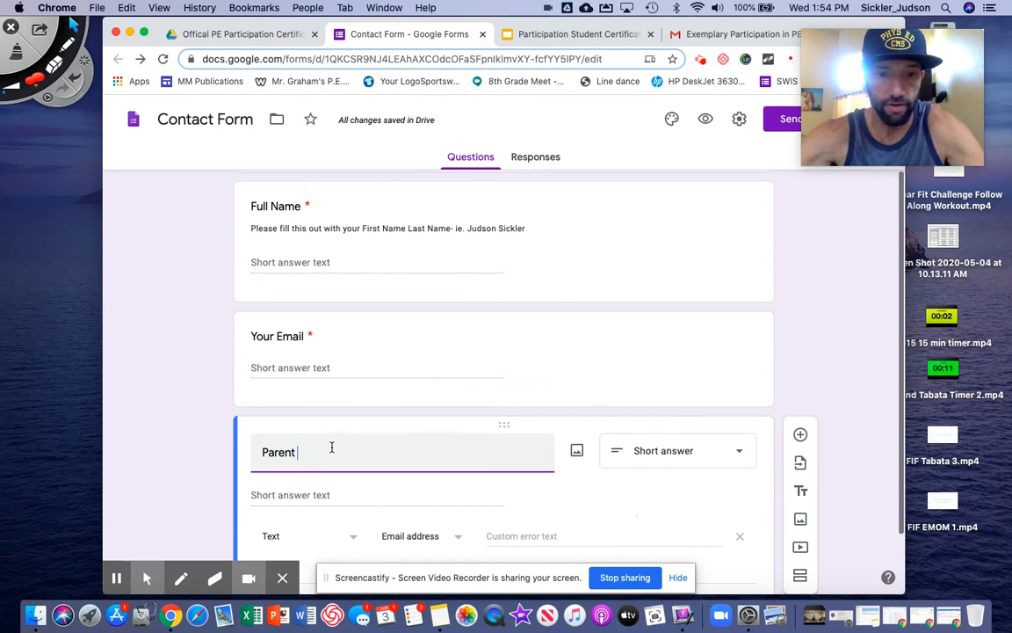
text(Email)
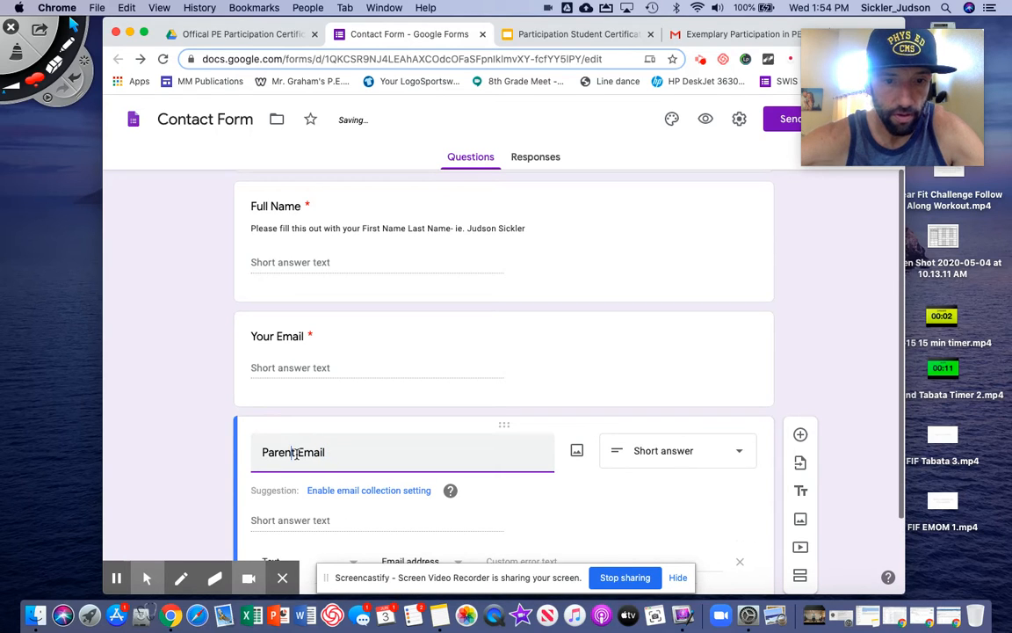
click(295, 452)
text(#1)
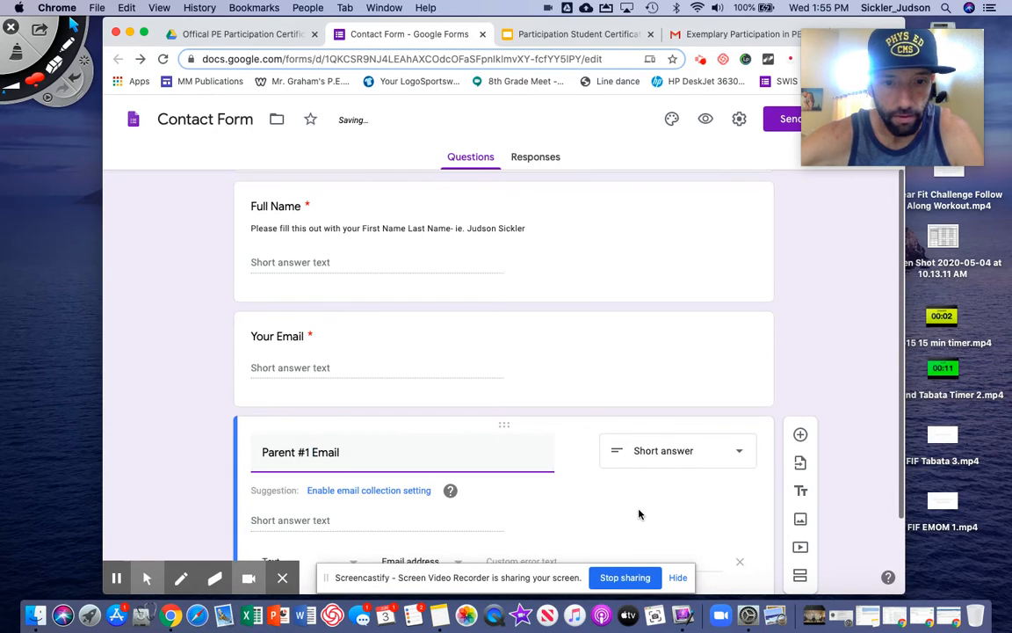
scroll(637, 513, down, 3)
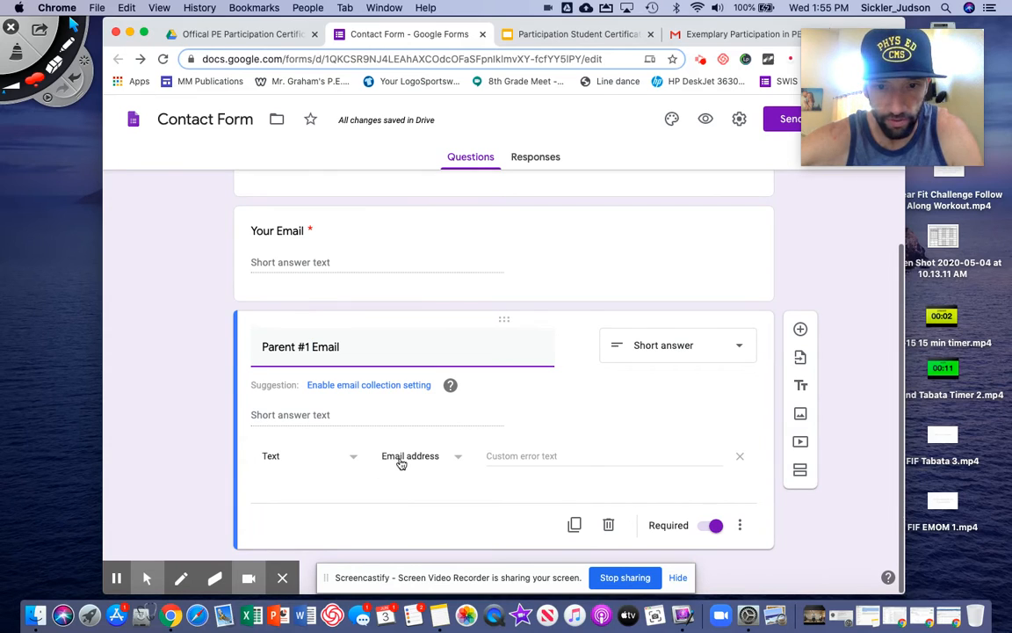
Duplicate it again as Parent #2 Email and make that question optional
click(574, 526)
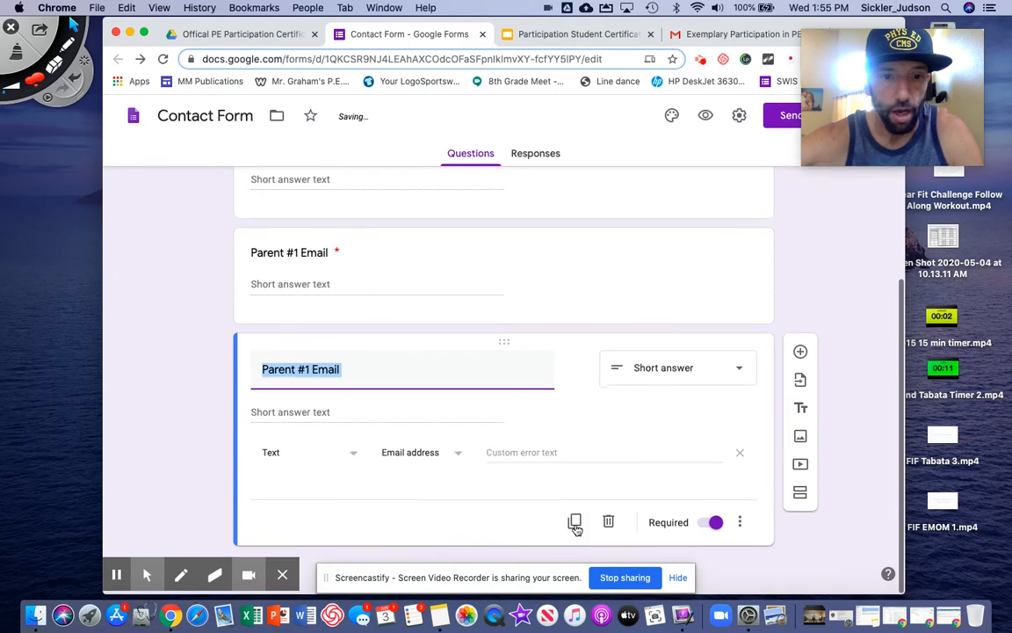
click(311, 374)
key(BackSpace)
text(2)
click(705, 554)
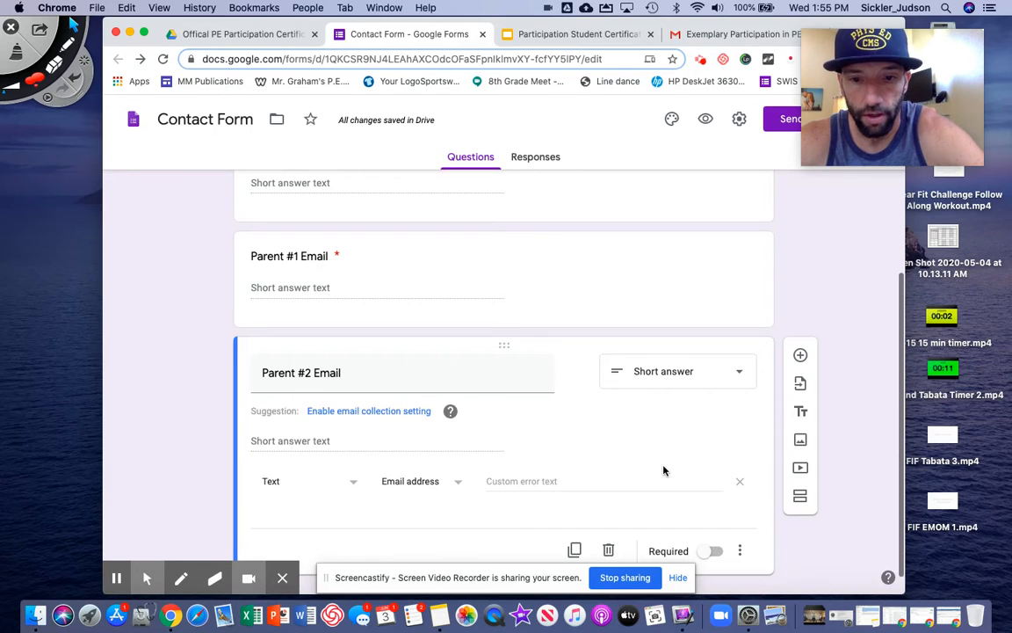
Check the Contact Form and Participation Student Certificate files in the Drive folder, then return to the form
scroll(663, 470, up, 5)
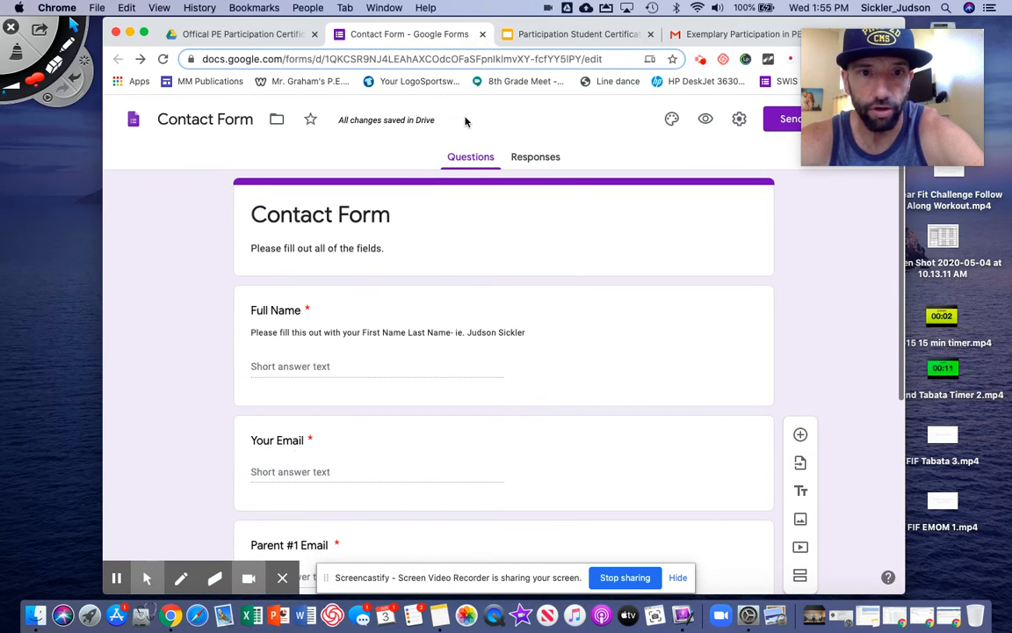
click(261, 35)
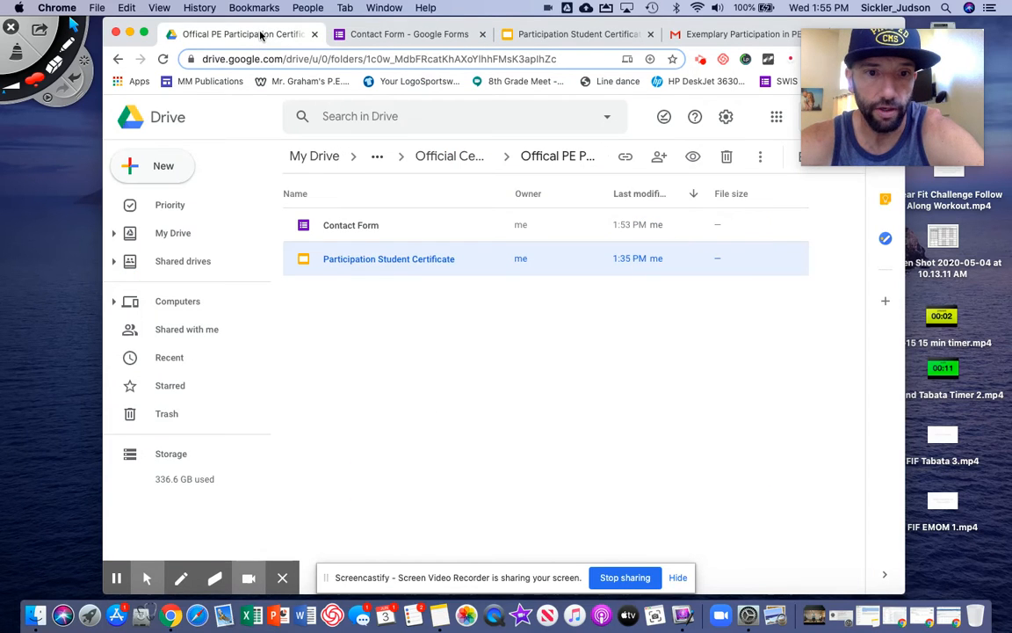
click(369, 229)
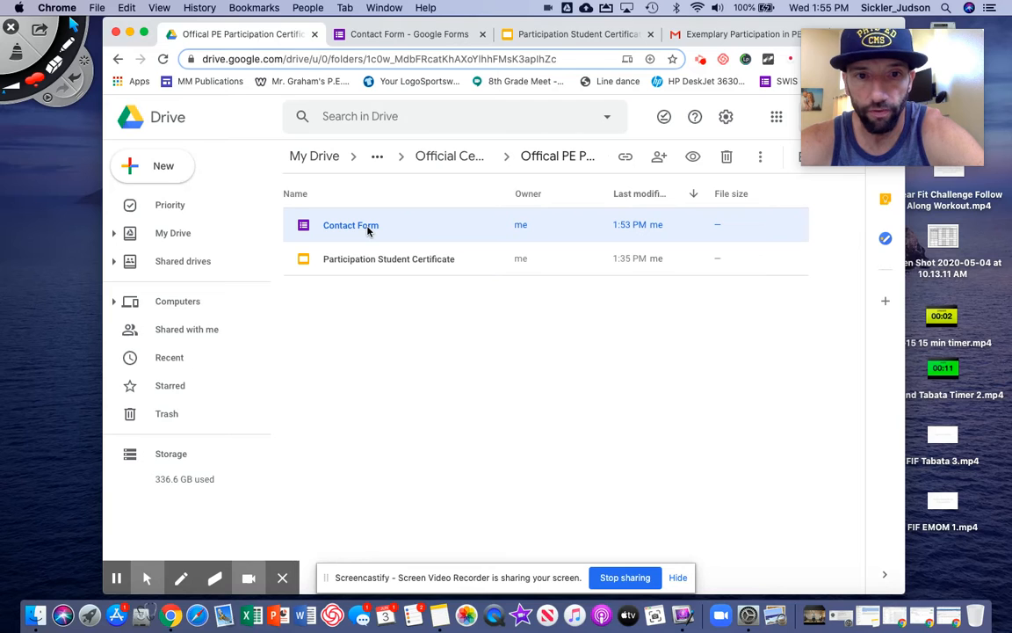
click(369, 268)
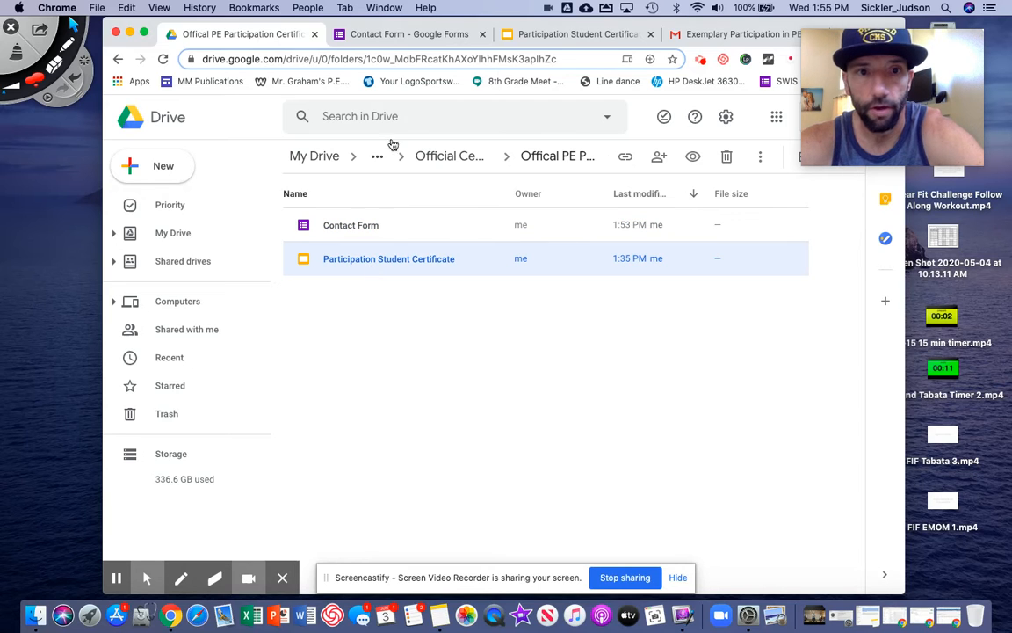
click(409, 36)
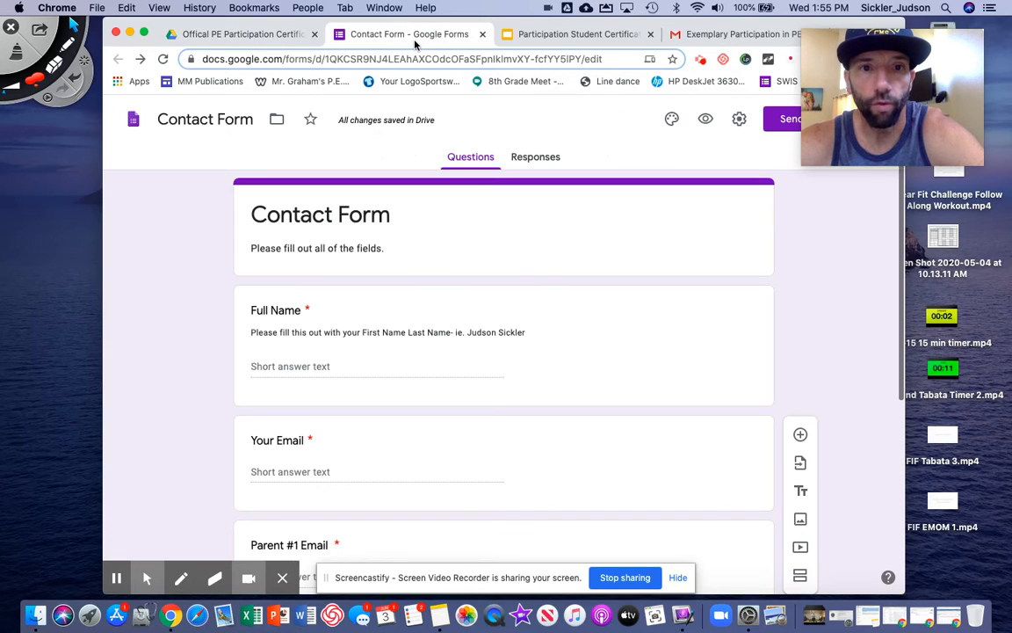
Show the form's Responses tab and circle the Sheets icon for viewers with an on-screen annotation
click(528, 160)
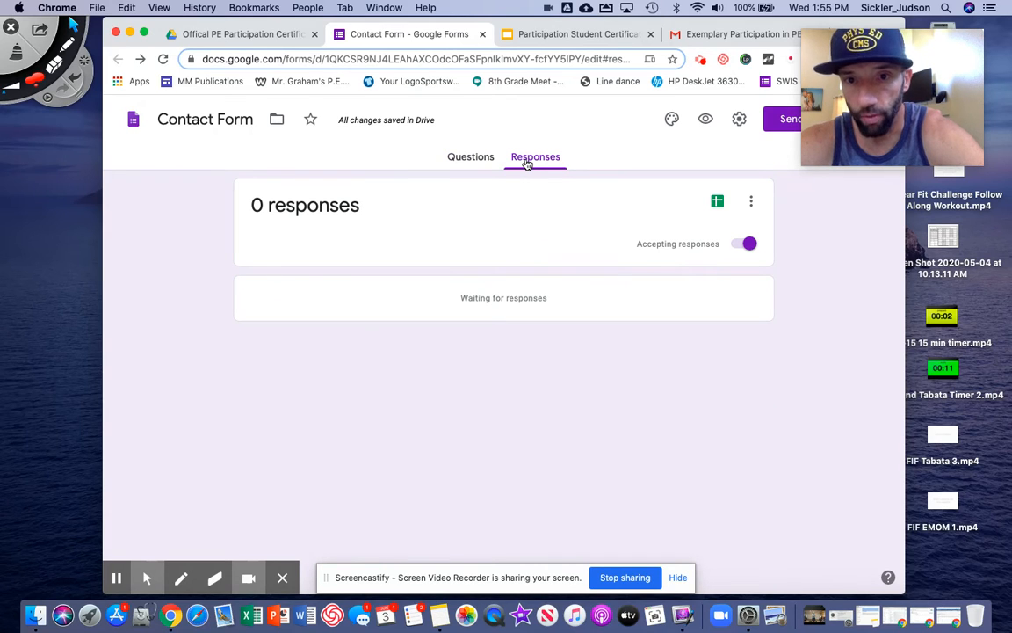
click(67, 41)
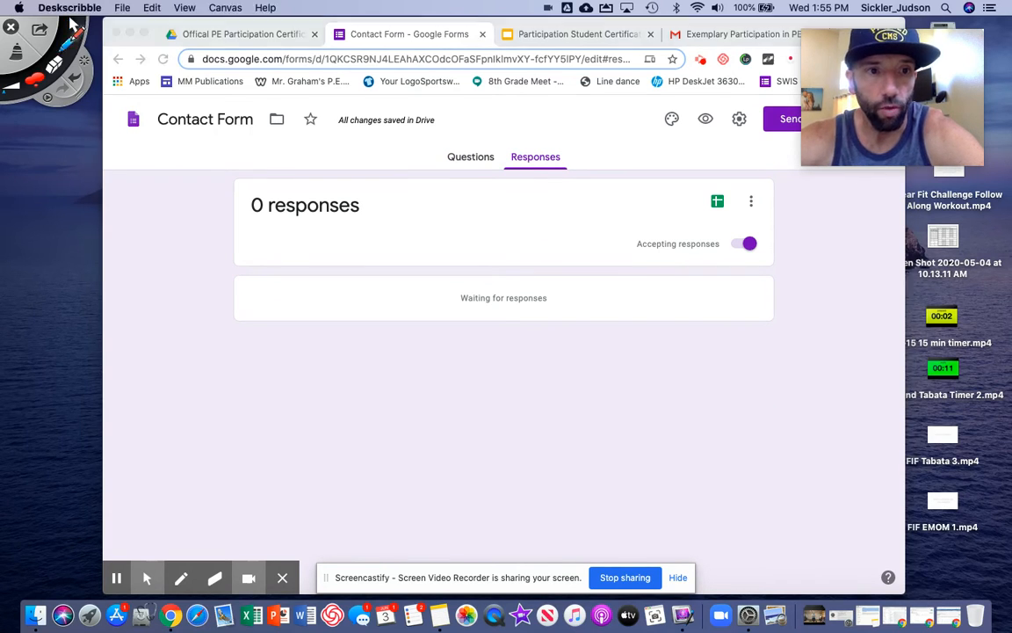
mouse_move(737, 182)
mouse_down()
mouse_move(727, 188)
mouse_move(740, 197)
mouse_up()
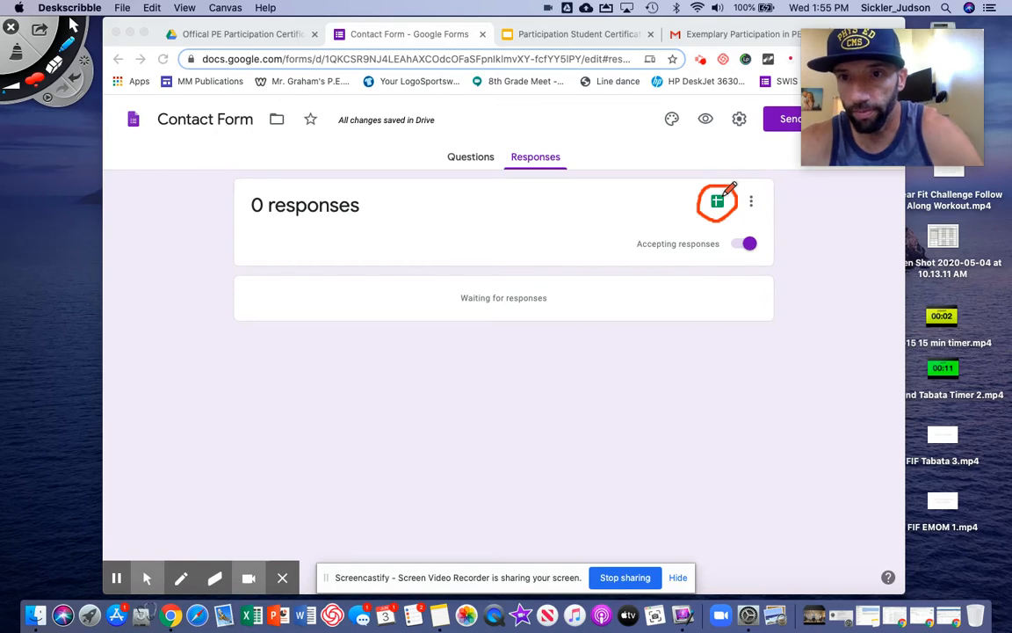
click(18, 53)
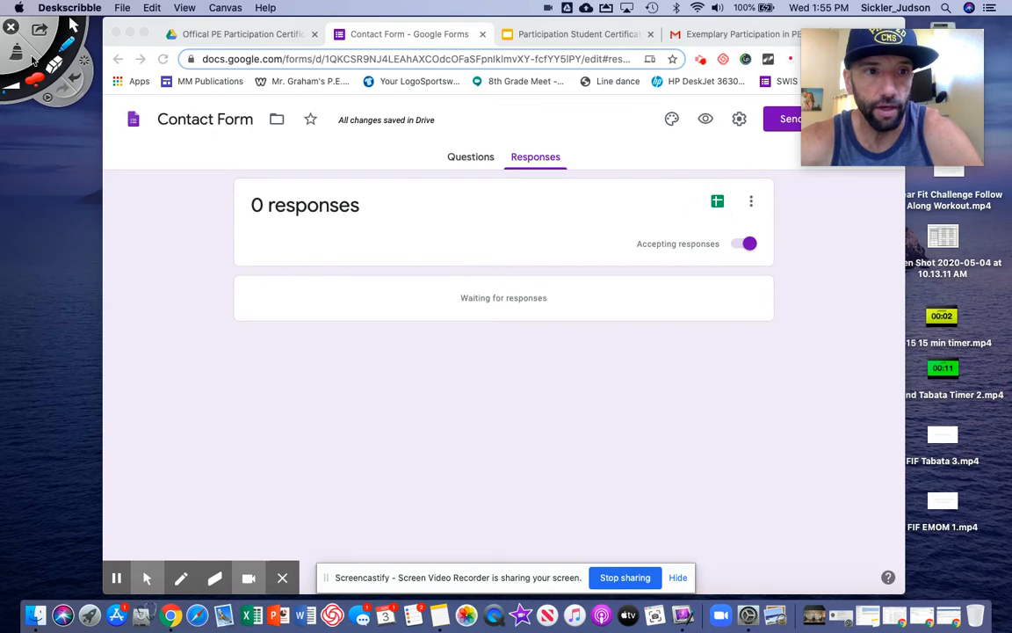
click(75, 29)
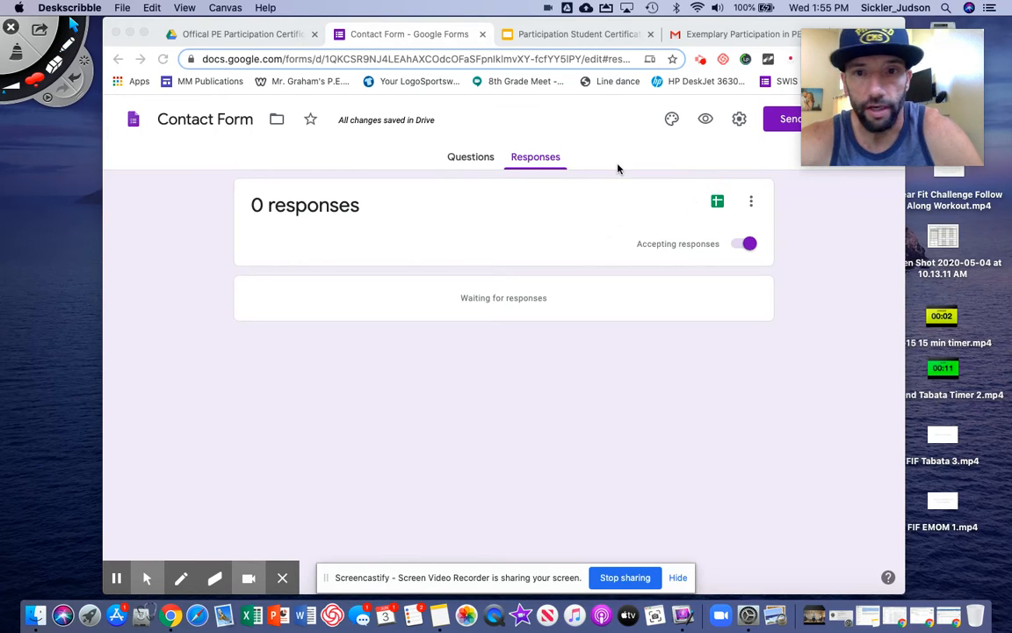
Link responses to a new Contact Form (Responses) spreadsheet and go to the Drive folder
click(719, 203)
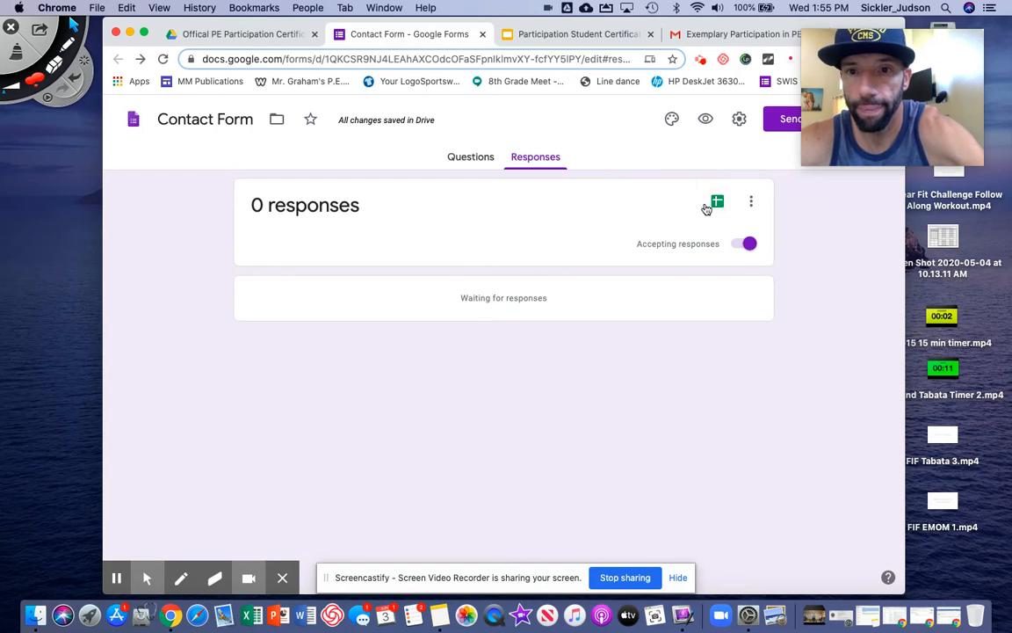
click(720, 203)
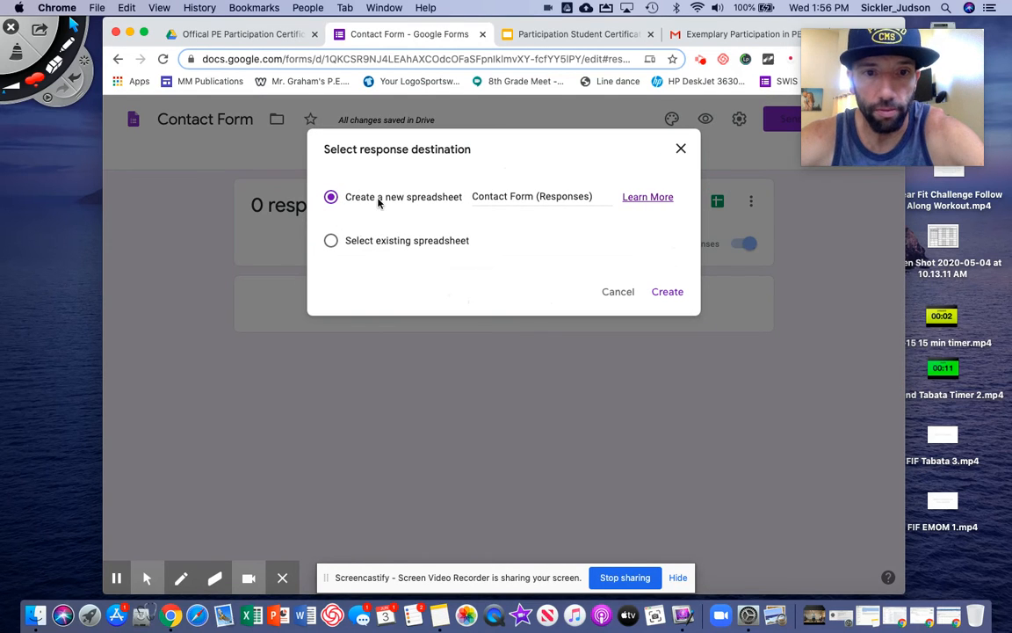
click(667, 293)
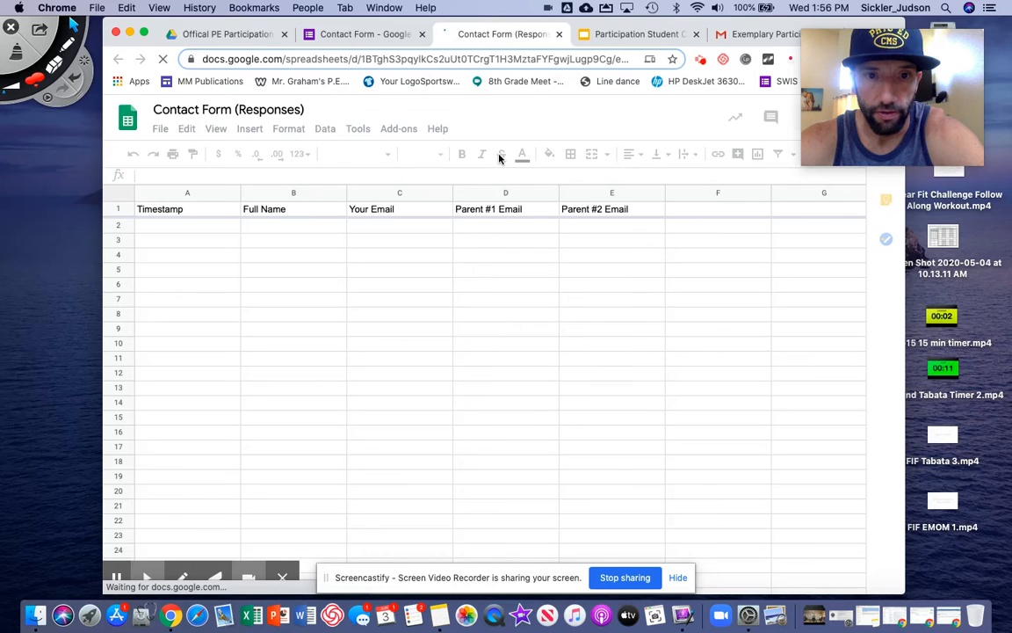
click(233, 35)
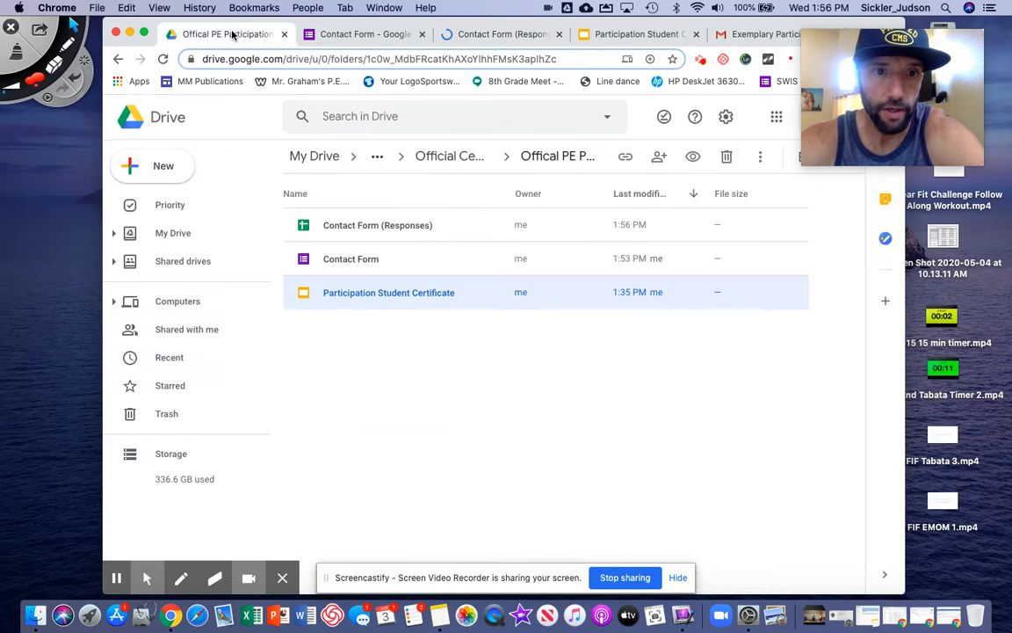
Review the Contact Form (Responses), Contact Form and certificate files in Drive, then open the responses spreadsheet
click(359, 230)
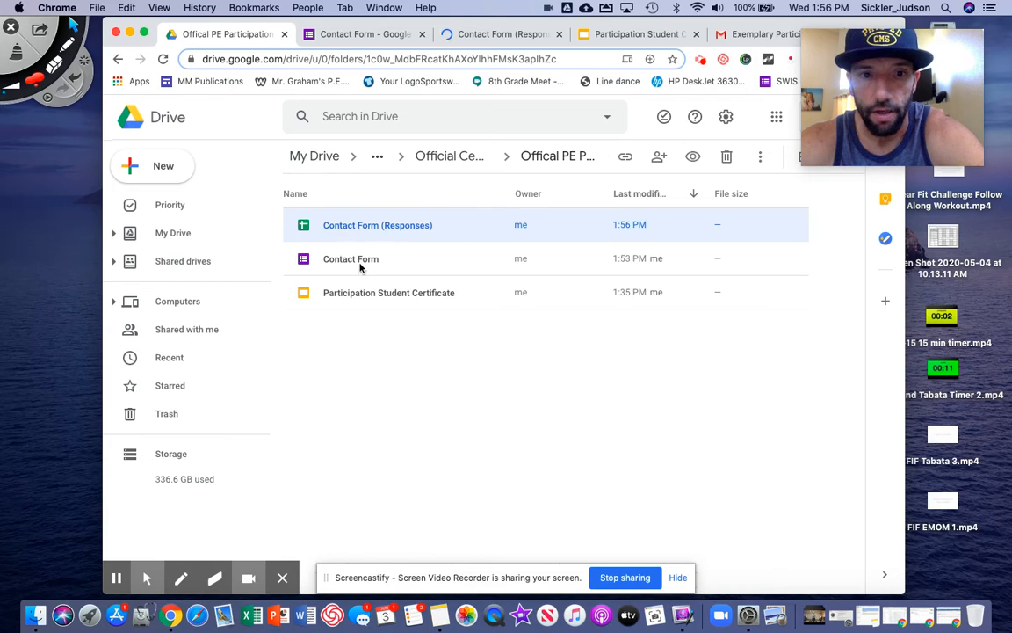
click(360, 266)
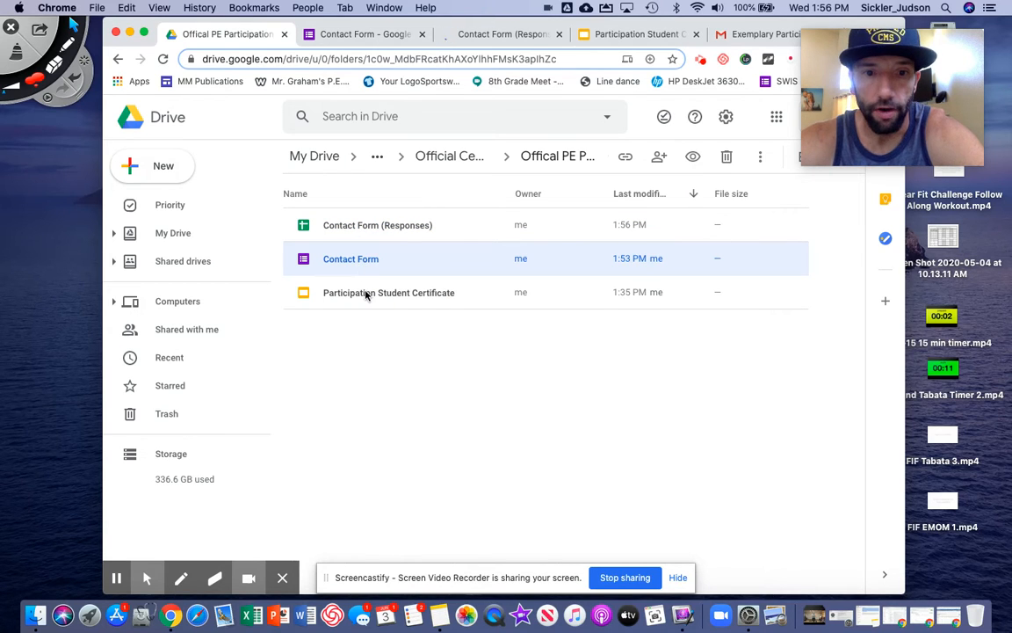
click(365, 294)
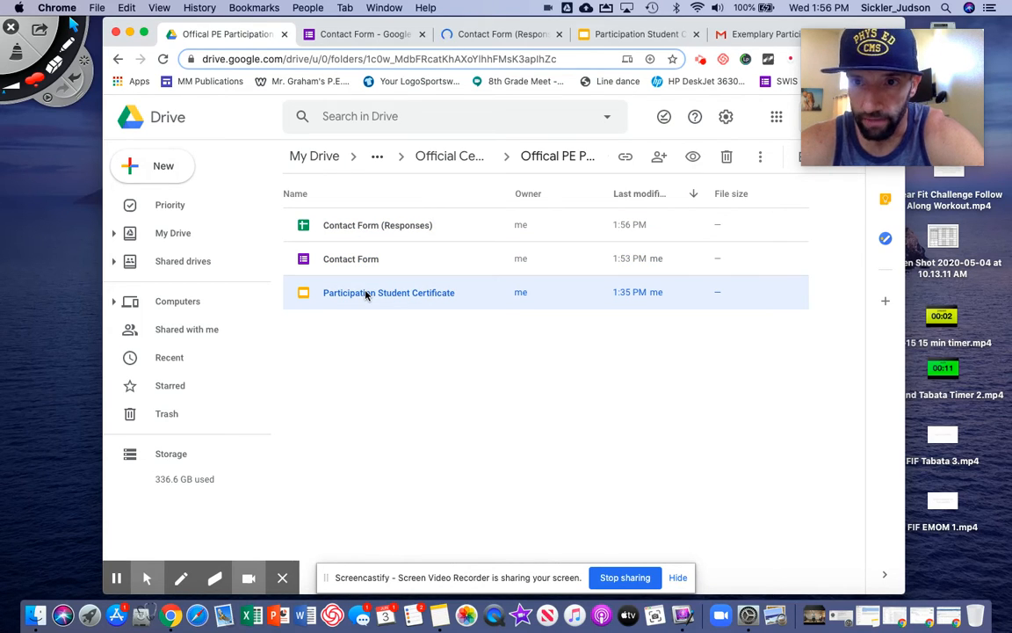
click(488, 35)
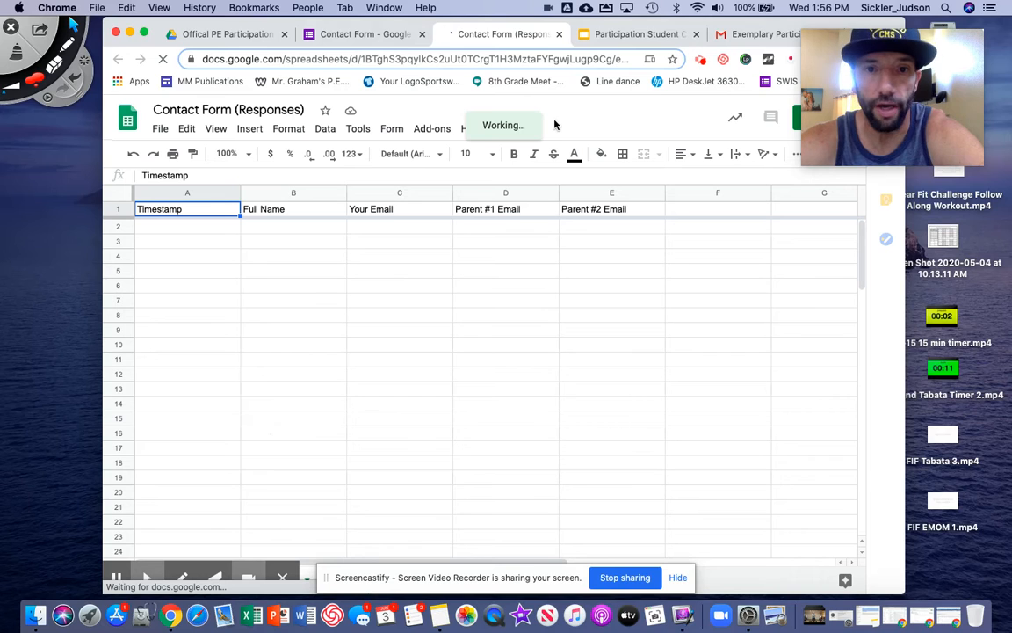
Mark a spot on the responses sheet with an on-screen annotation, then clear it
click(64, 44)
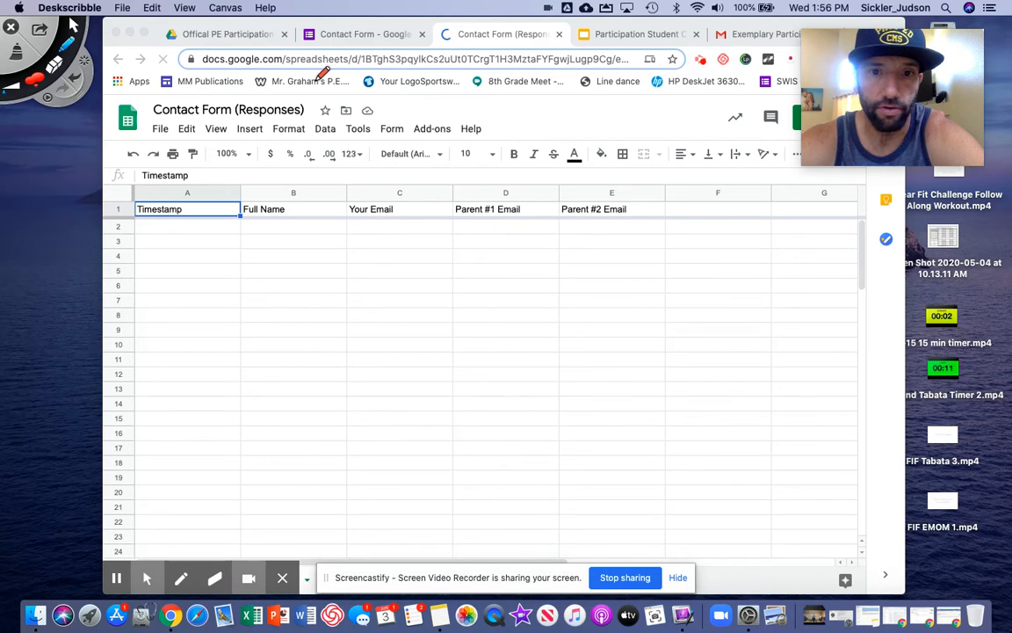
mouse_move(406, 121)
mouse_down()
mouse_move(386, 131)
mouse_move(435, 138)
mouse_move(456, 126)
mouse_move(409, 122)
mouse_up()
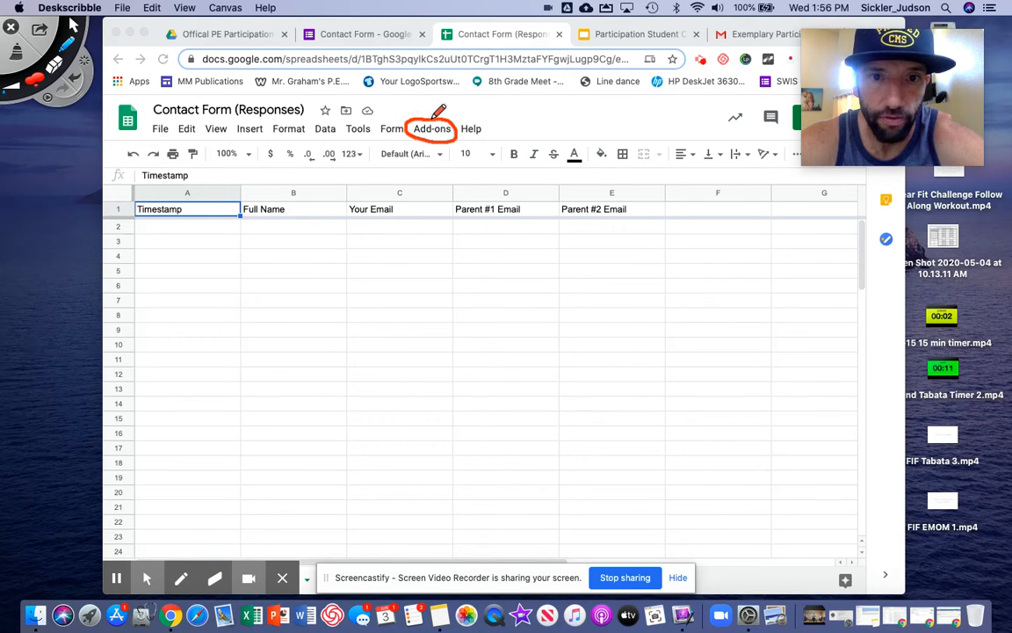
click(19, 51)
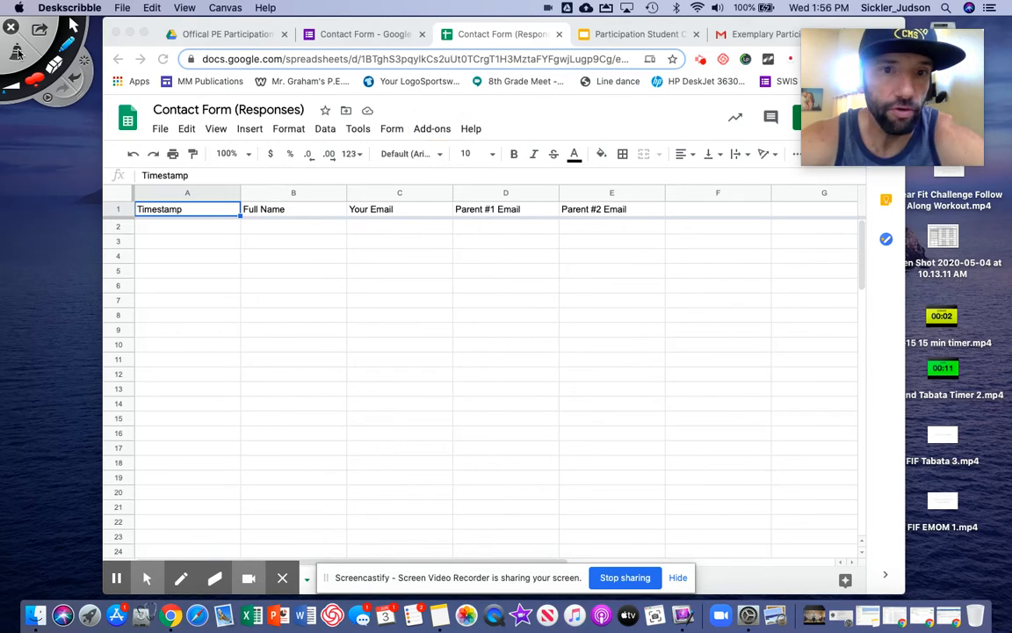
click(72, 24)
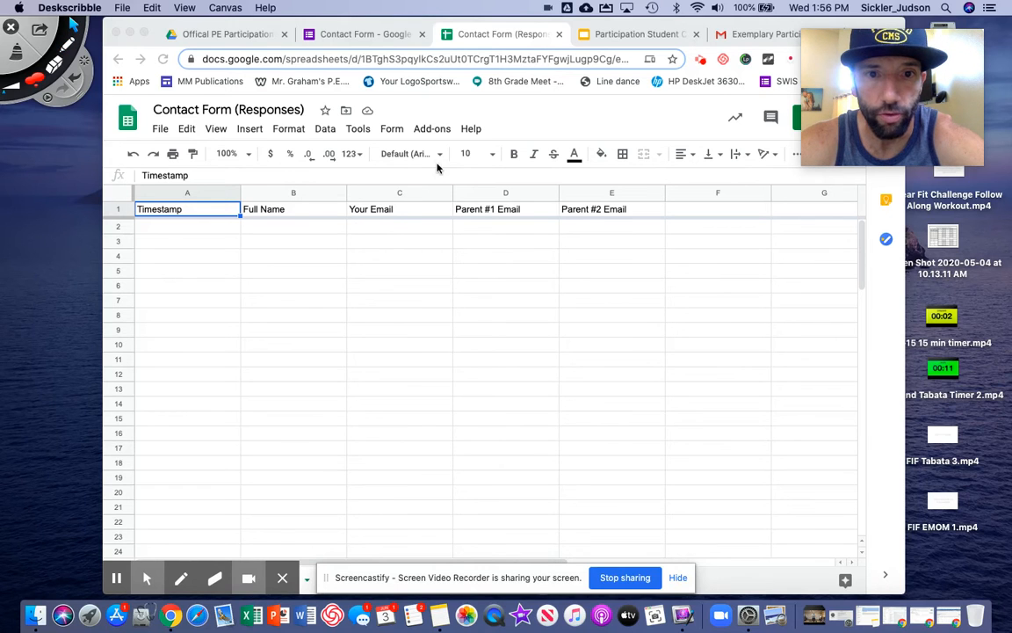
Launch the AutoCrat add-on from the Add-ons menu
click(439, 131)
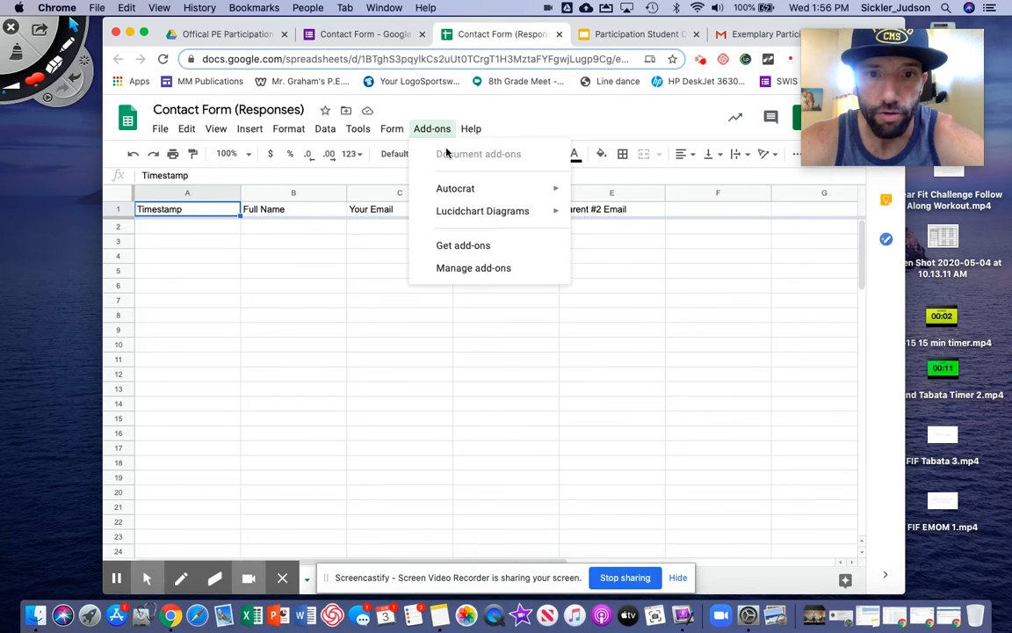
mouse_move(457, 193)
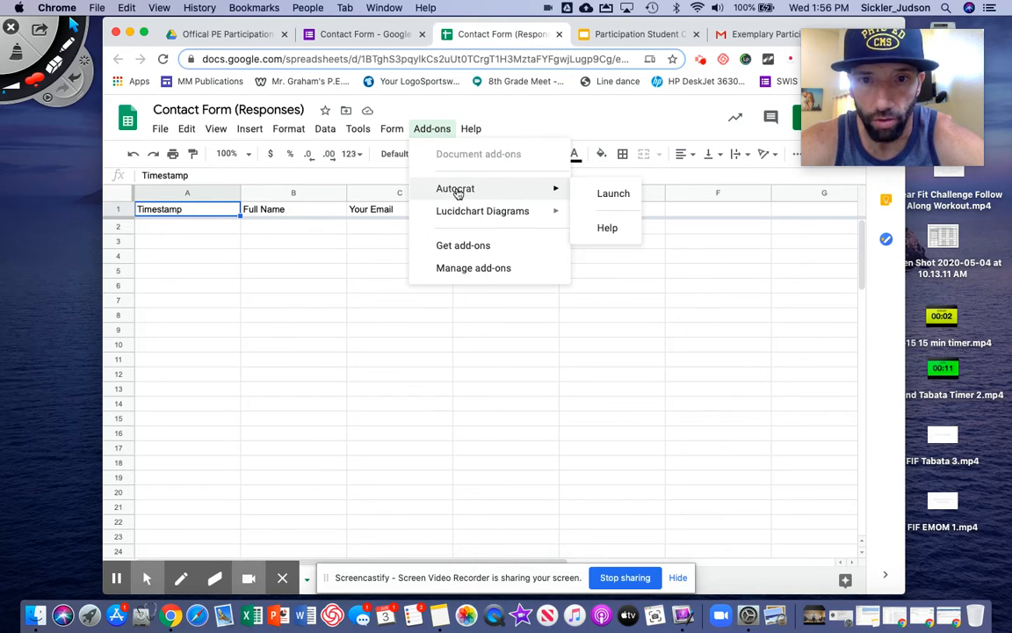
click(606, 195)
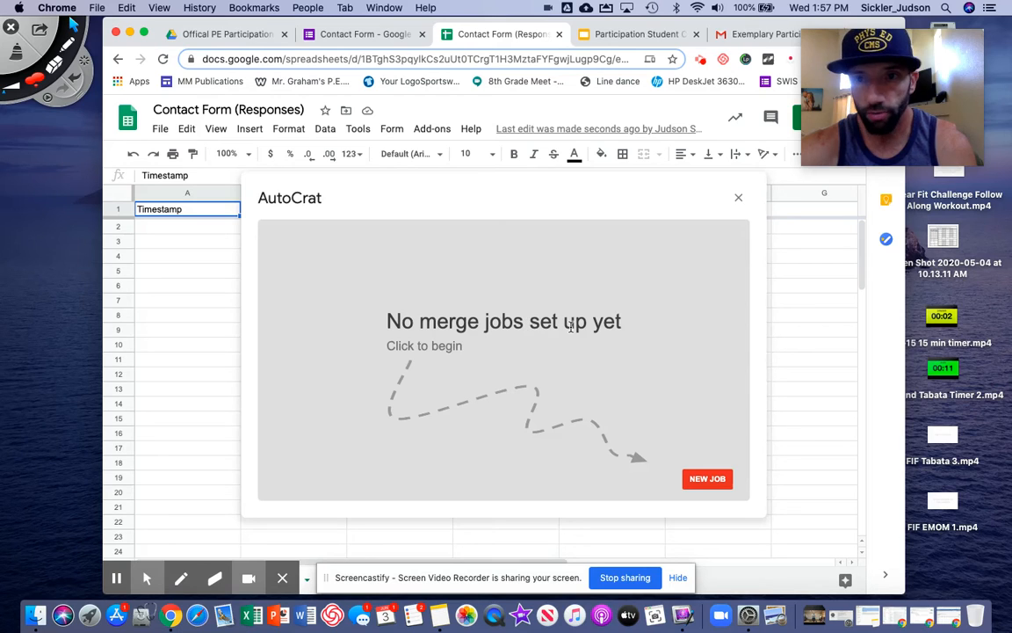
Create a new AutoCrat job named 'PE Participation Certificate 2019-20' and continue to template selection
click(702, 481)
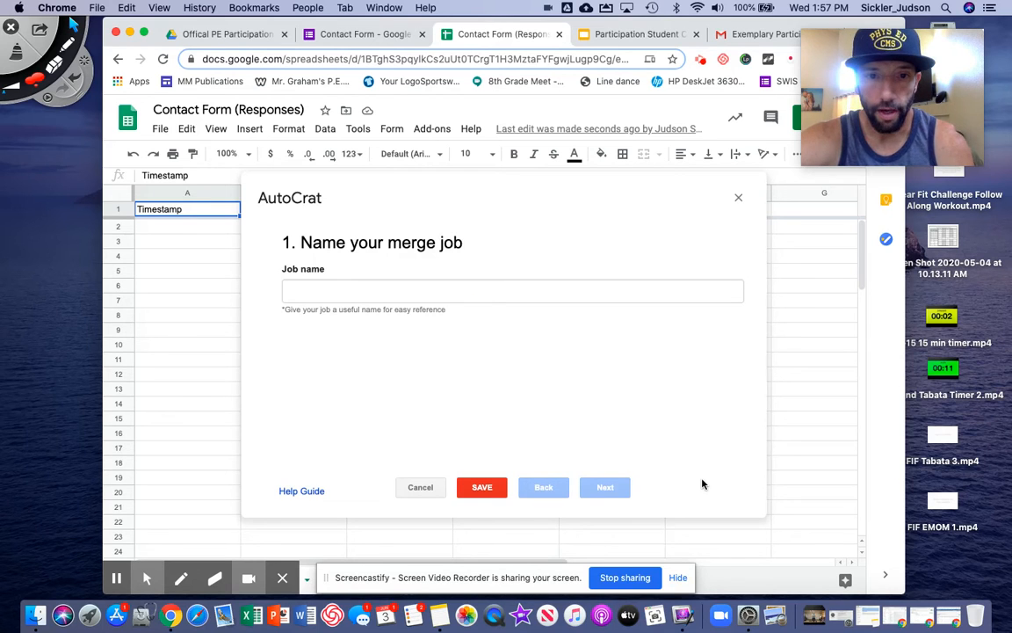
click(463, 288)
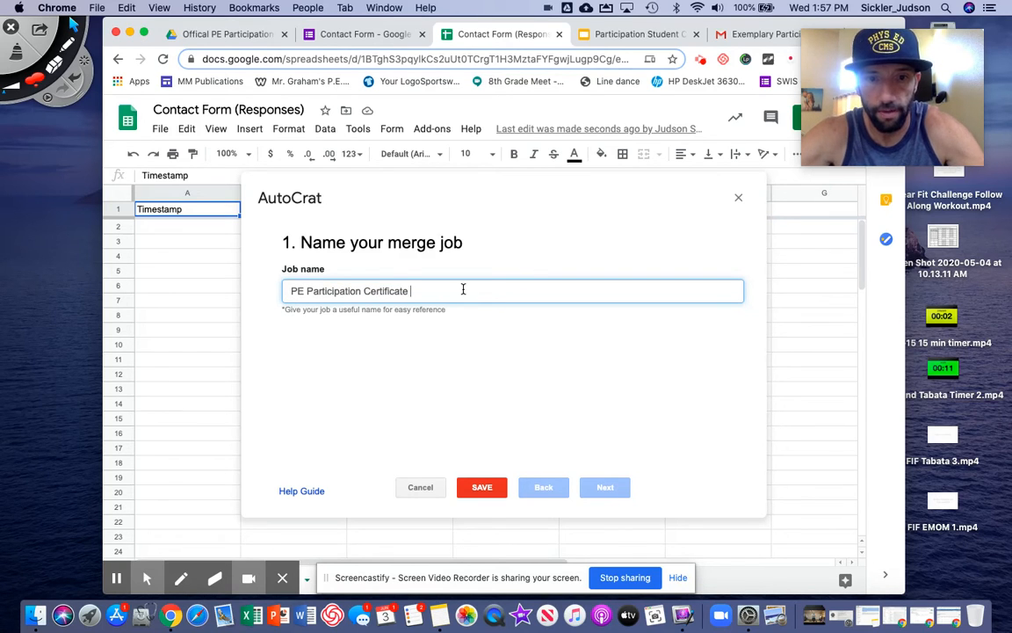
text(PE Participation Certificate 2019-20)
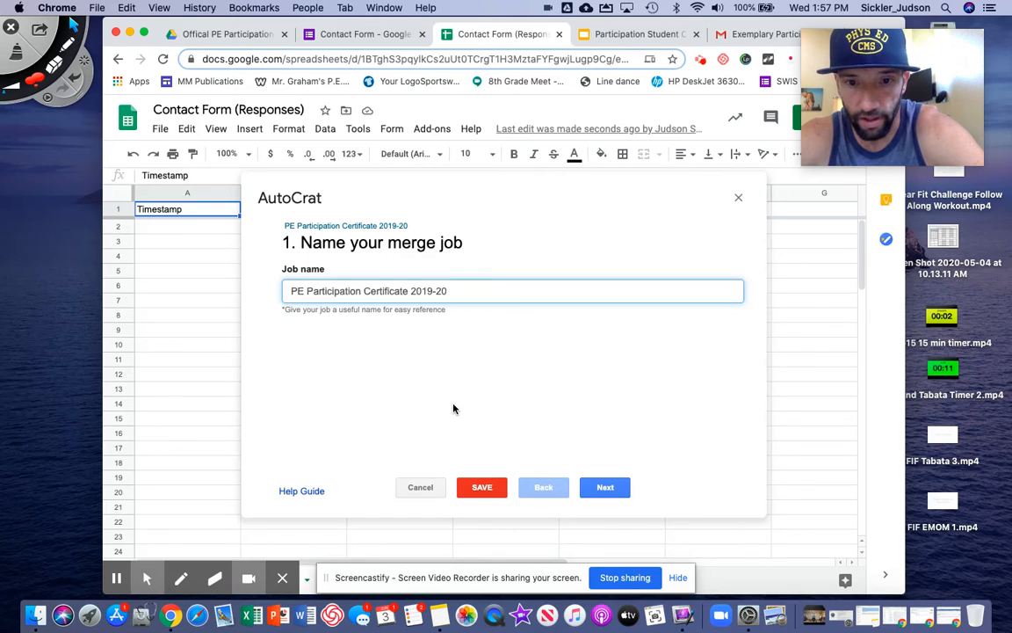
click(604, 489)
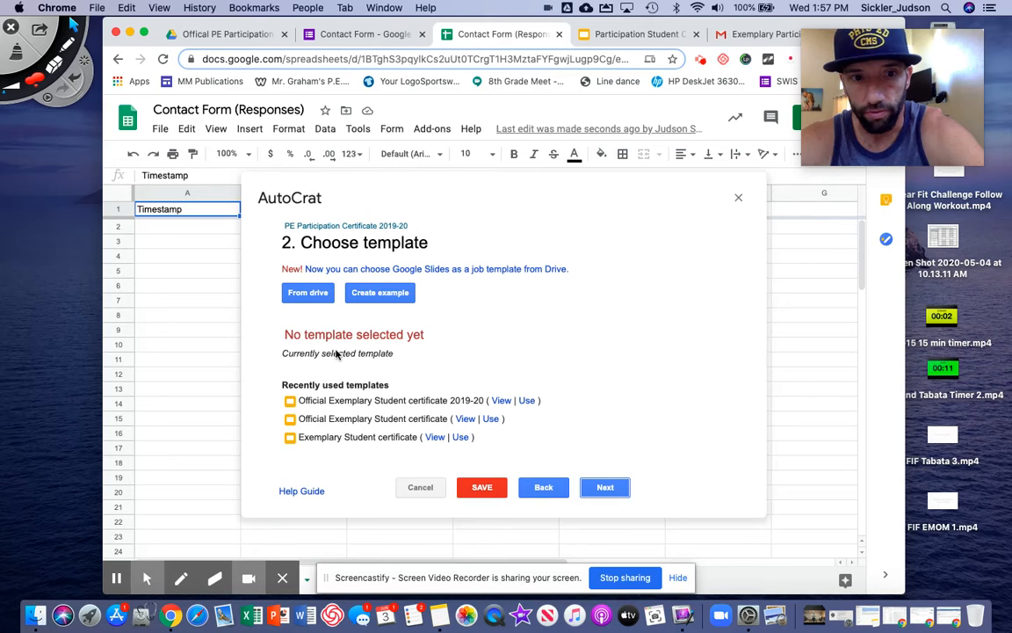
Select Participation Student Certificate from Drive as the job template and proceed to tag mapping
click(306, 294)
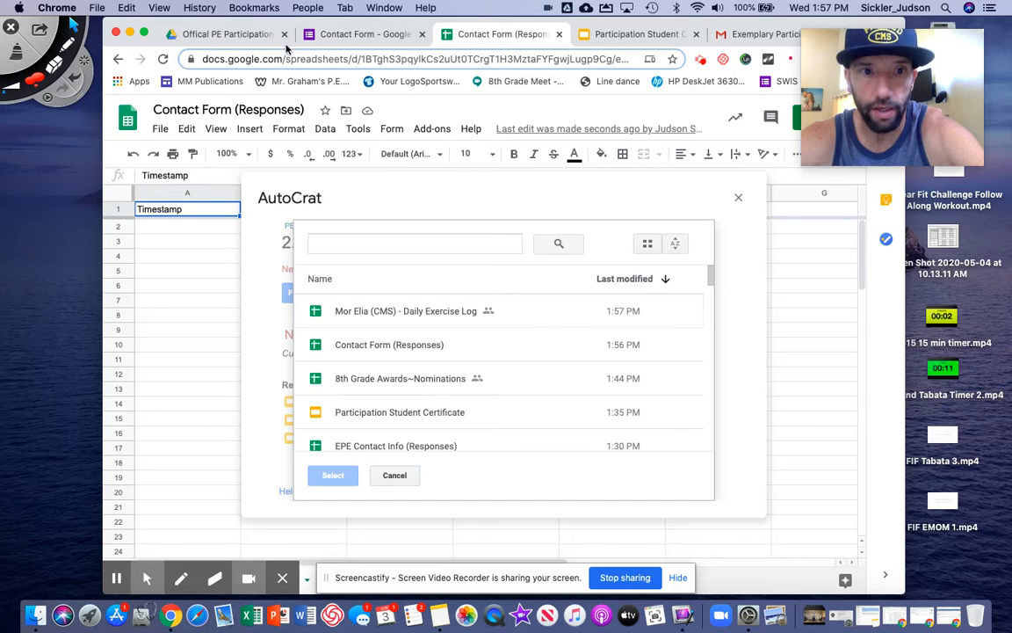
click(220, 34)
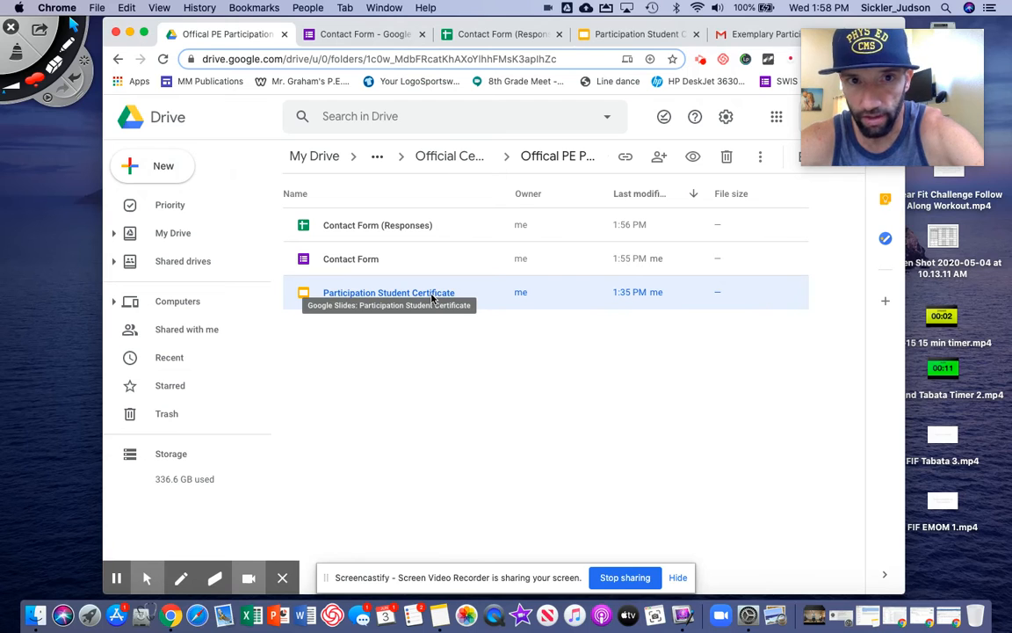
click(477, 41)
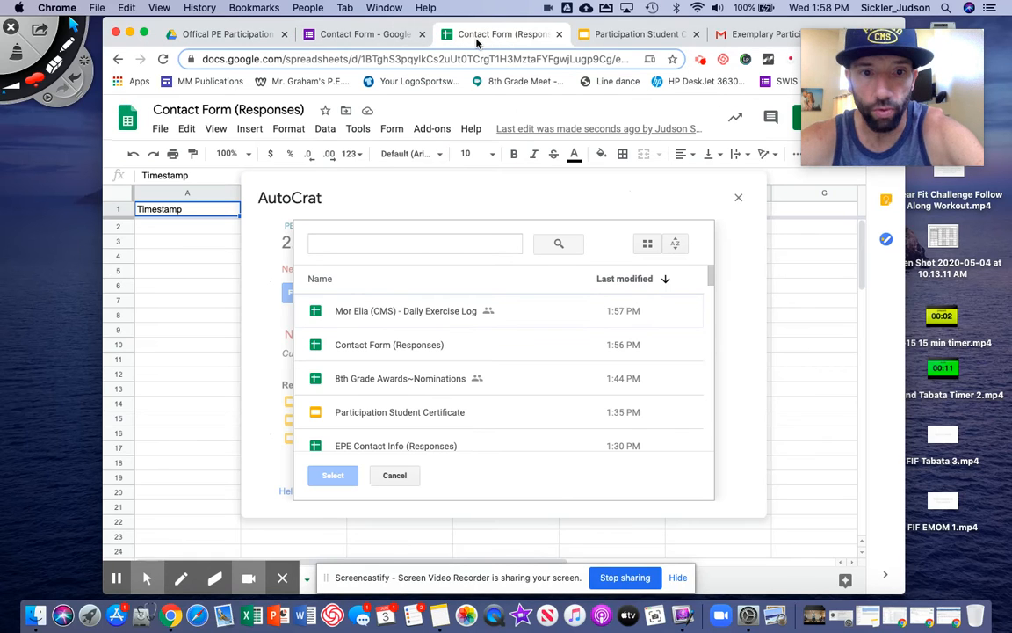
click(421, 418)
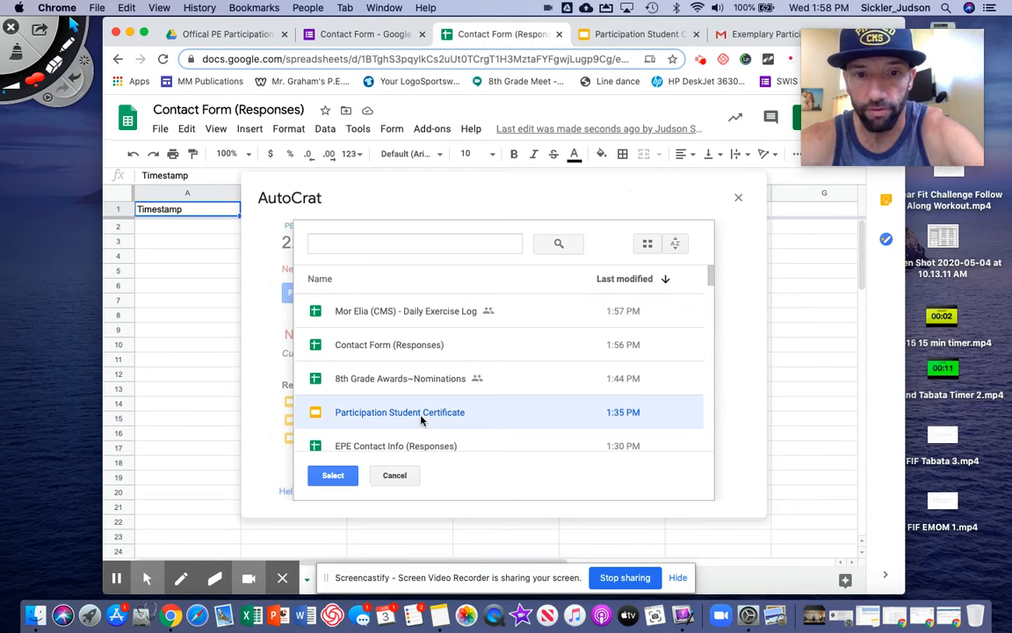
click(333, 475)
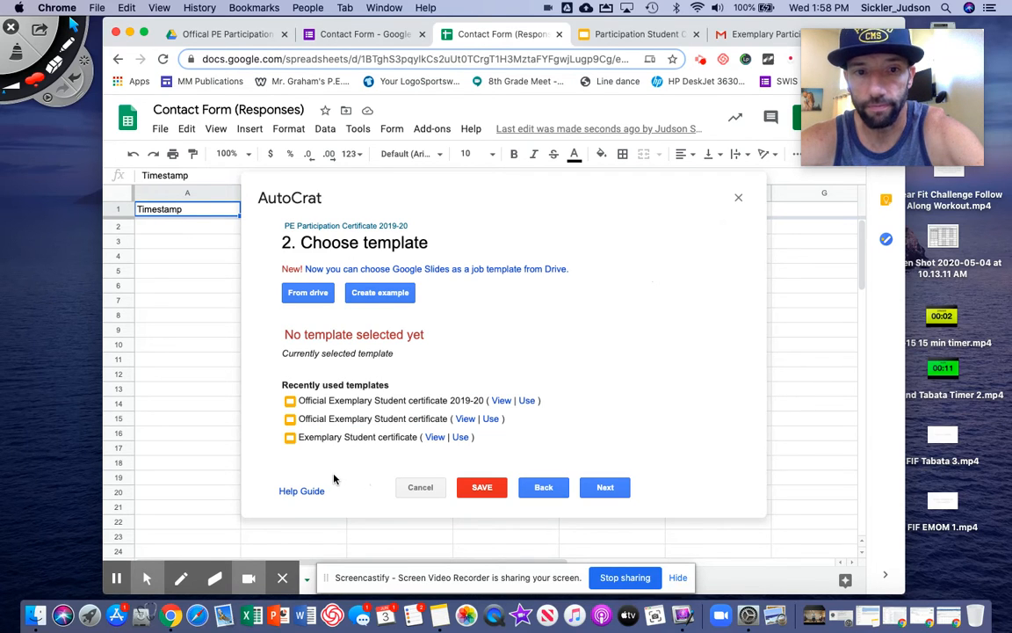
click(602, 489)
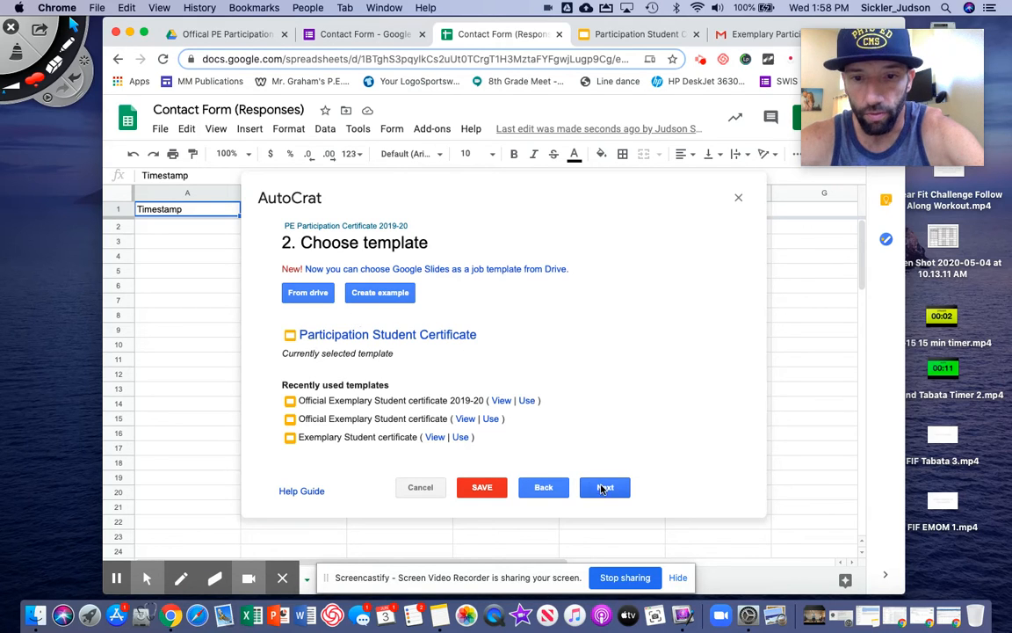
click(607, 488)
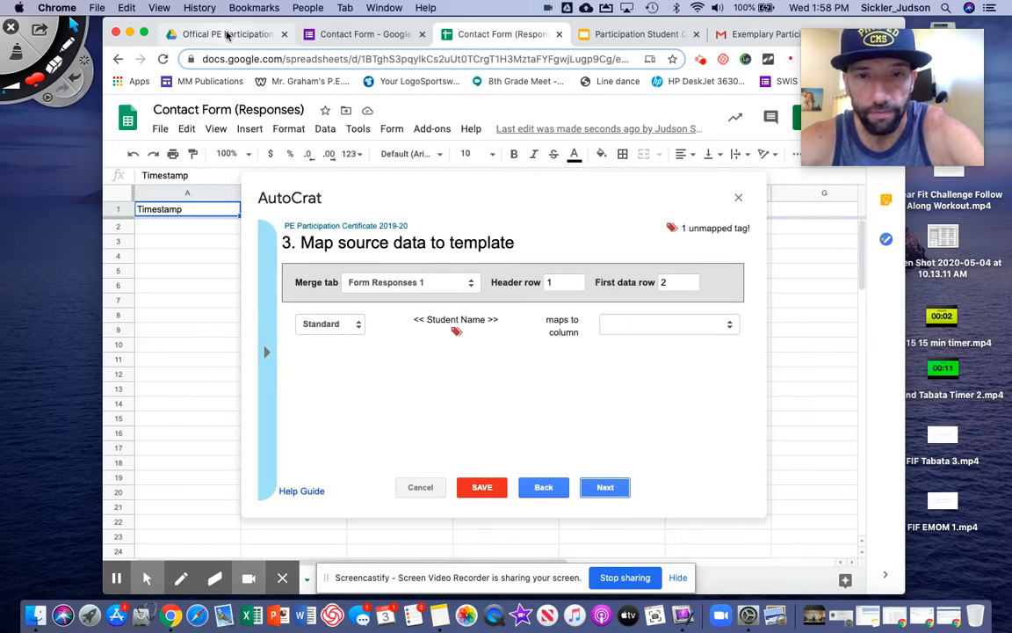
Check the certificate slides' tags and highlight the << Student Name >> tag on screen
click(608, 33)
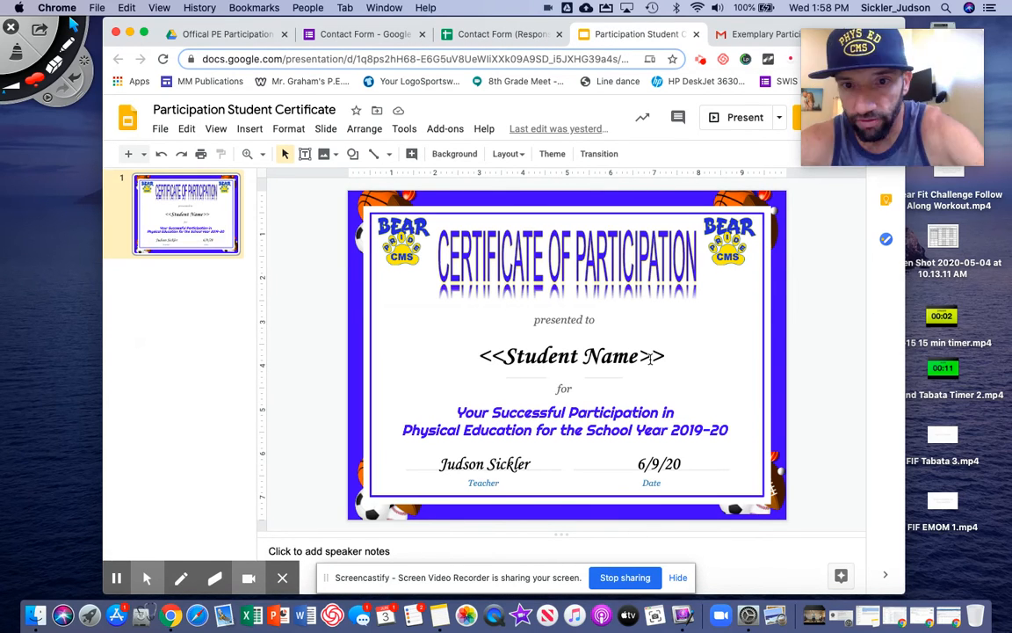
click(491, 36)
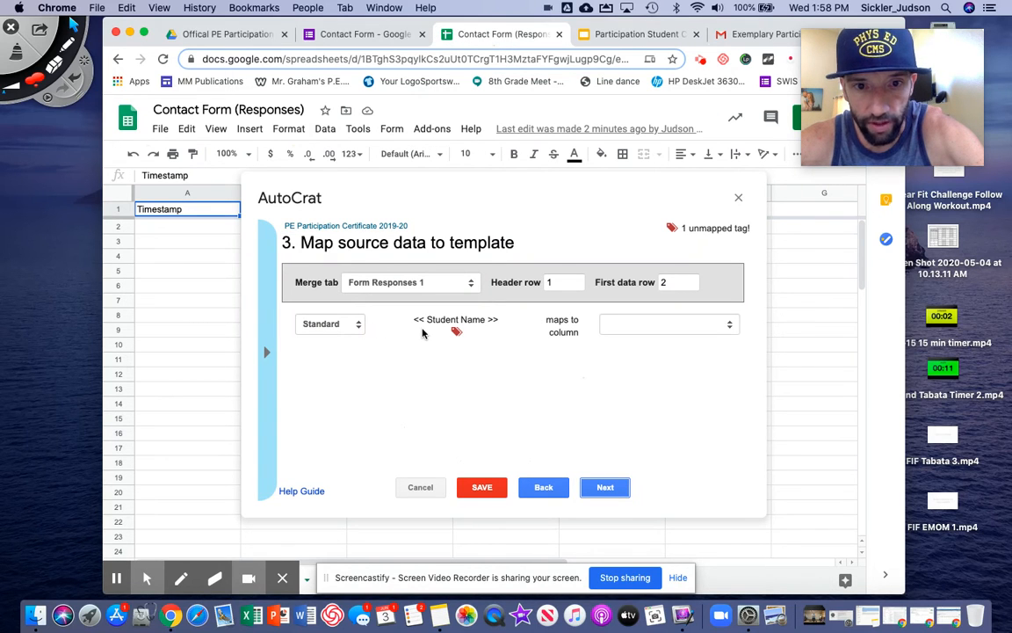
click(67, 43)
mouse_move(450, 302)
mouse_down()
mouse_move(402, 320)
mouse_move(483, 327)
mouse_move(448, 302)
mouse_up()
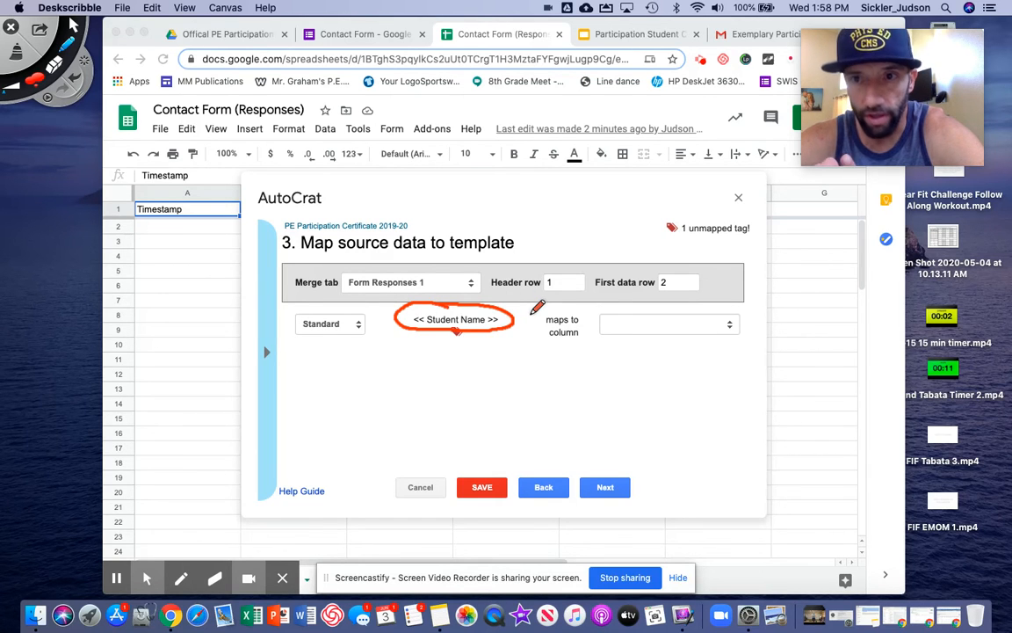
click(18, 58)
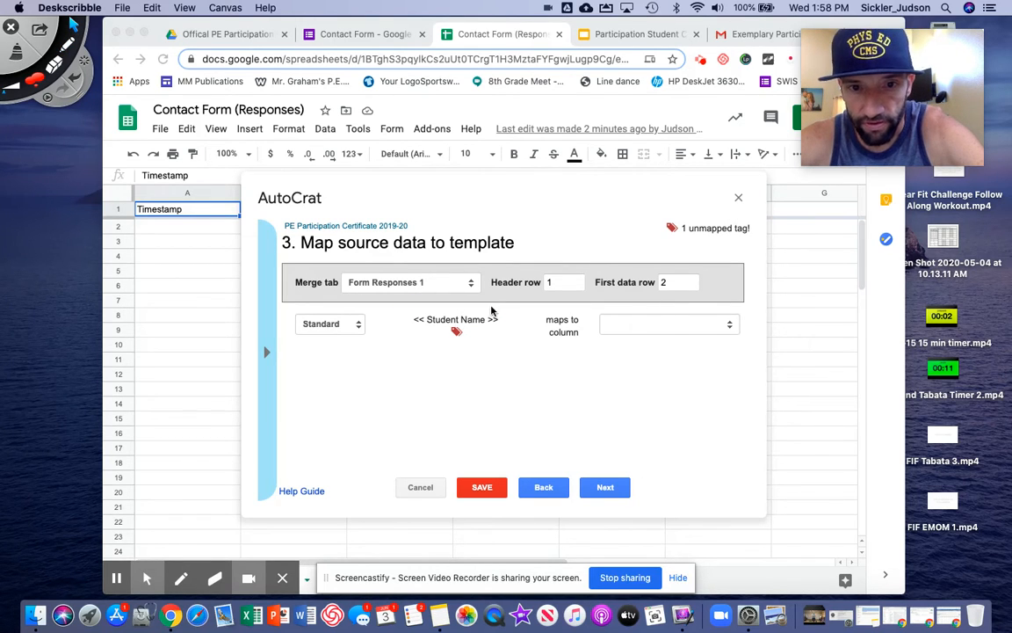
Map << Student Name >> to the Full Name column and continue to file settings
click(729, 327)
click(730, 327)
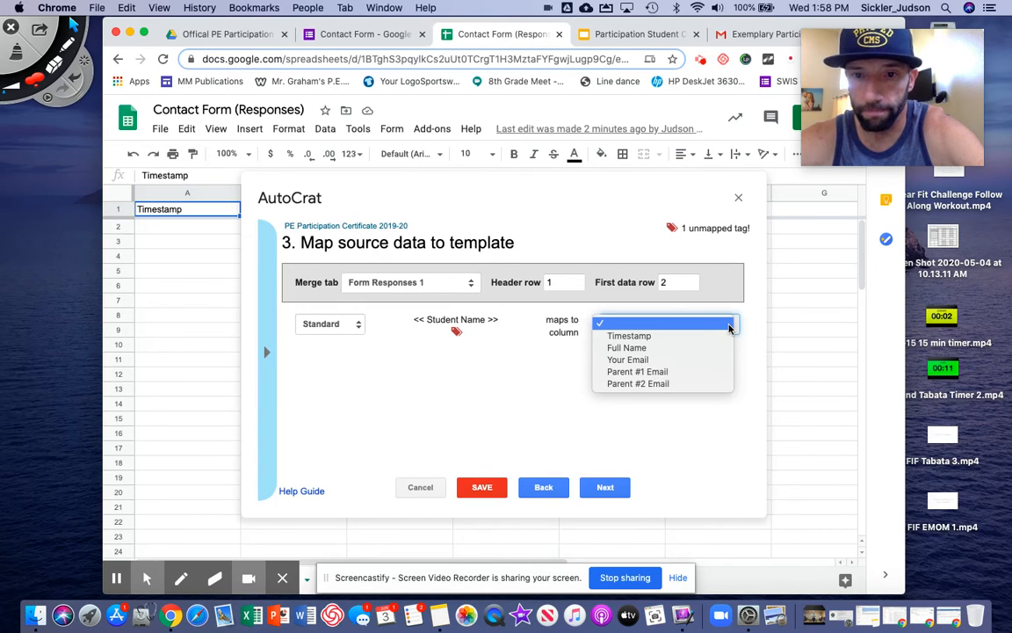
click(677, 350)
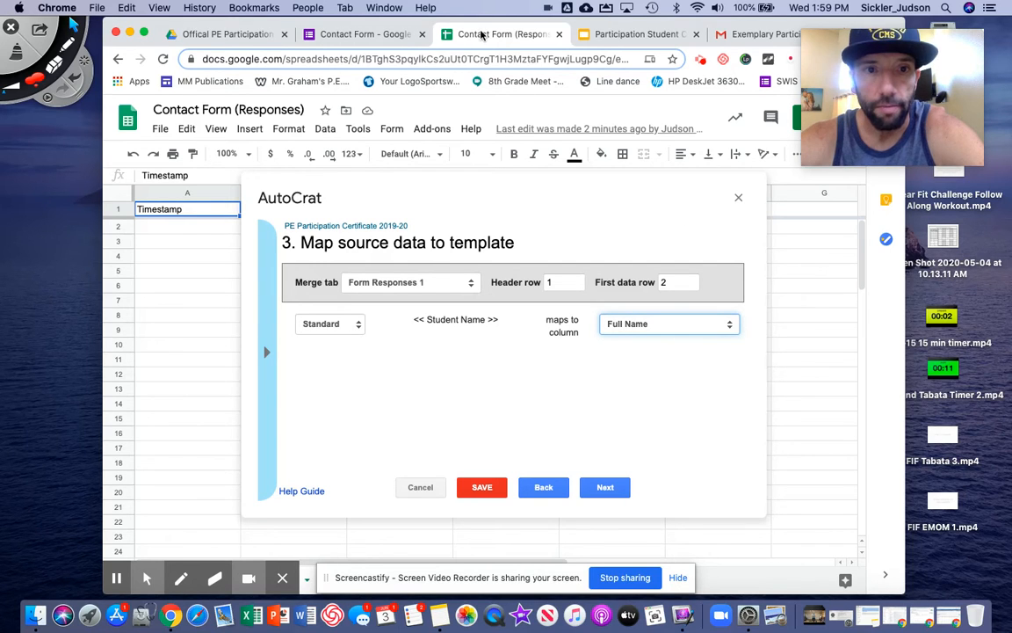
click(631, 35)
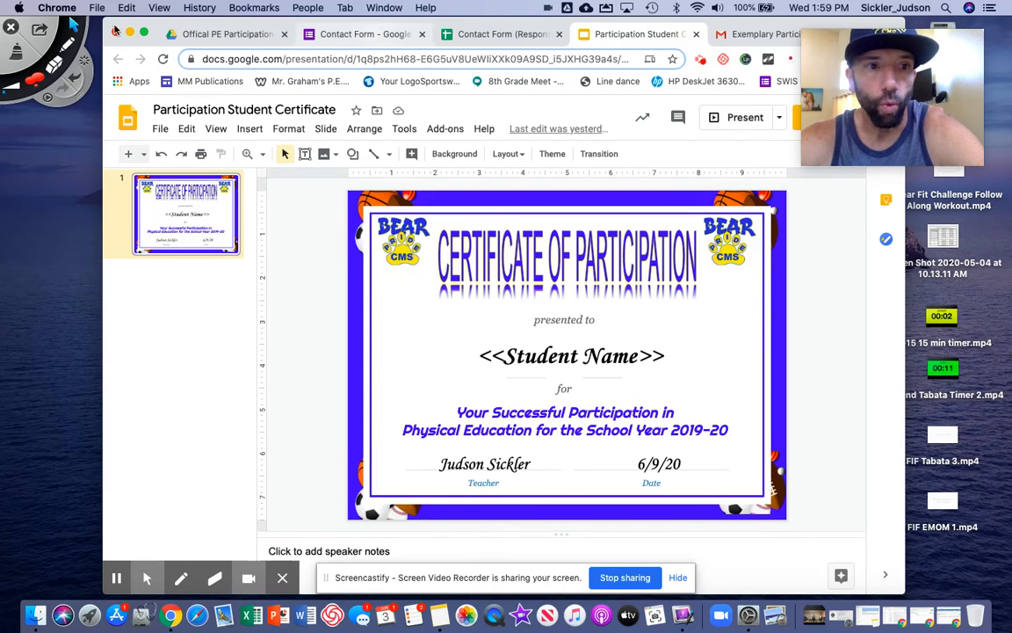
click(497, 35)
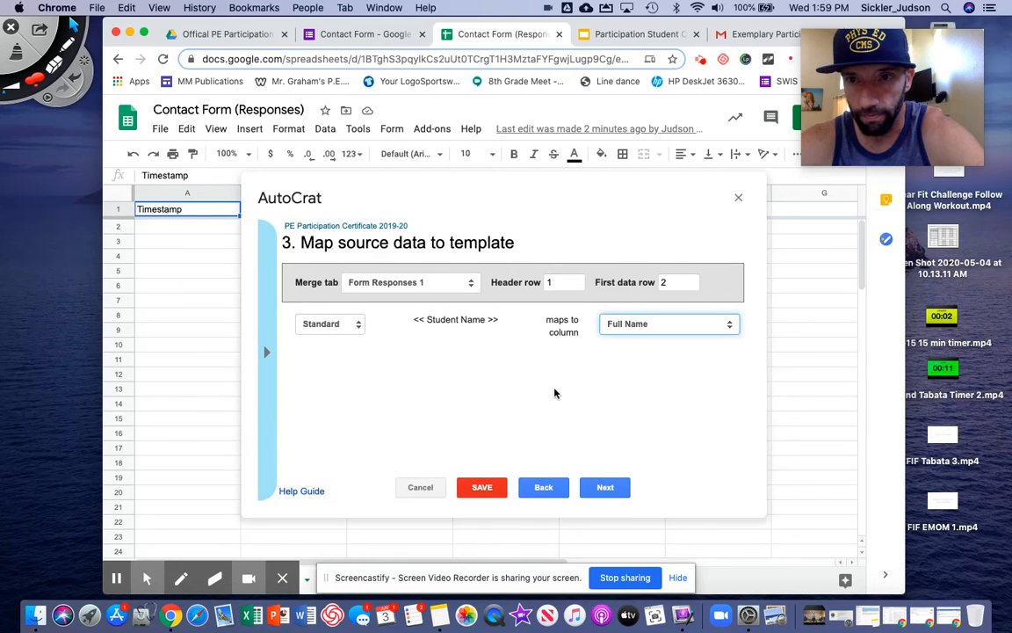
click(602, 488)
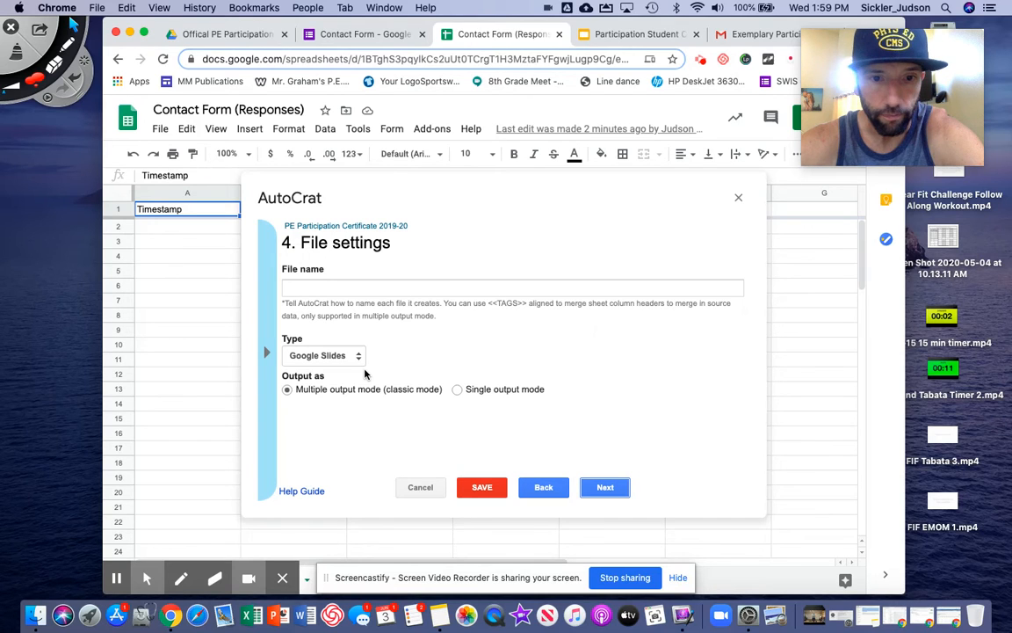
Set the output type to PDF and name each file <<Full Name>> using the copied merge tag
click(324, 355)
click(327, 369)
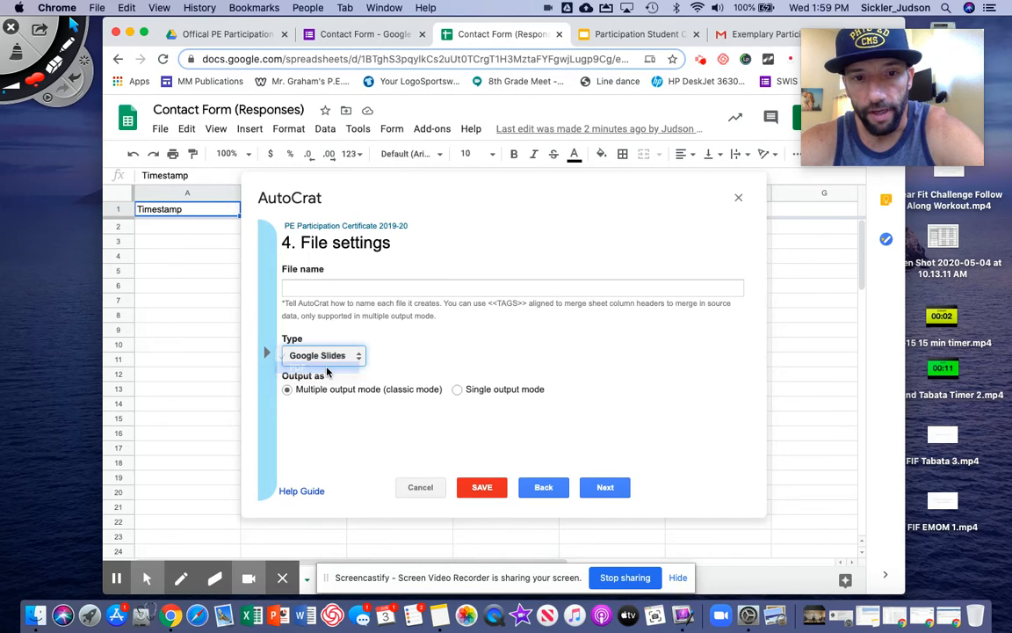
click(344, 285)
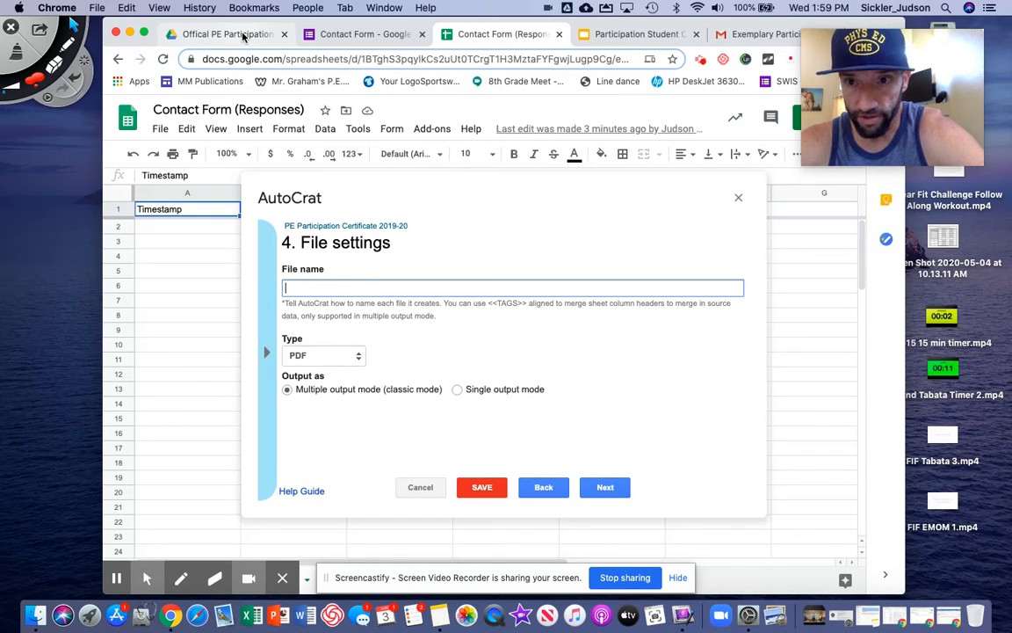
click(269, 354)
click(310, 352)
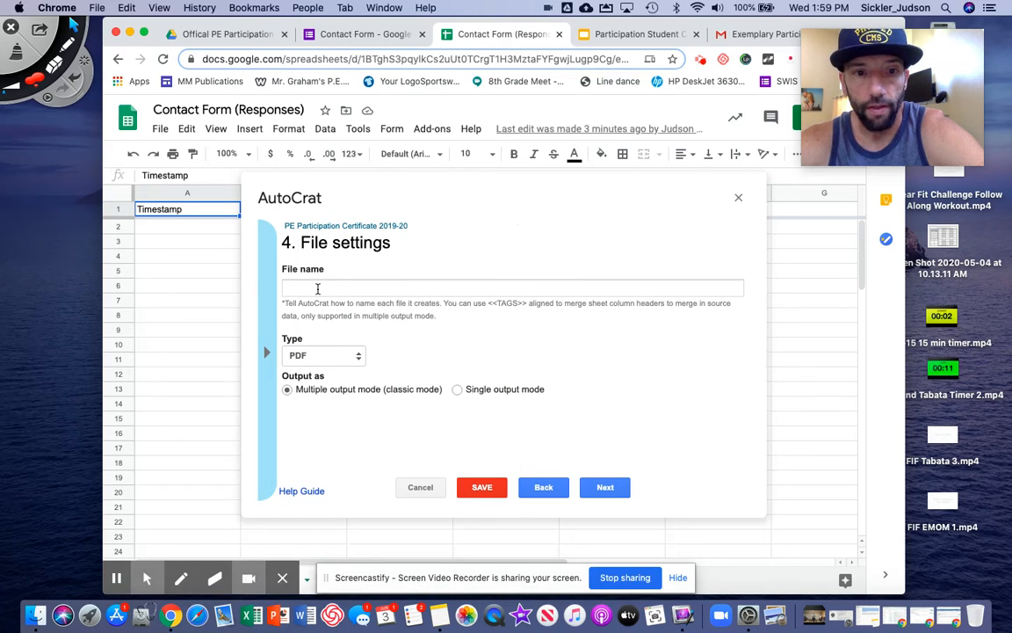
click(268, 353)
click(308, 348)
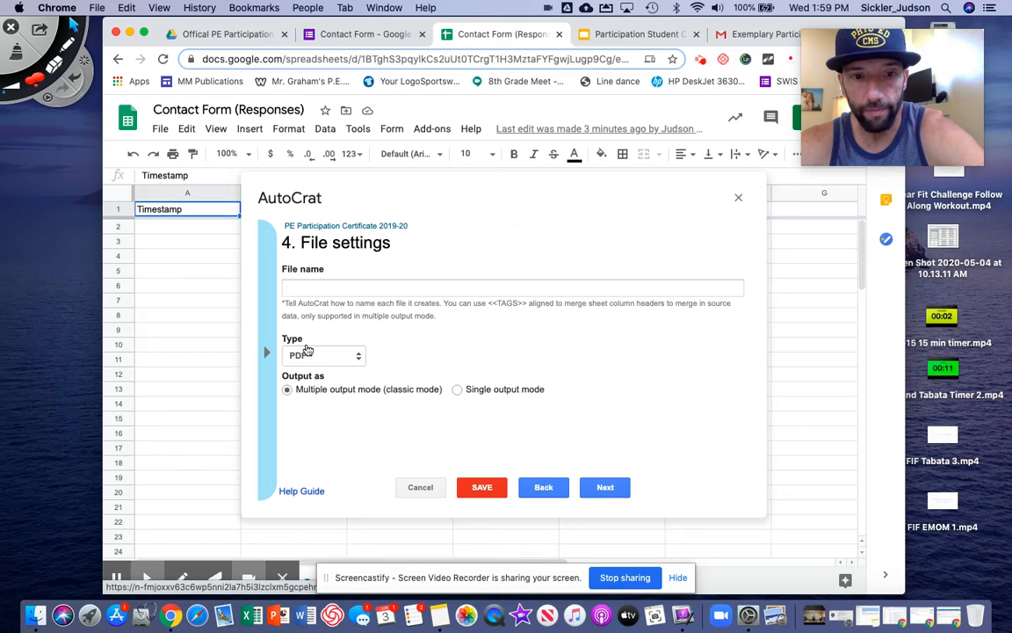
click(313, 288)
text(<<Full Name>>)
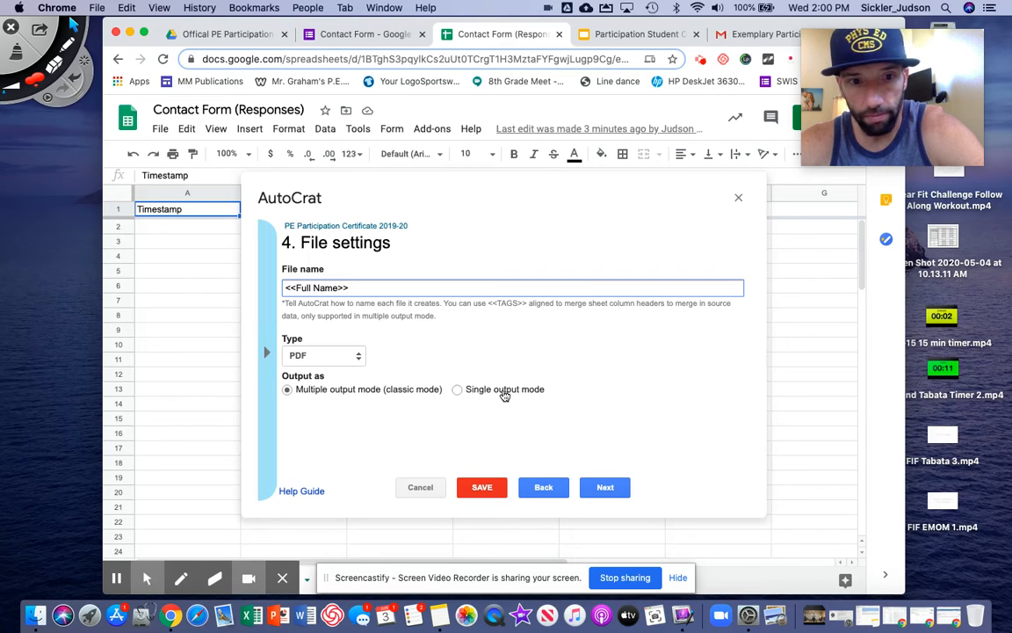
Highlight Multiple output mode with an on-screen annotation, keep it, and continue to destination folders
click(58, 45)
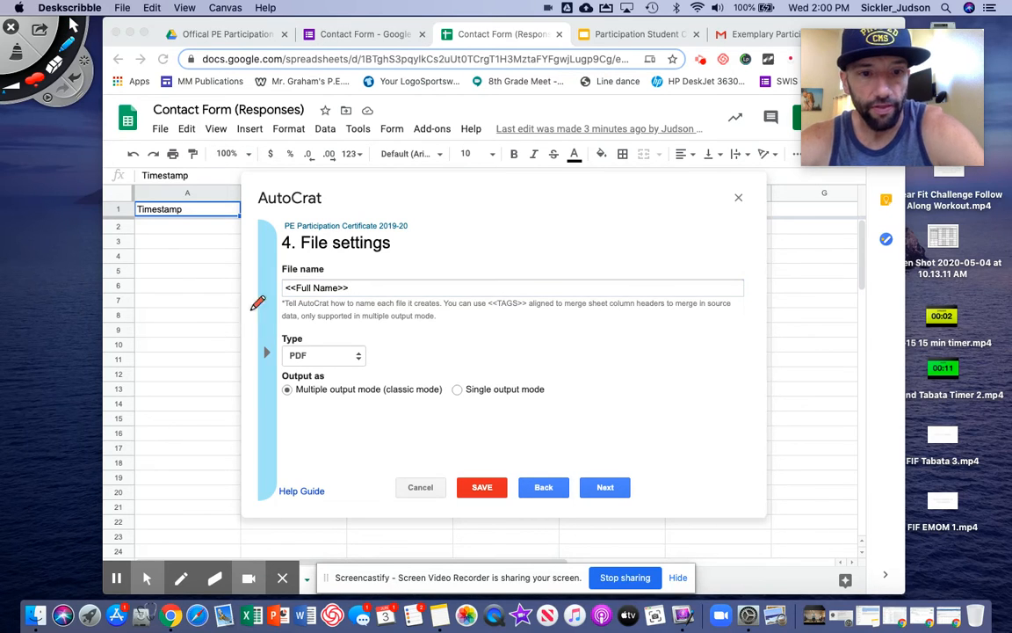
drag(293, 381, 306, 393)
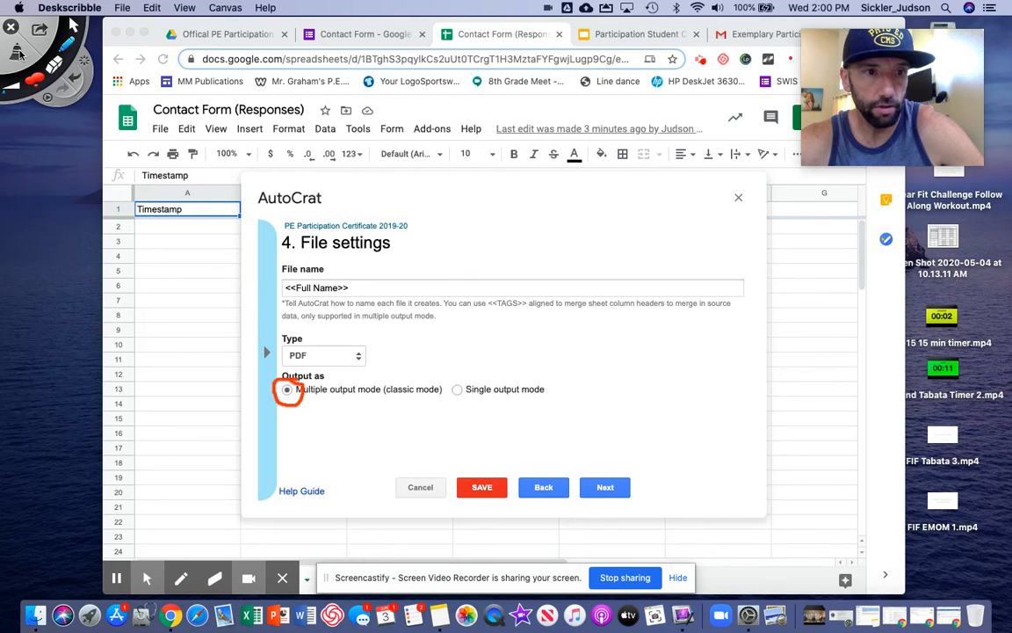
click(20, 55)
click(74, 28)
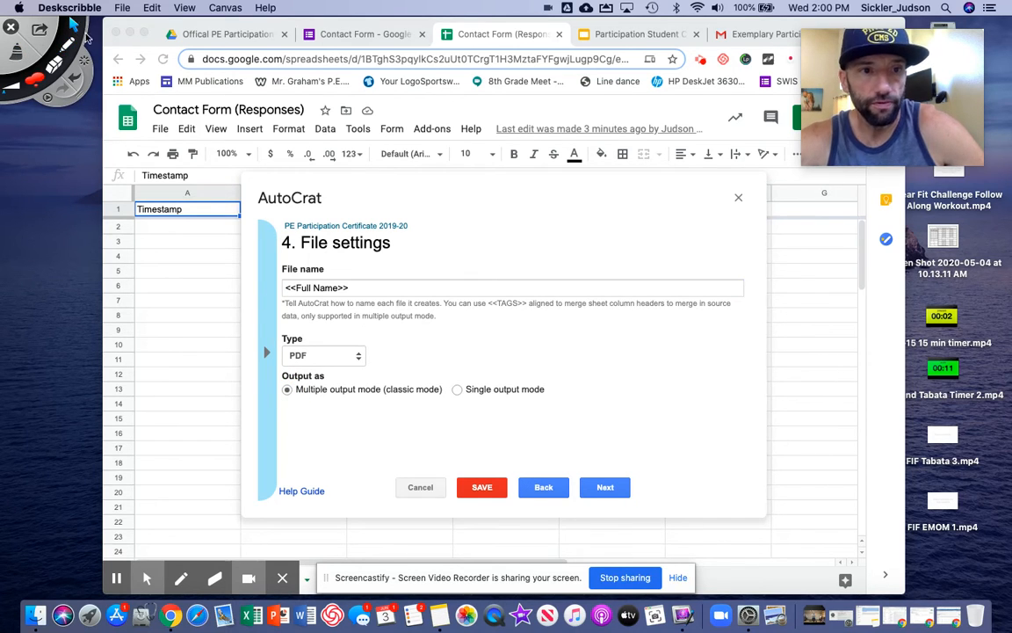
click(611, 492)
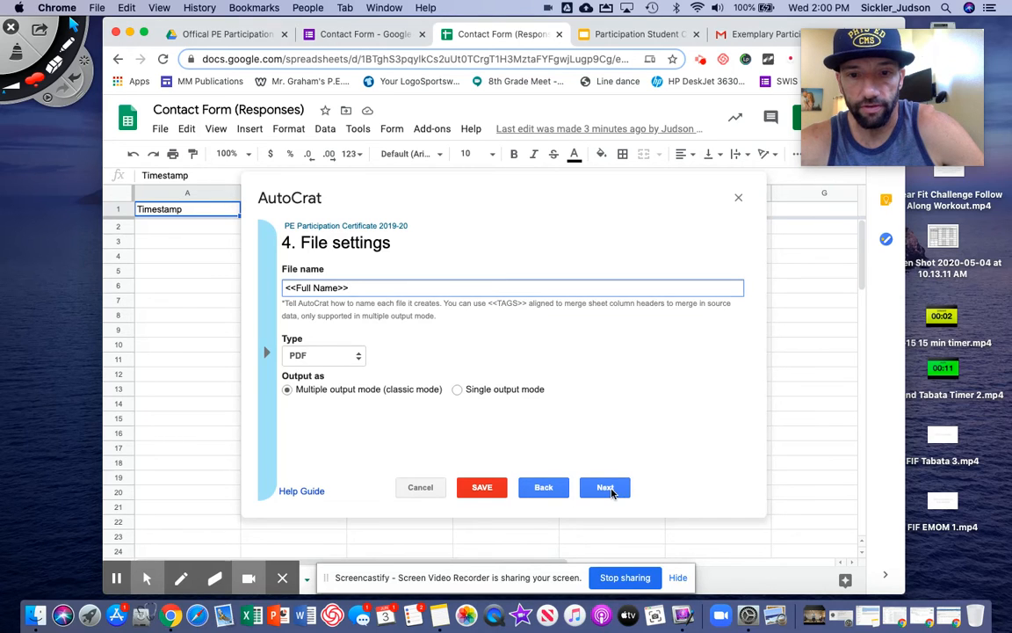
click(607, 489)
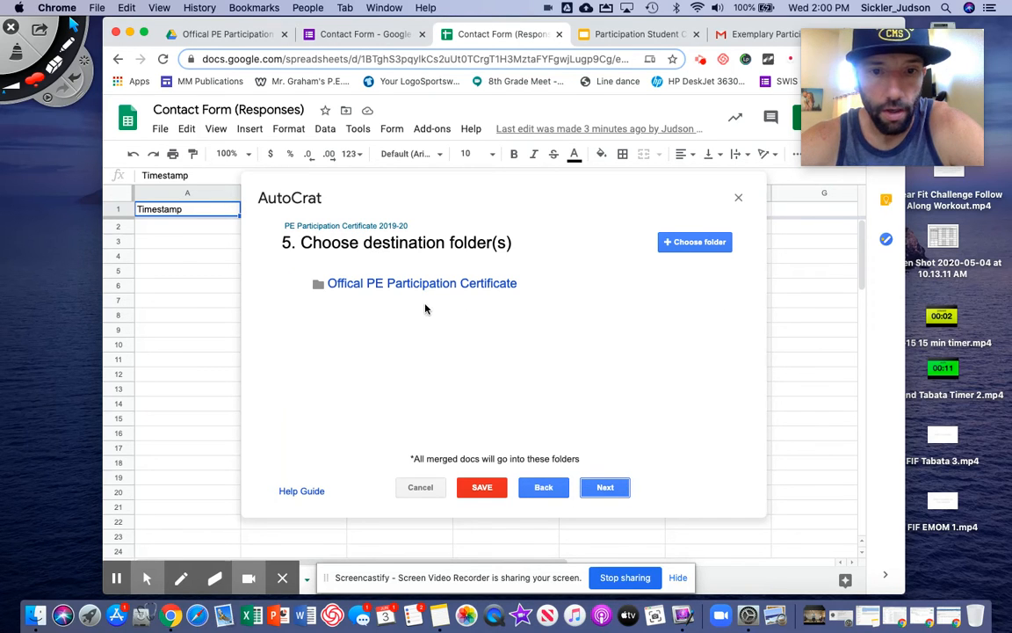
Verify the Offical PE Participation Certificate folder in Drive, then continue past the destination folder step
click(226, 34)
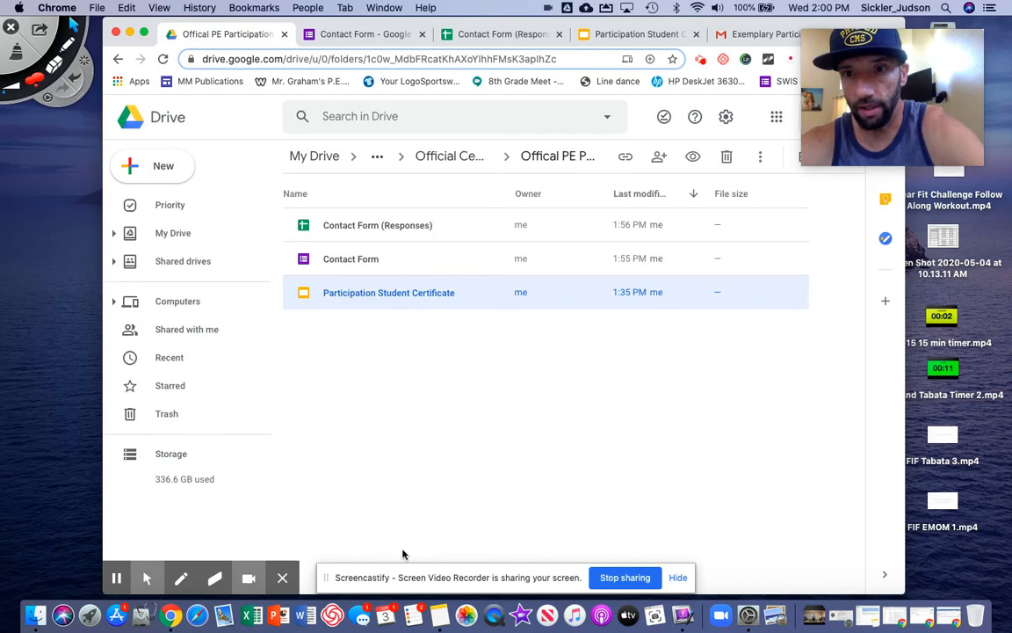
click(506, 35)
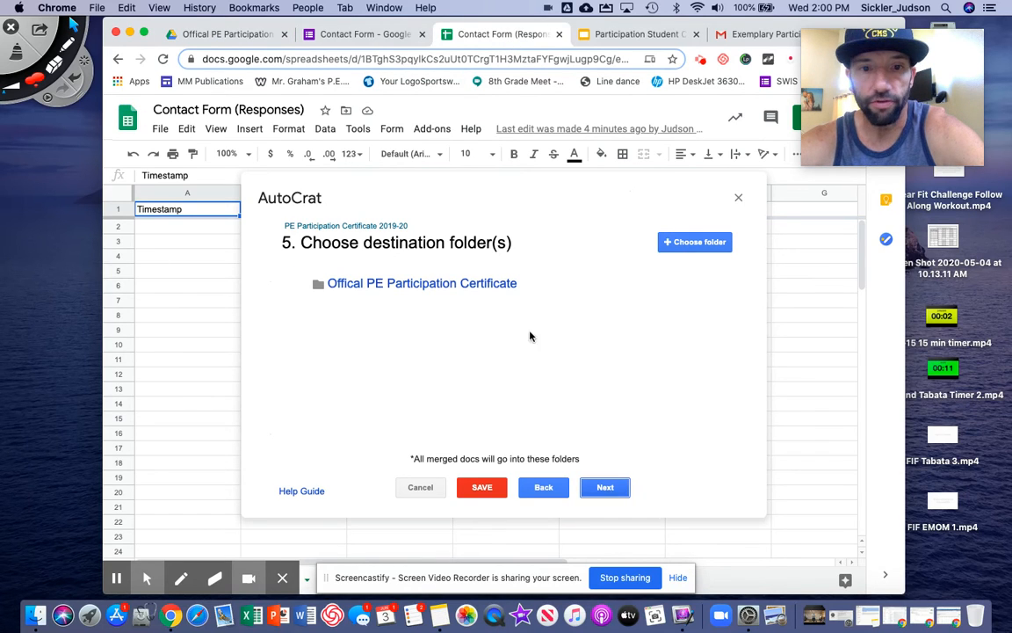
mouse_move(330, 283)
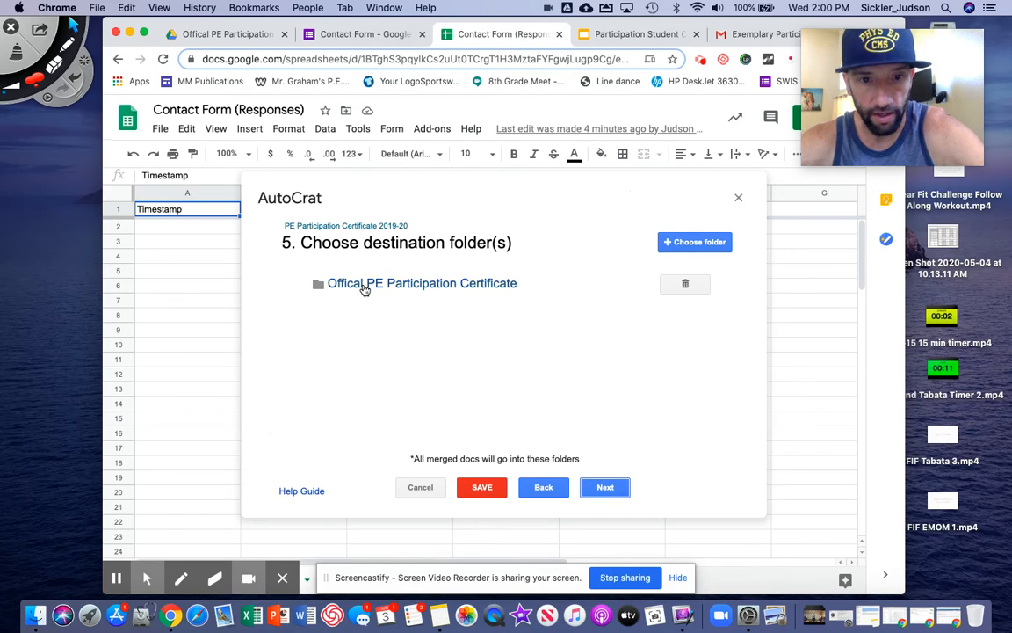
click(610, 488)
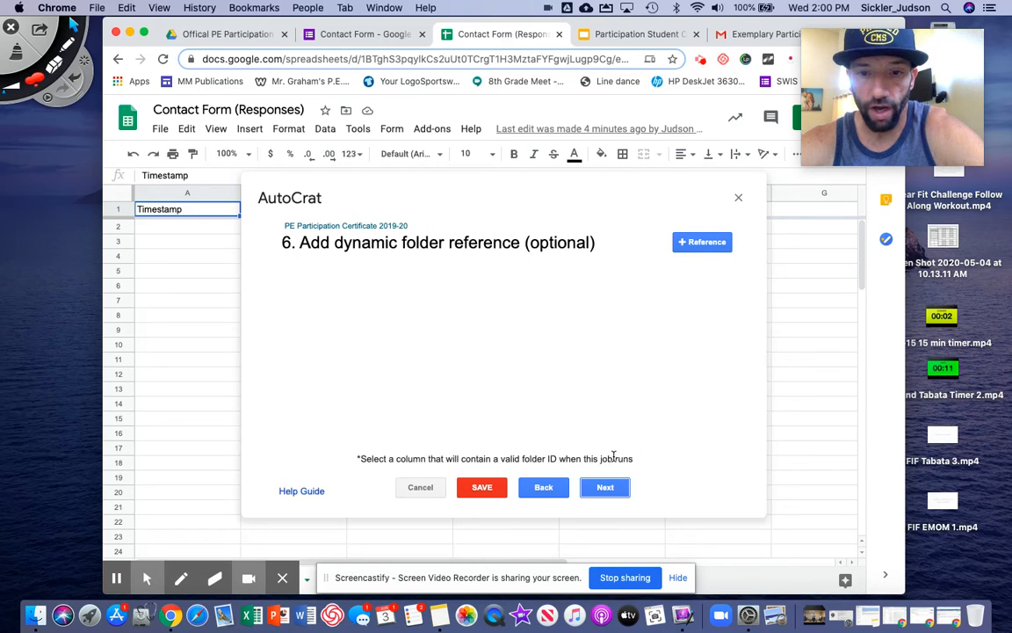
Add a dynamic folder reference using the Your Email column
click(700, 242)
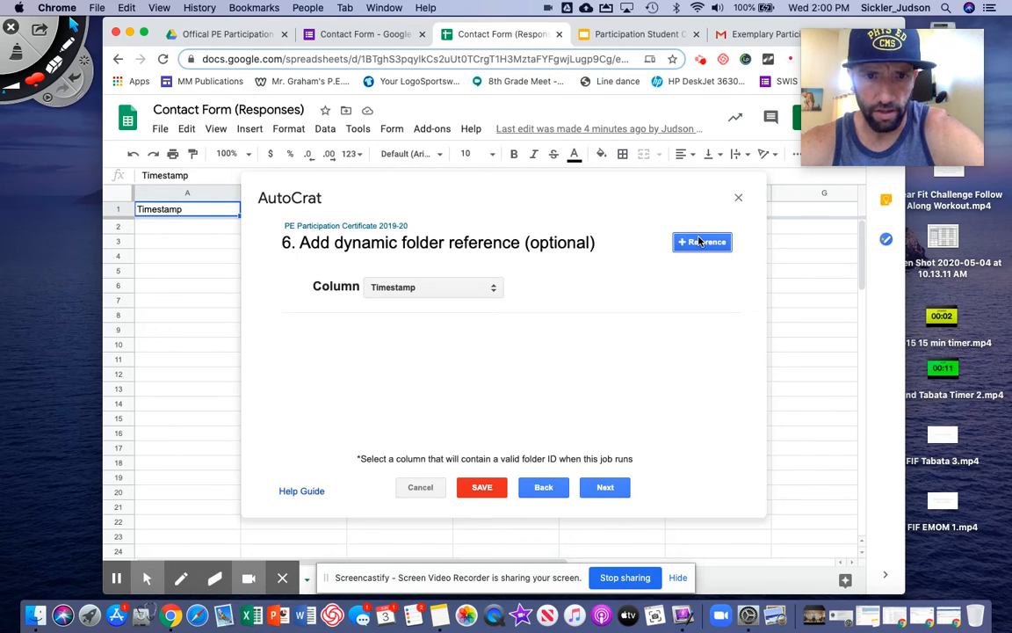
click(493, 289)
click(473, 312)
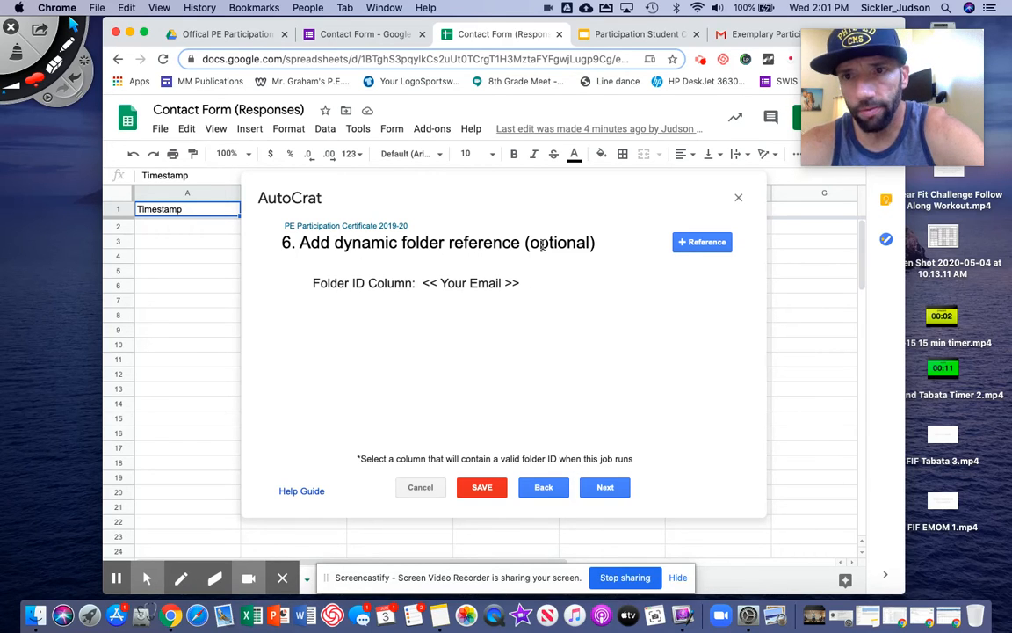
mouse_move(379, 285)
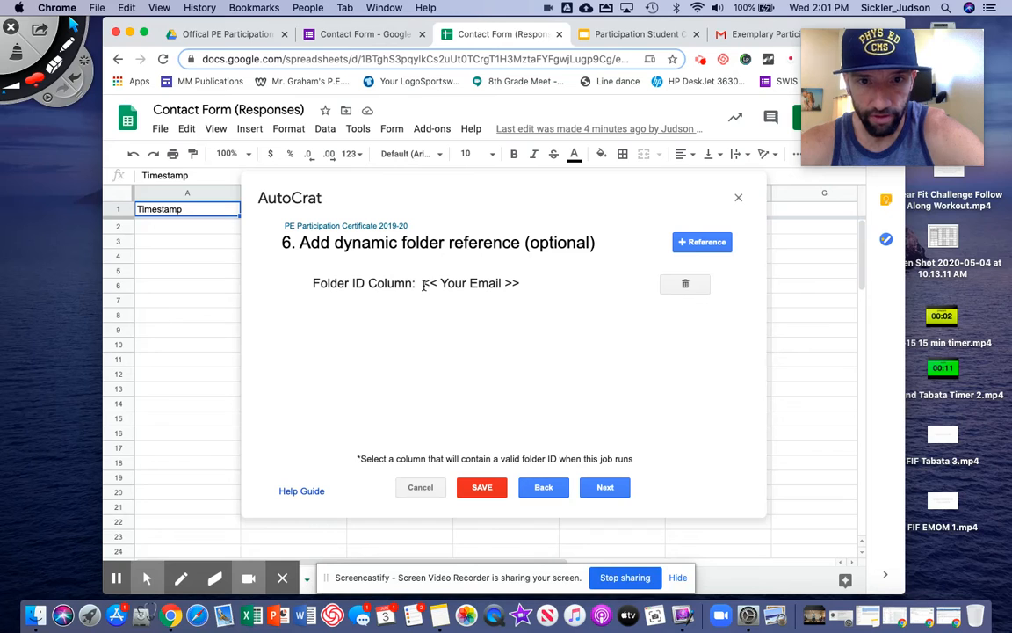
Add a Full Name folder reference, delete the Your Email one, and continue to merge conditions
click(689, 245)
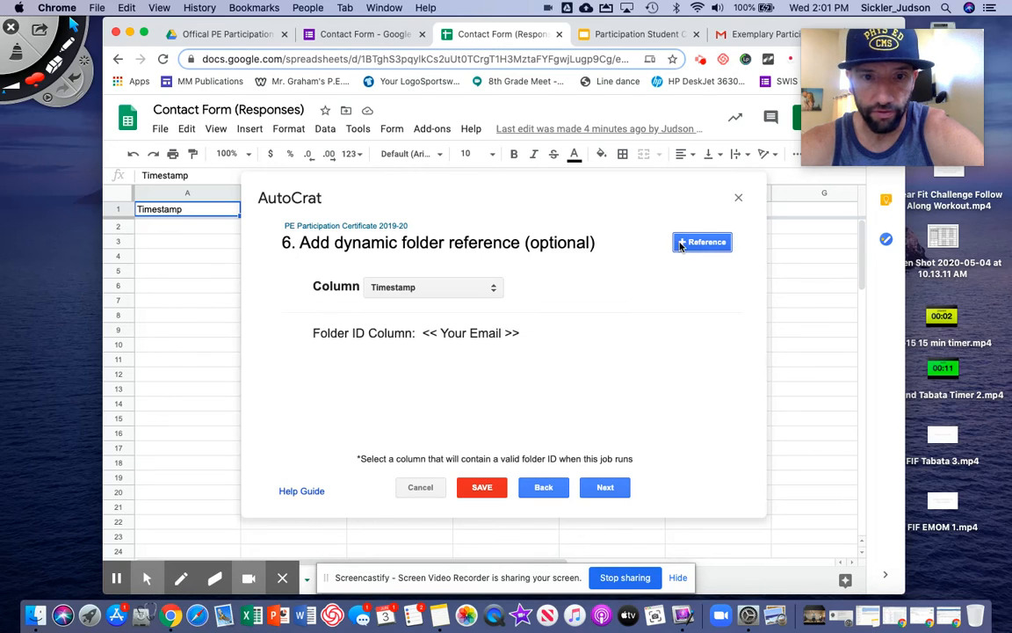
click(471, 294)
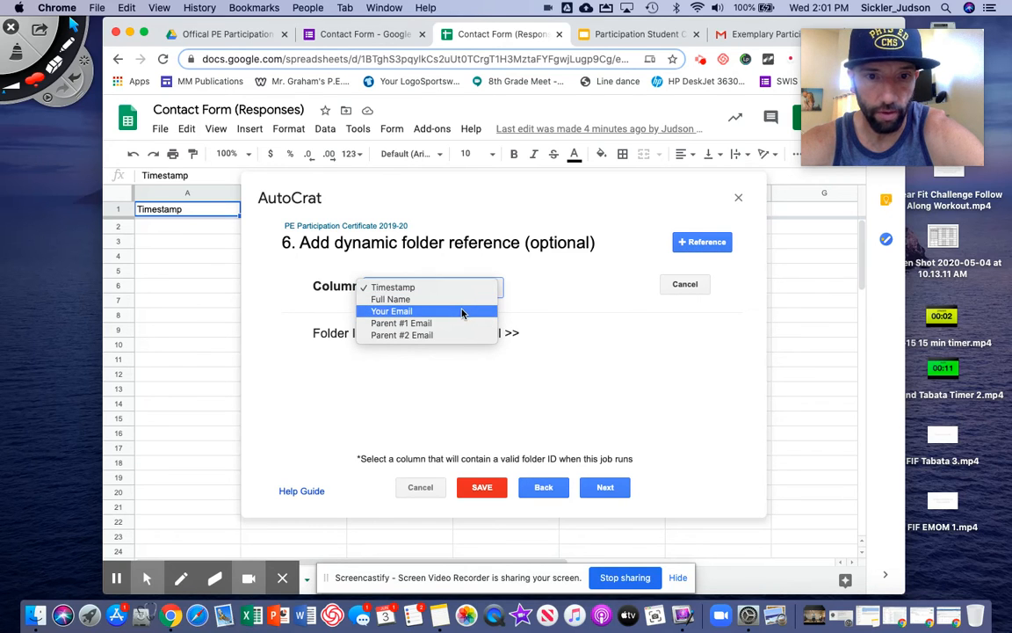
click(461, 305)
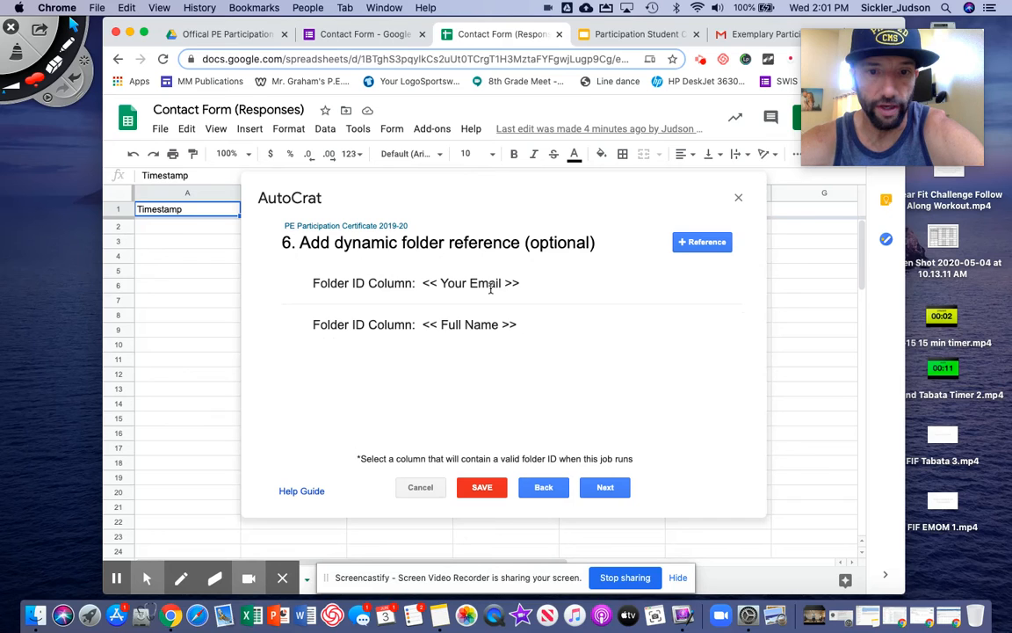
click(684, 284)
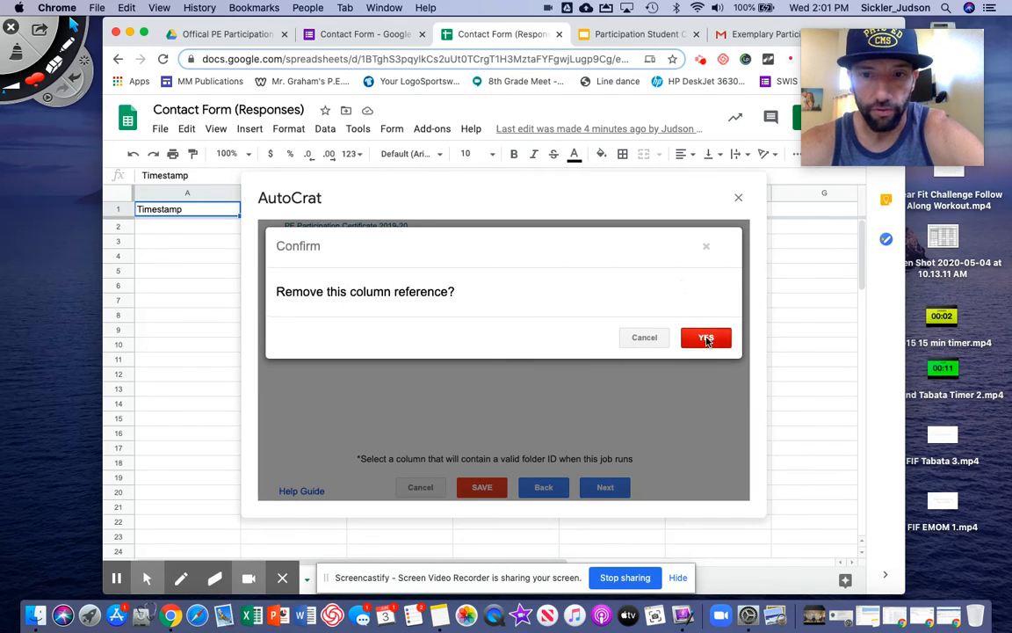
click(707, 340)
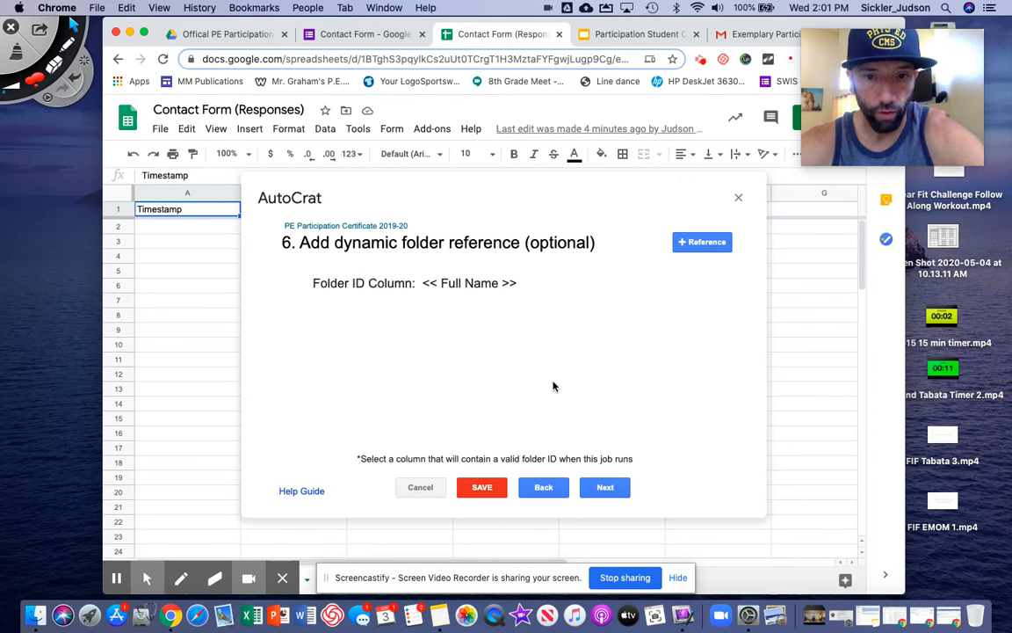
click(606, 488)
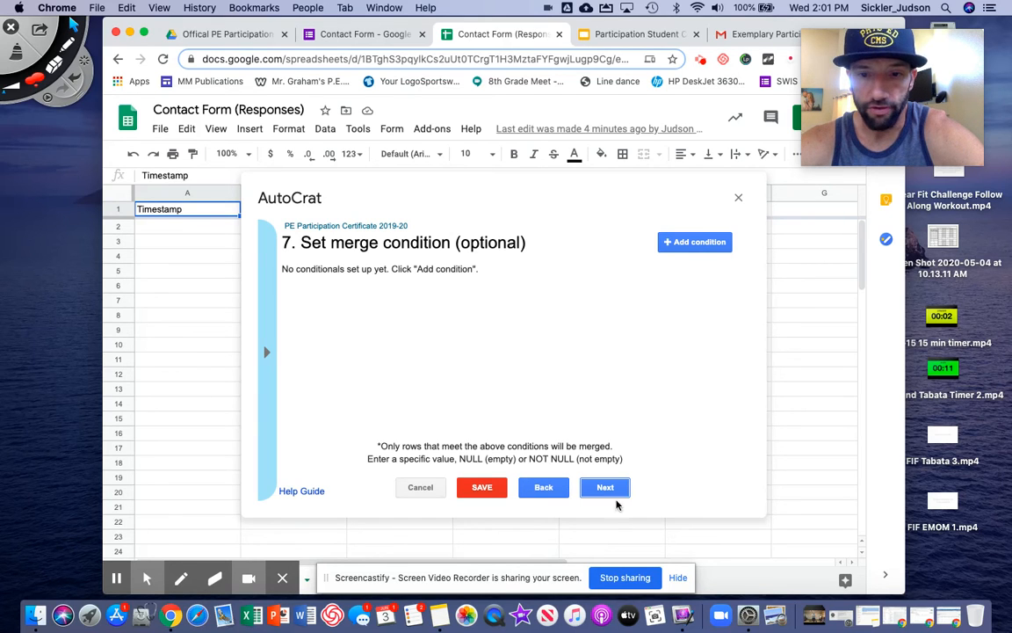
On step 8, set Share doc? to Yes and Allow collaborators to re-share to No
click(608, 487)
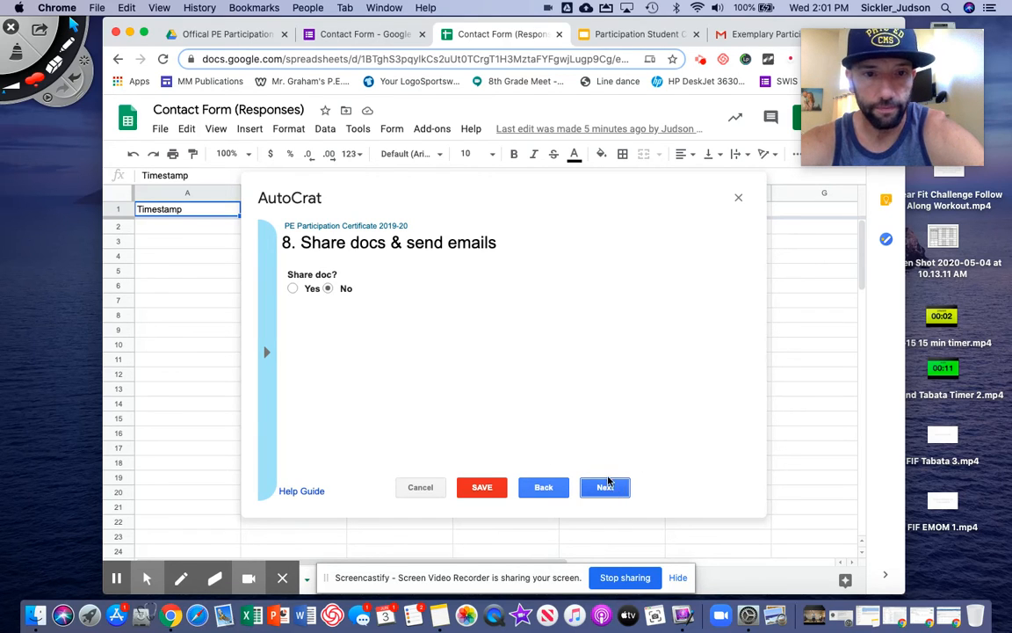
click(292, 288)
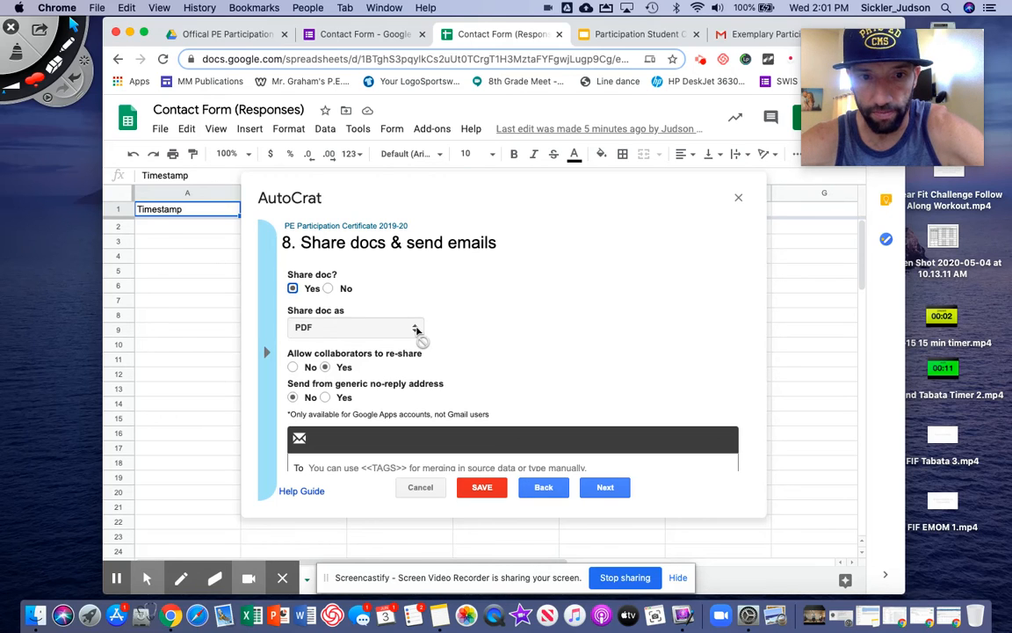
scroll(420, 292, down, 2)
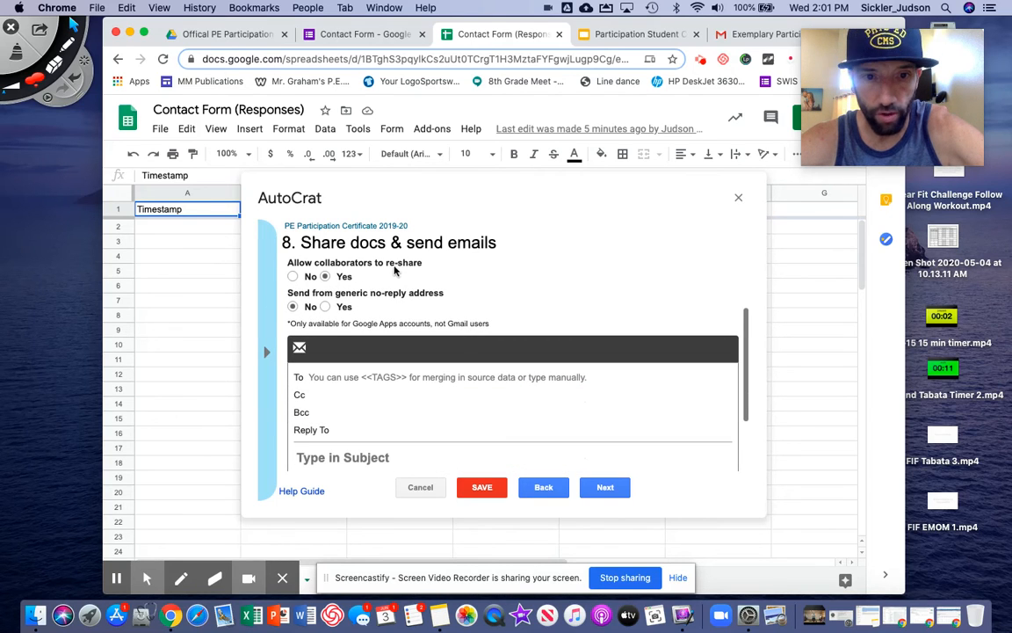
click(293, 276)
scroll(472, 270, down, 2)
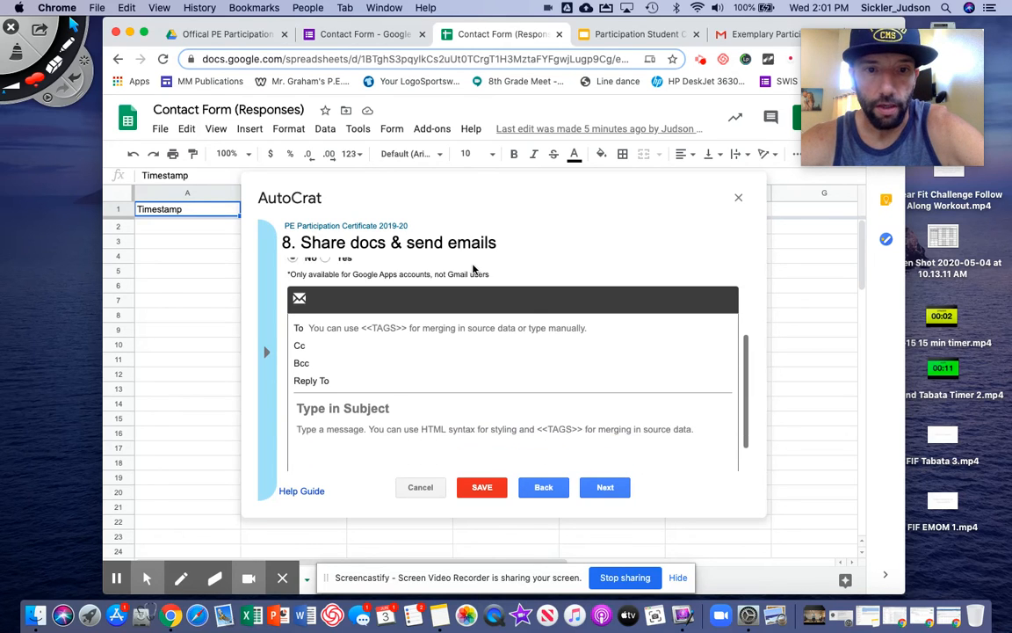
click(369, 292)
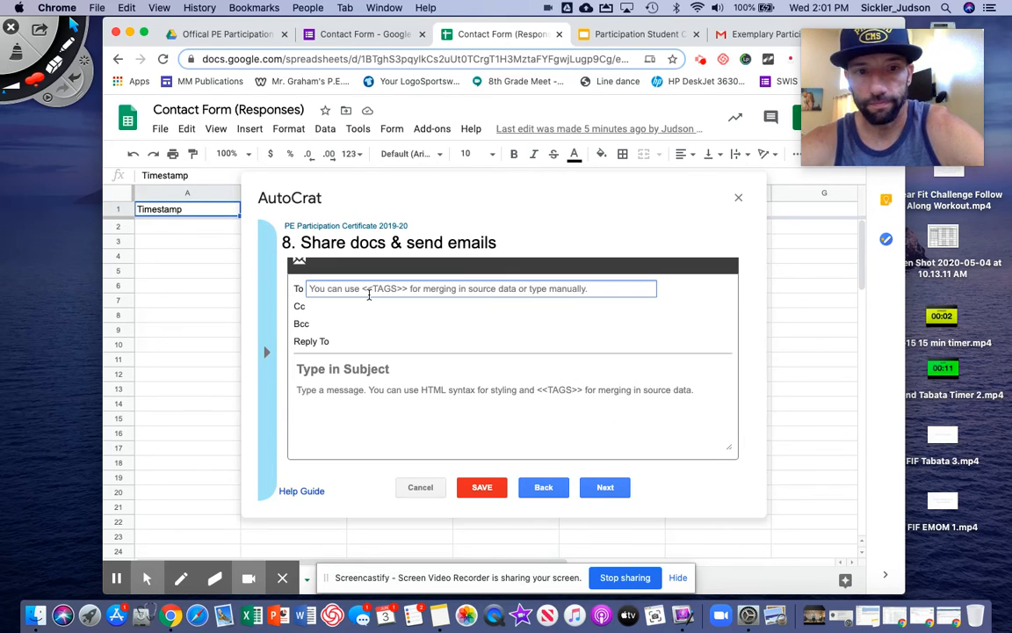
Address the email To the <<Your Email>> merge tag
click(265, 353)
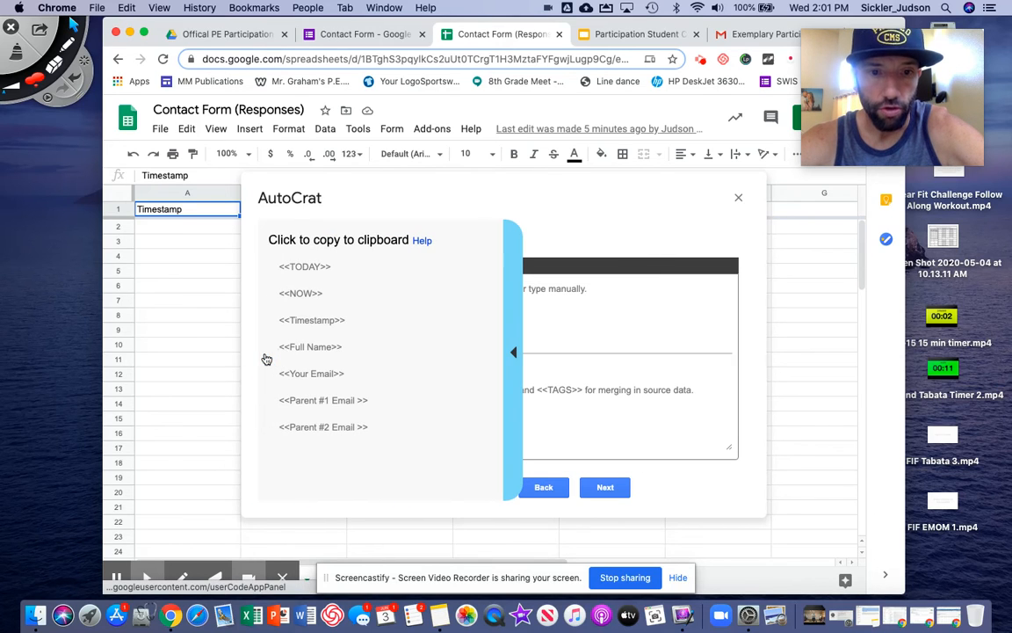
click(322, 372)
click(337, 287)
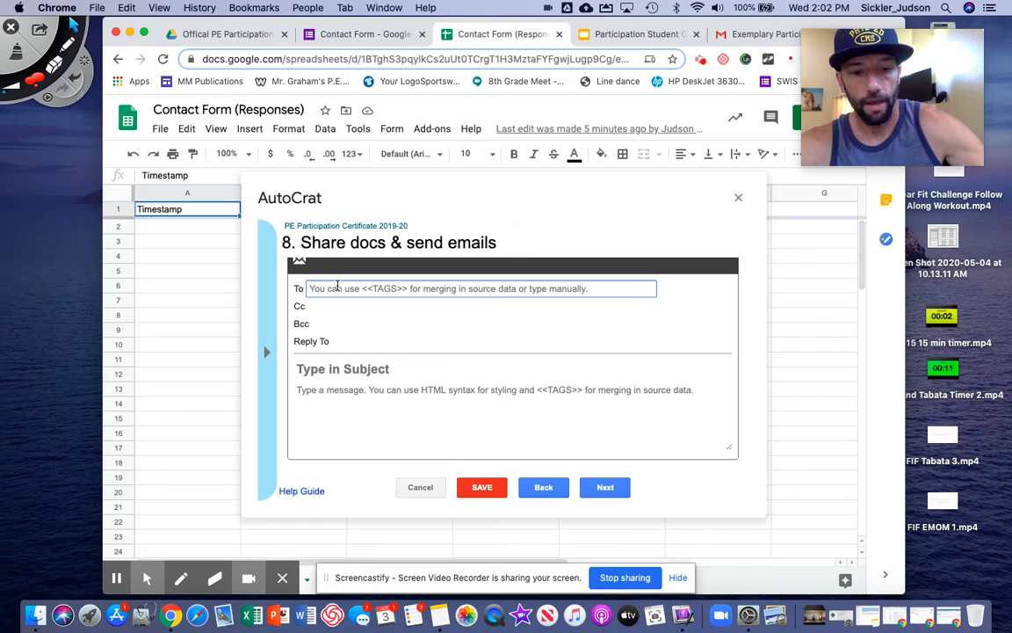
text(<<Your Email>>)
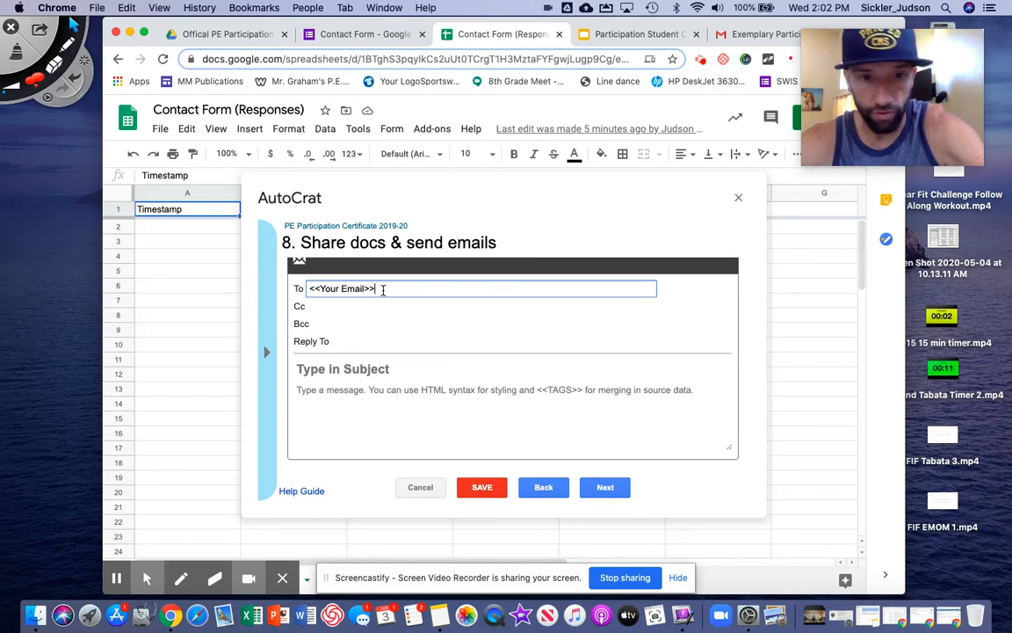
Add the Parent #1 Email and Parent #2 Email tags to Cc
click(326, 307)
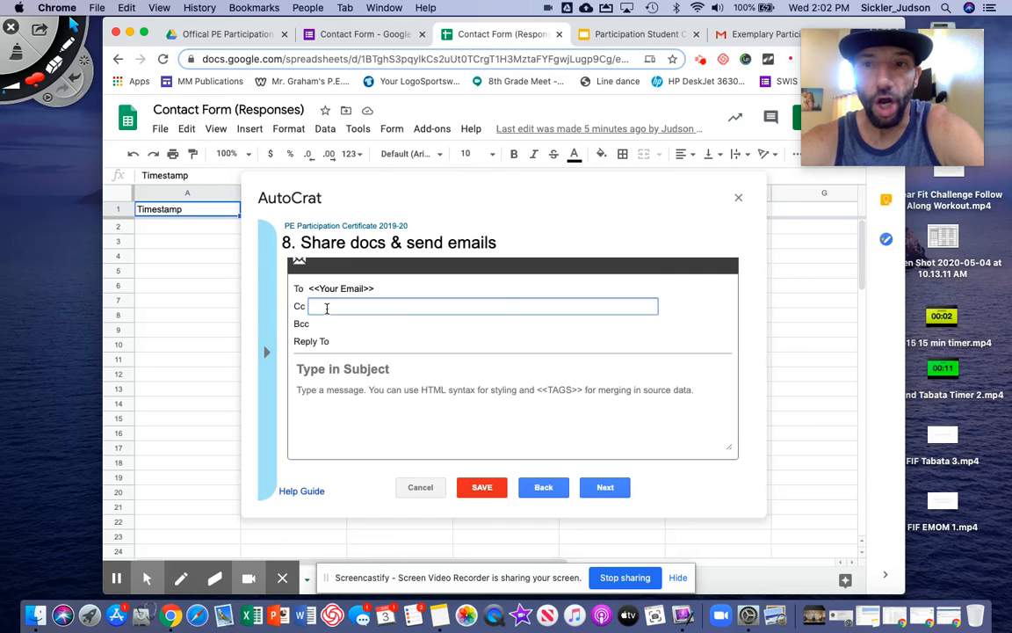
click(266, 353)
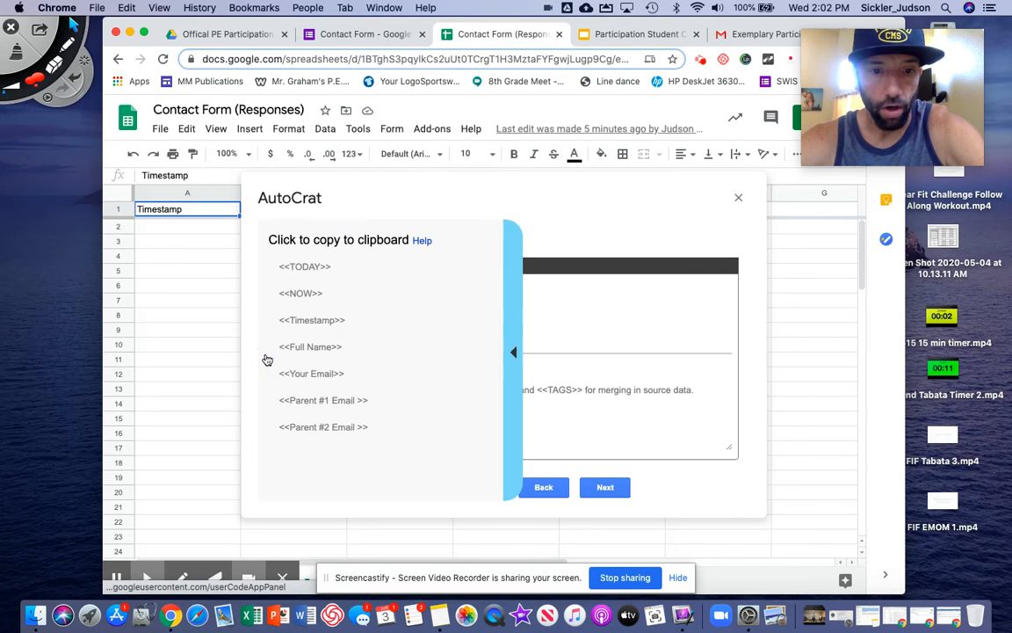
click(312, 402)
click(343, 307)
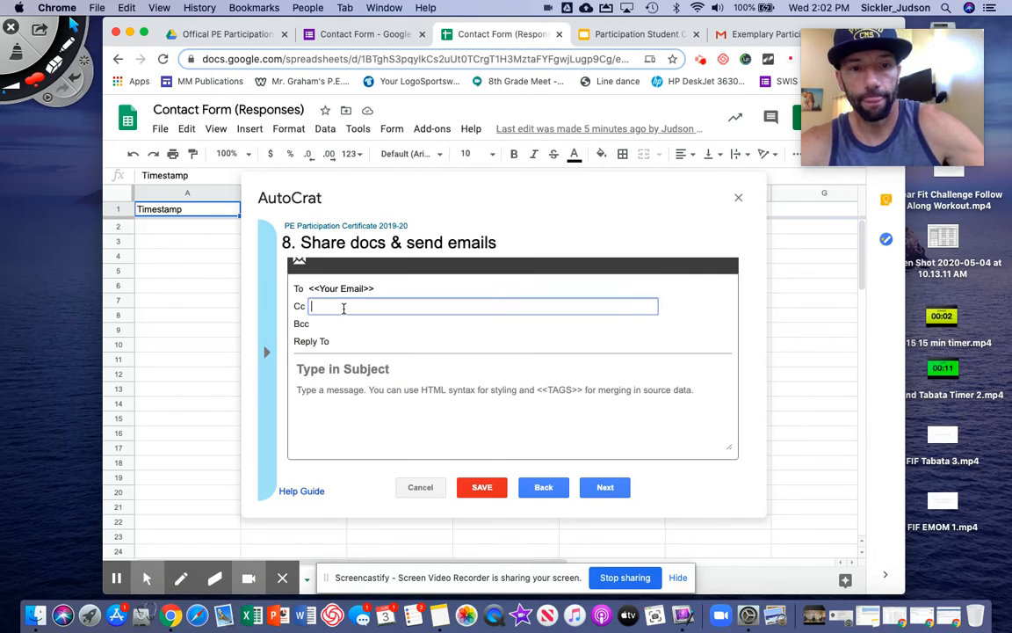
text(<<Parent #1 Email >>)
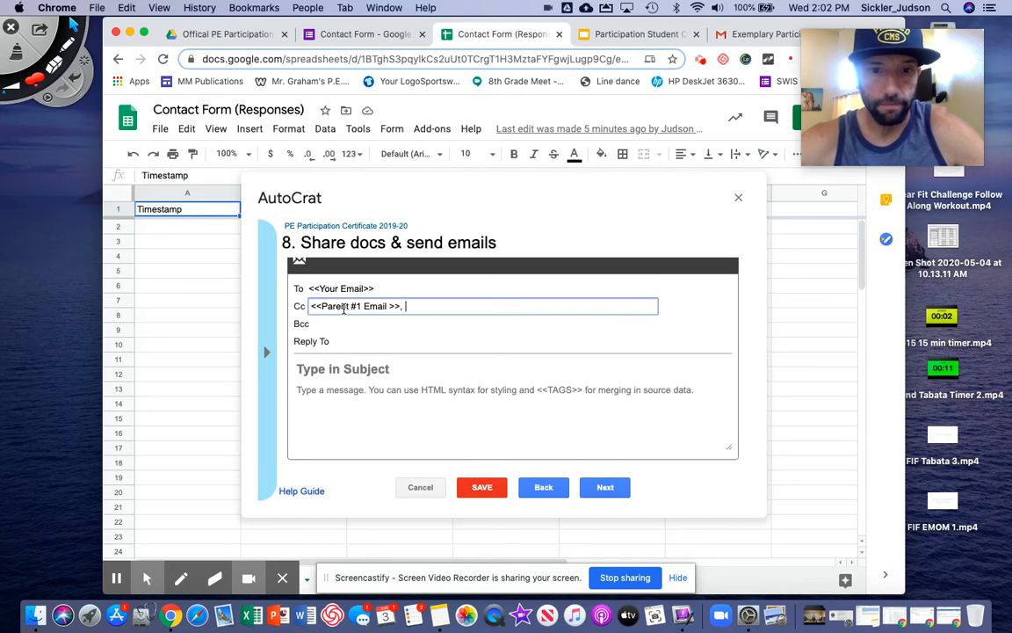
click(265, 352)
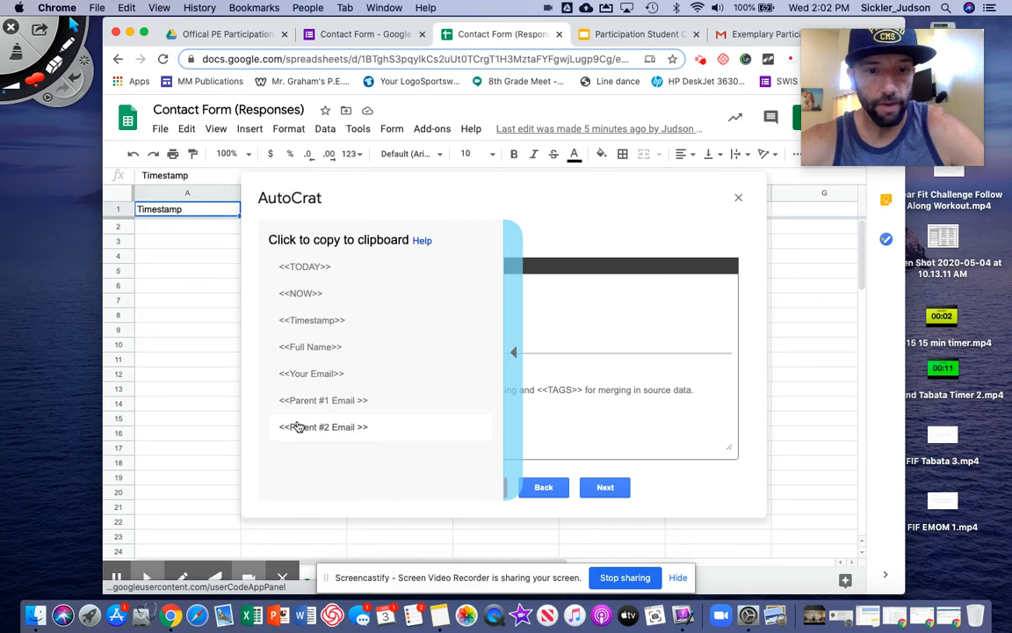
click(299, 426)
text(<<Parent #2 Email >>)
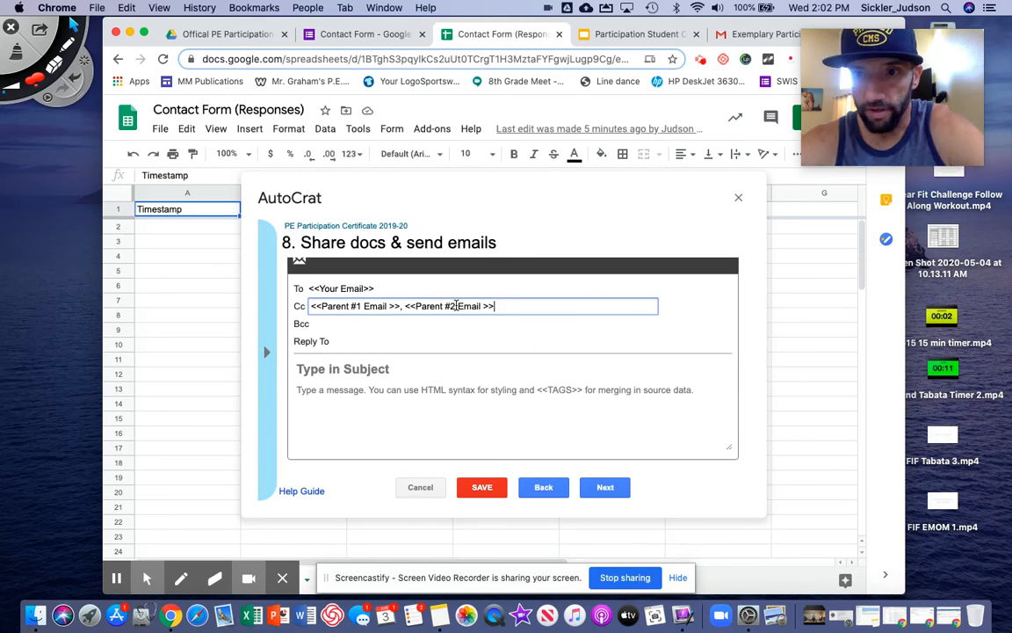
Enter the teacher's email address in both Bcc and Reply To
click(322, 325)
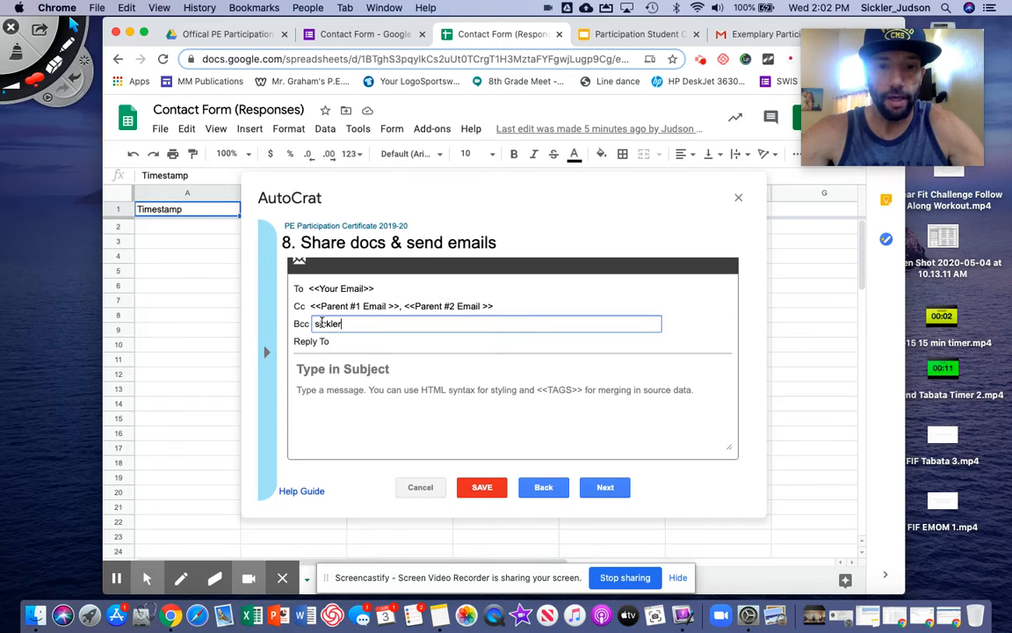
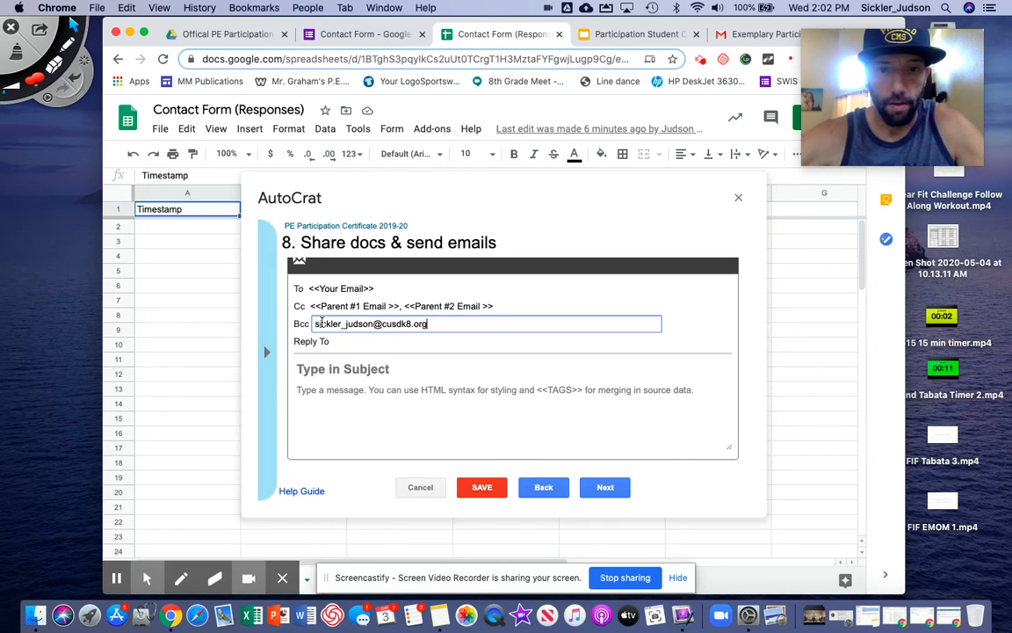
click(329, 342)
click(365, 343)
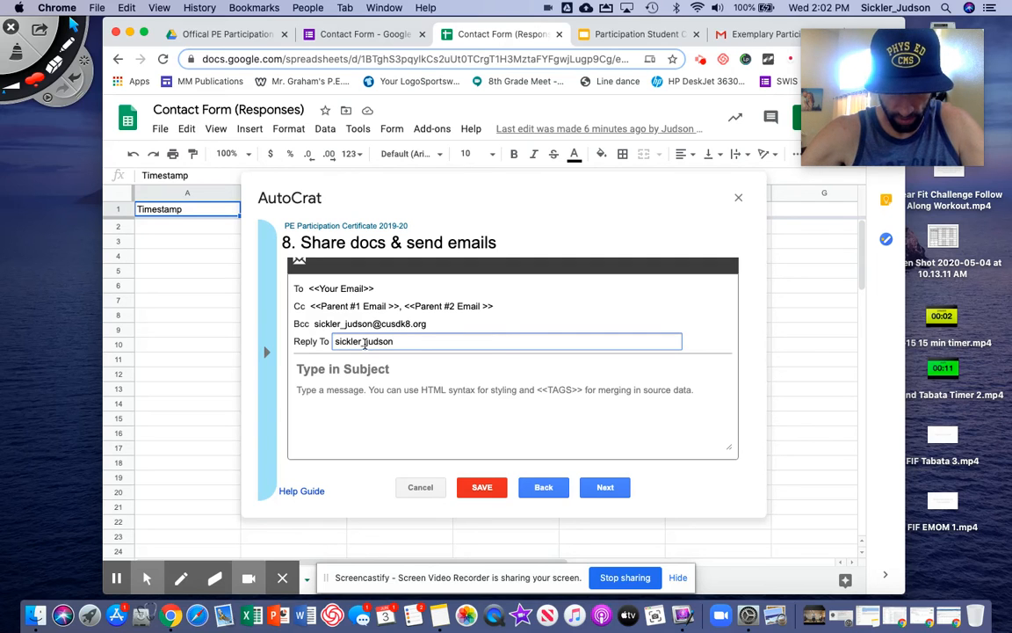
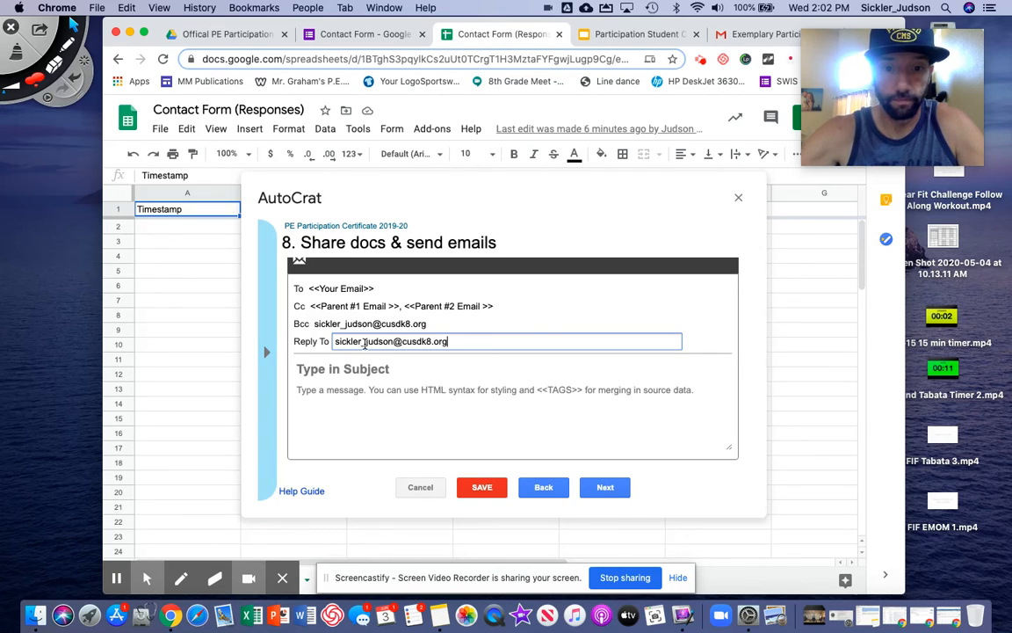
click(354, 371)
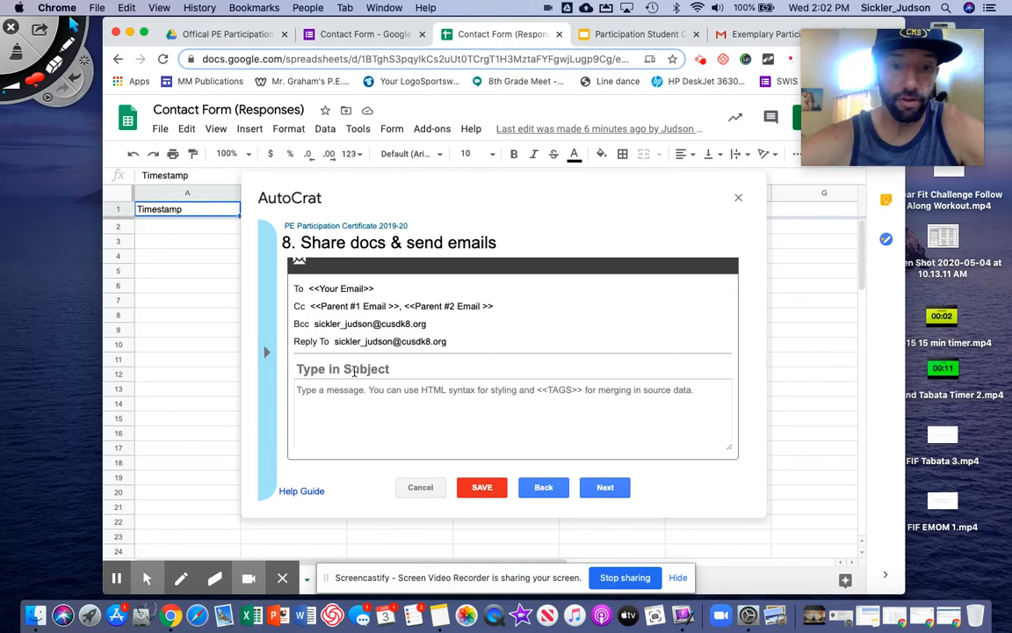
Enter the subject 'Thanks for your Participation in PE' and place the cursor in the empty body
text(Th)
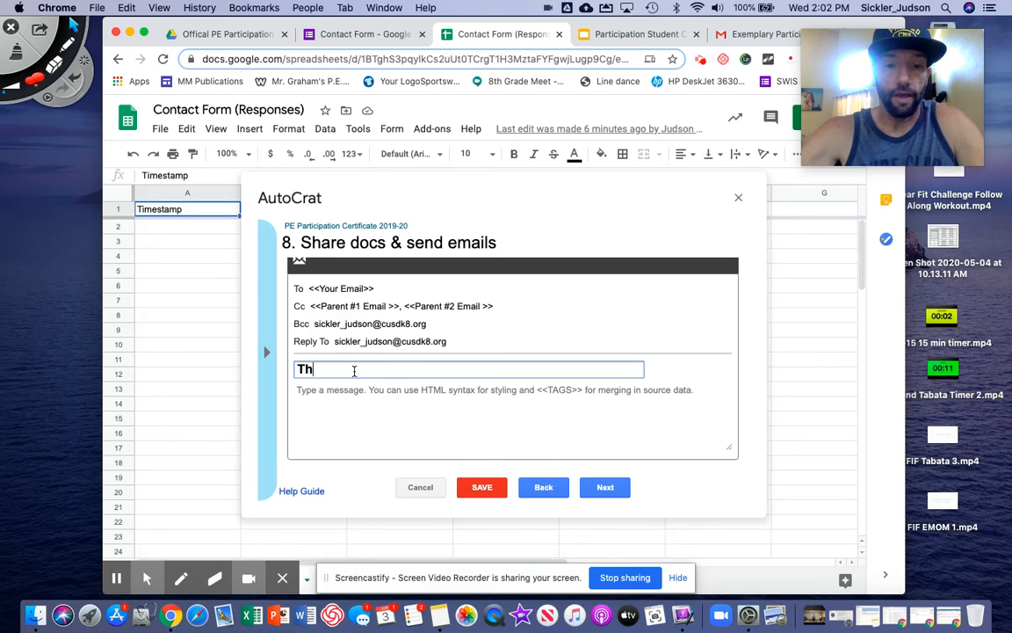
text(anks for your)
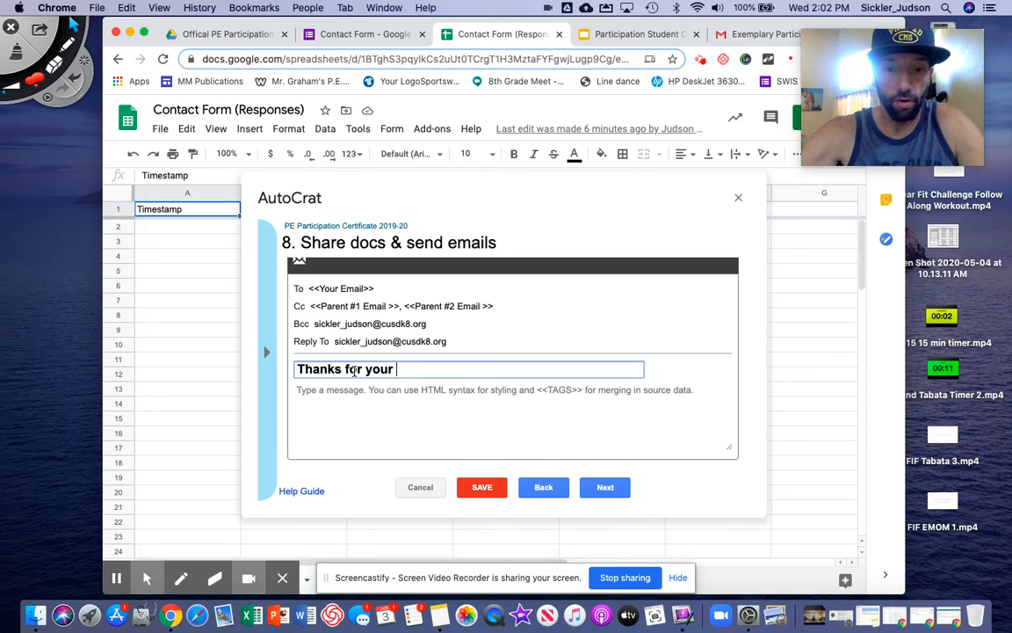
text( Participati)
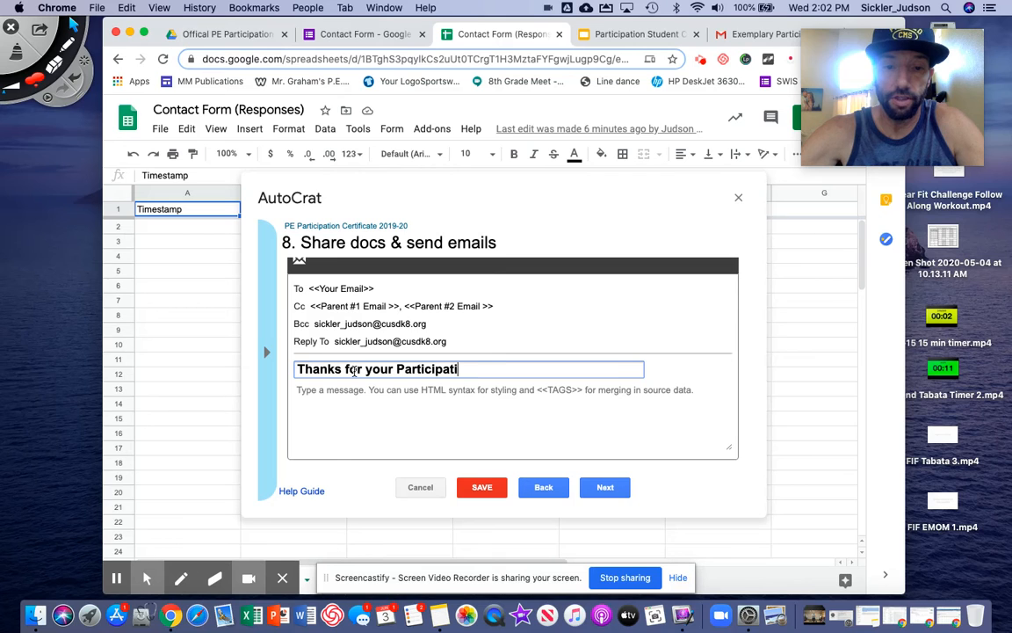
text(on in PE)
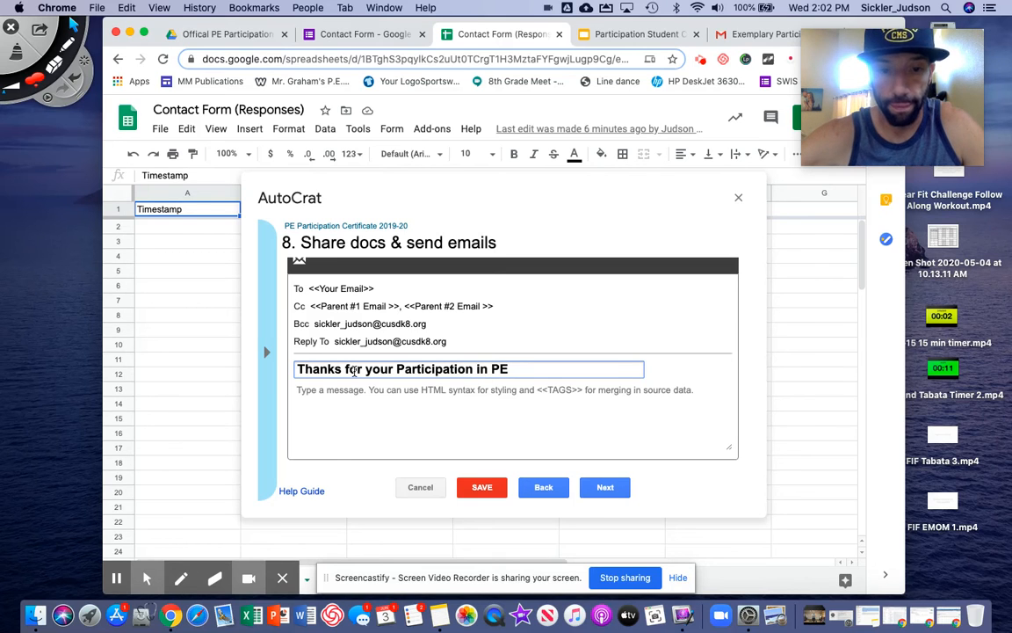
click(343, 388)
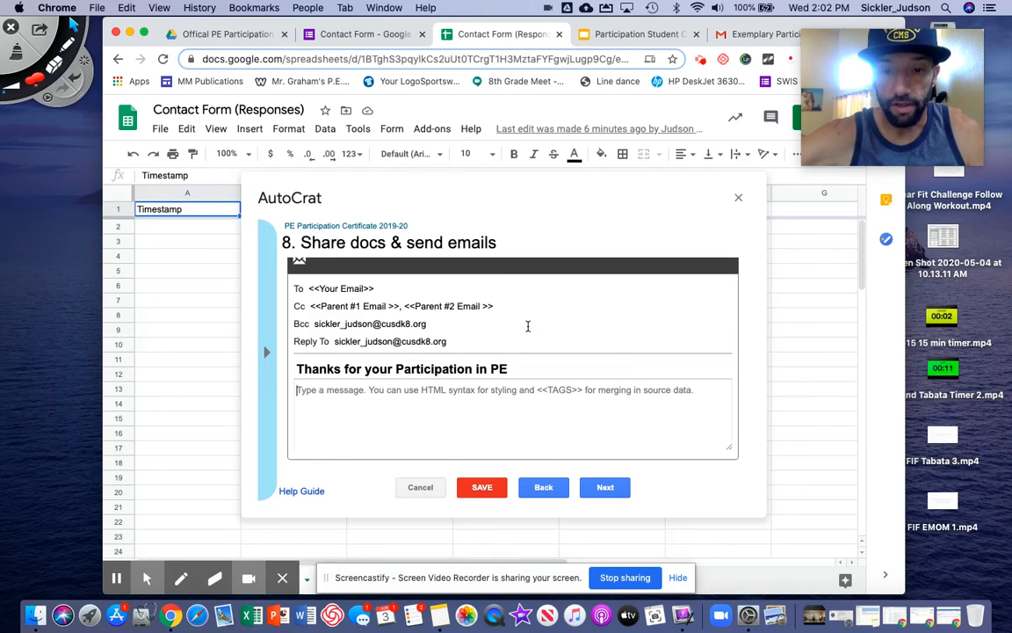
Copy the PE PARTICIPATION thank-you paragraph from Notes and return to the AutoCrat window
click(442, 558)
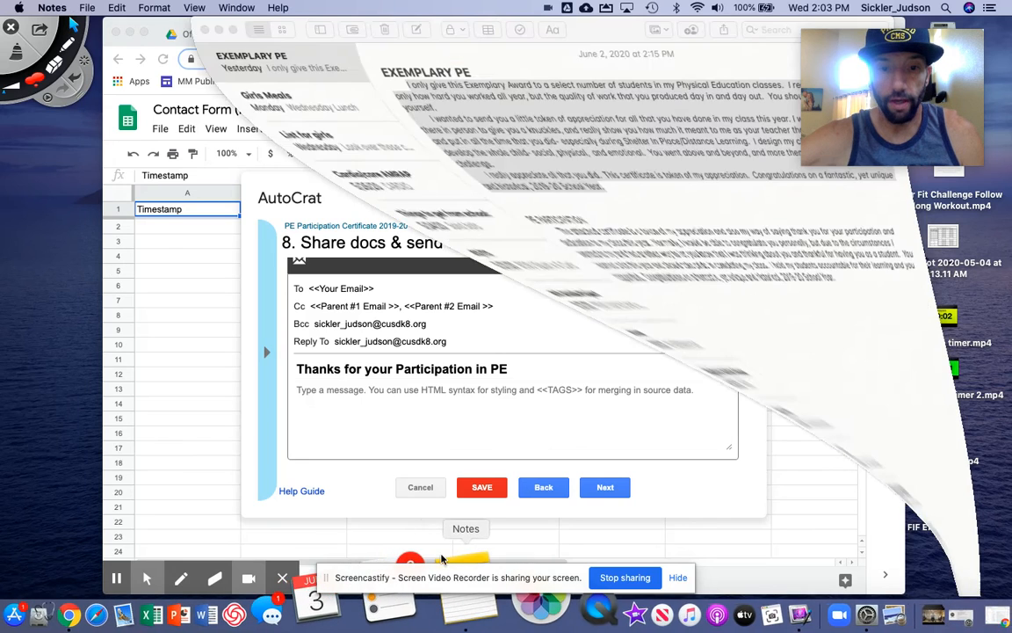
drag(735, 275, 388, 232)
key(super+c)
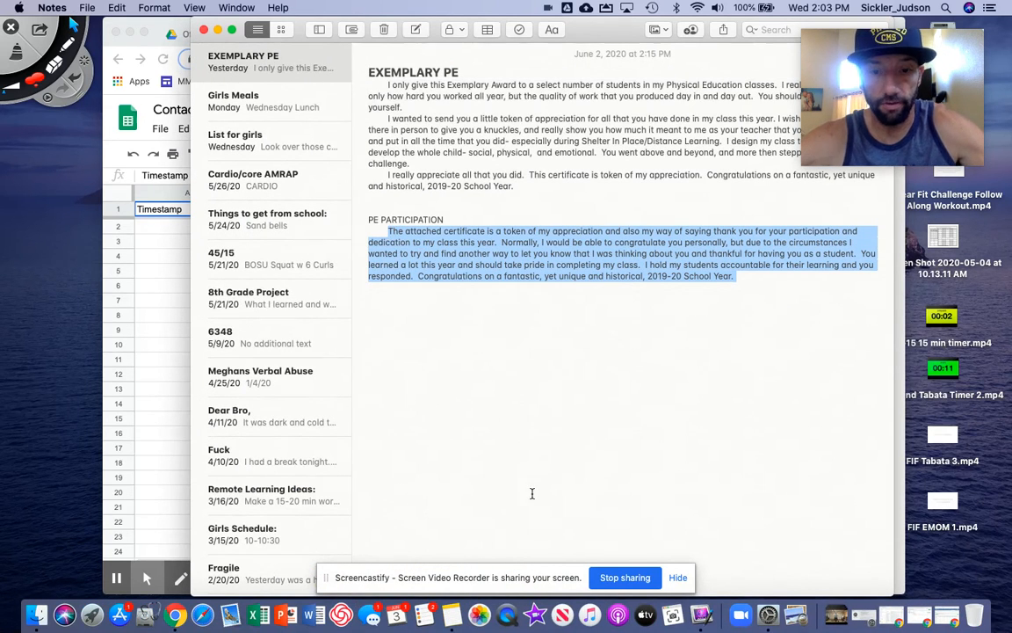
click(145, 27)
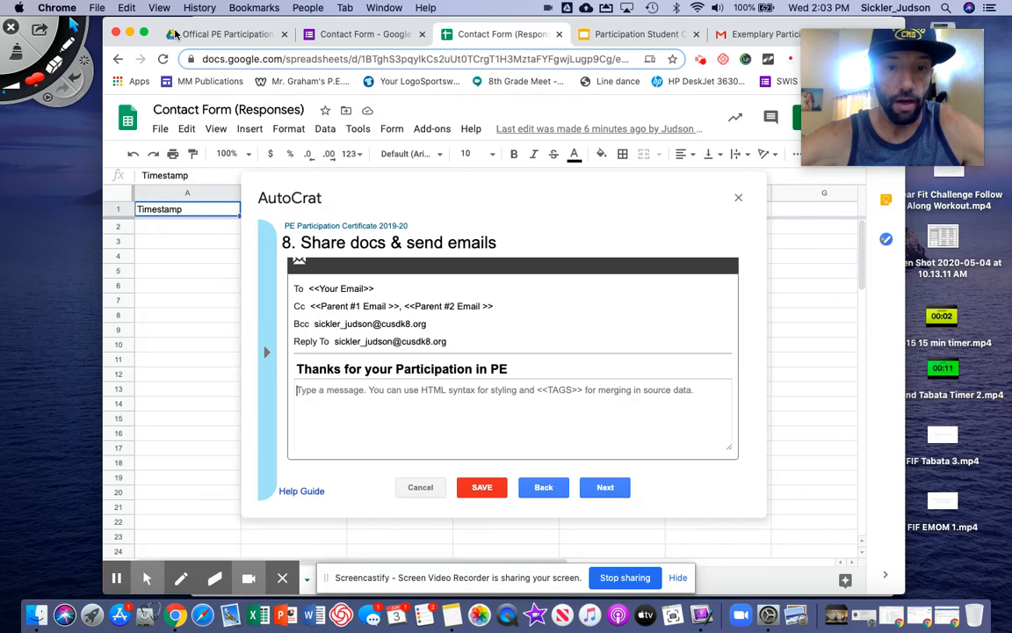
Paste the thank-you paragraph into the email body and advance to step 9, job triggers
click(297, 390)
key(super+v)
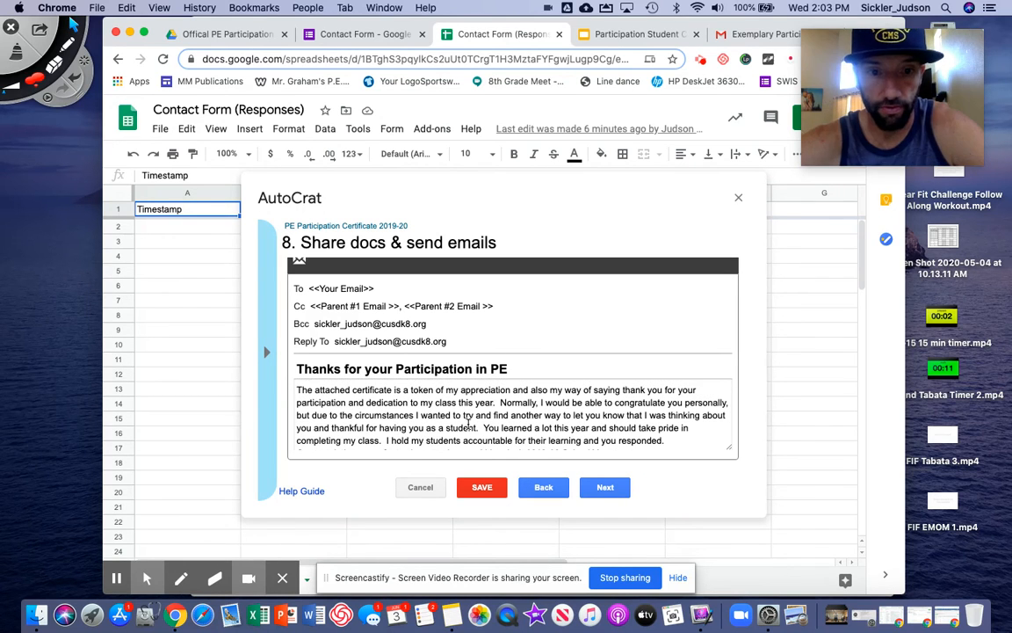
scroll(469, 420, down, 1)
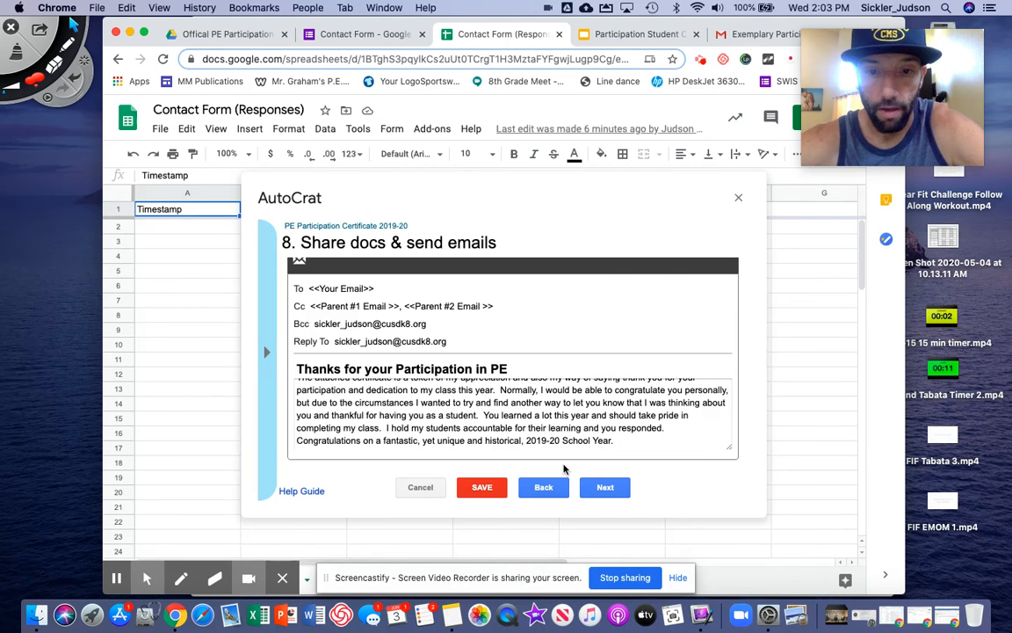
click(601, 488)
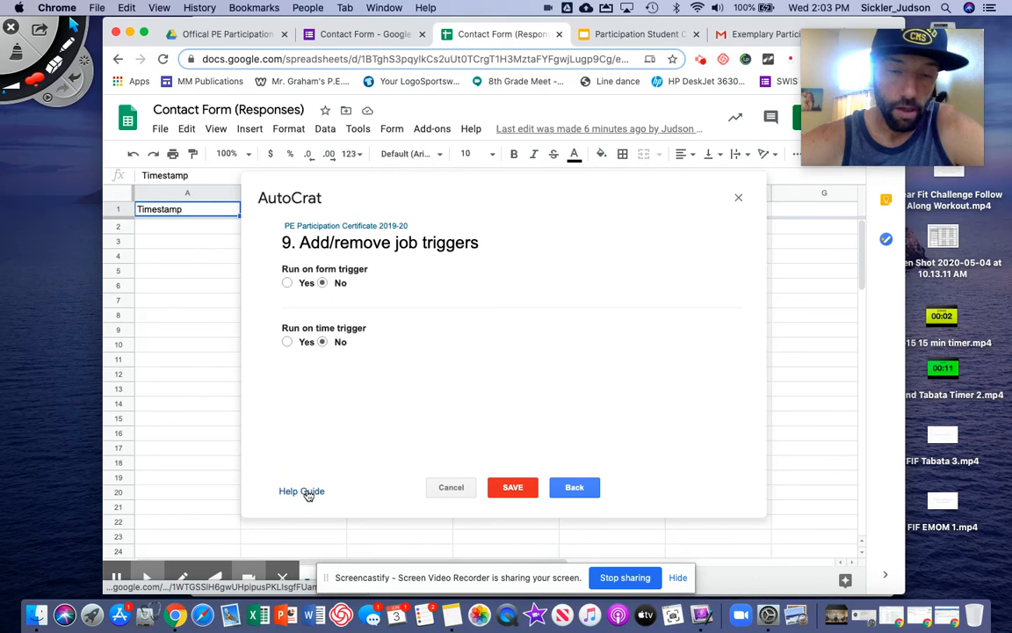
Turn Run on form trigger to Yes, leave Run on time trigger at No, and save the job
click(288, 283)
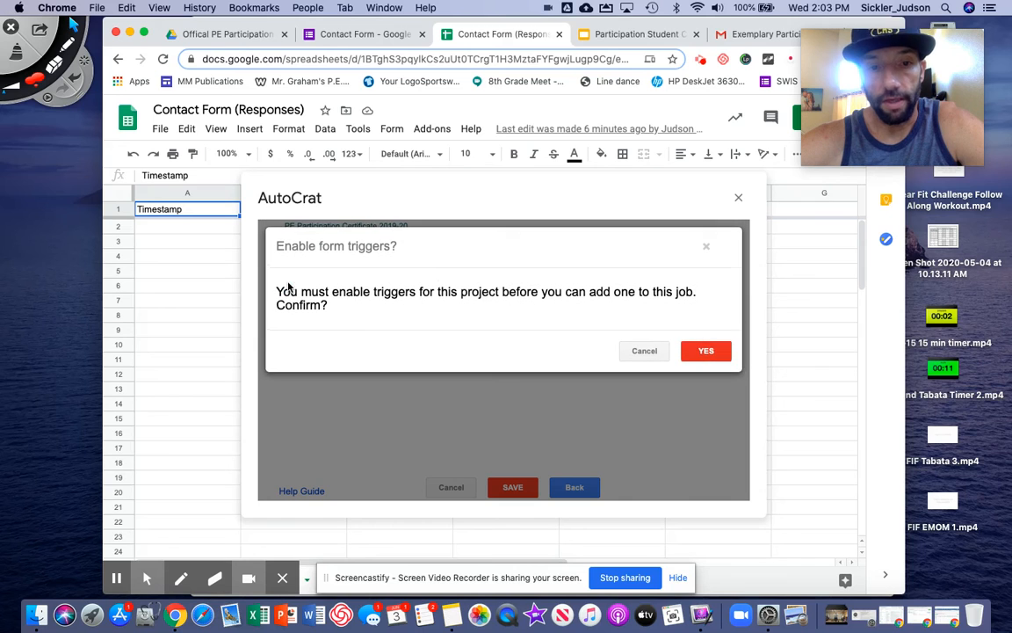
click(703, 350)
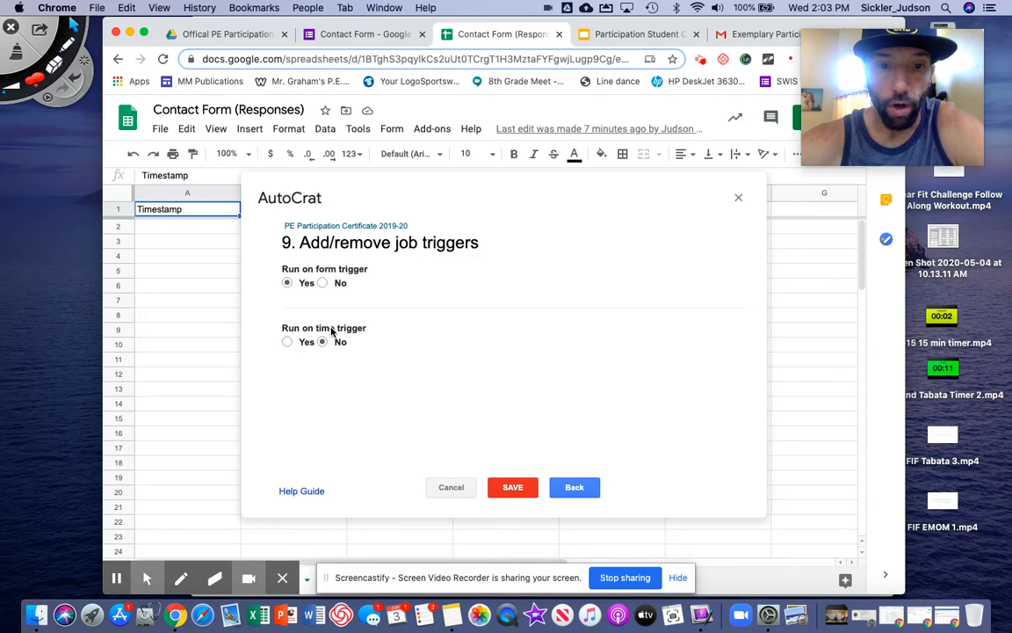
click(288, 342)
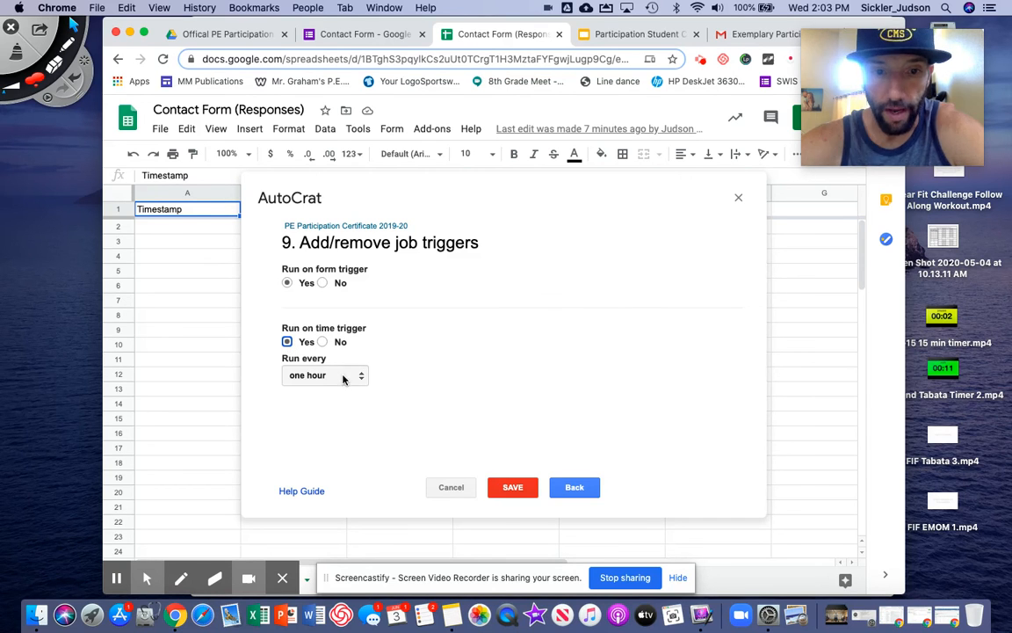
click(323, 342)
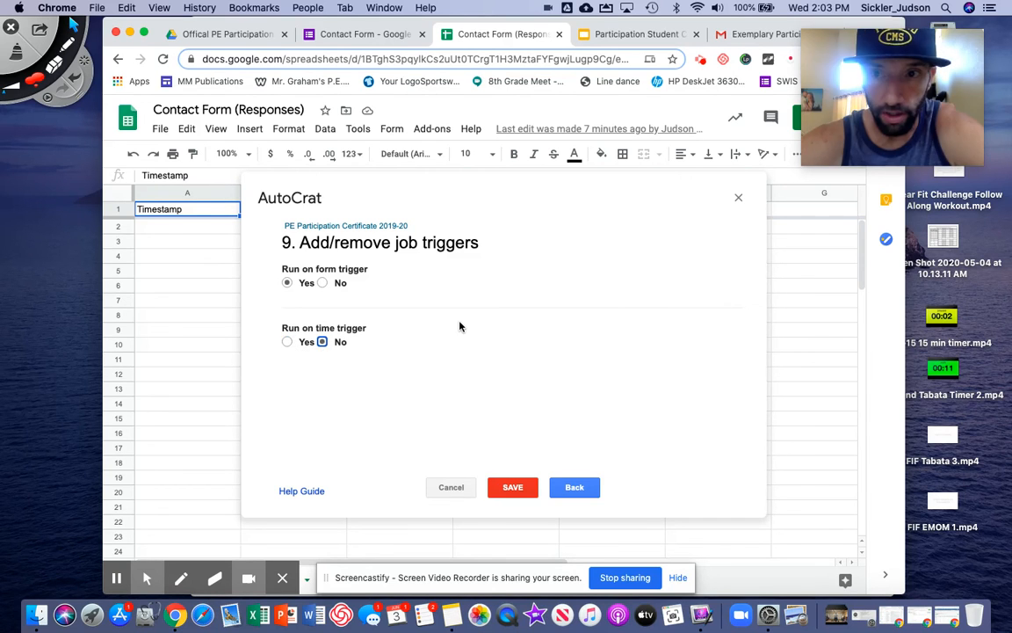
click(513, 489)
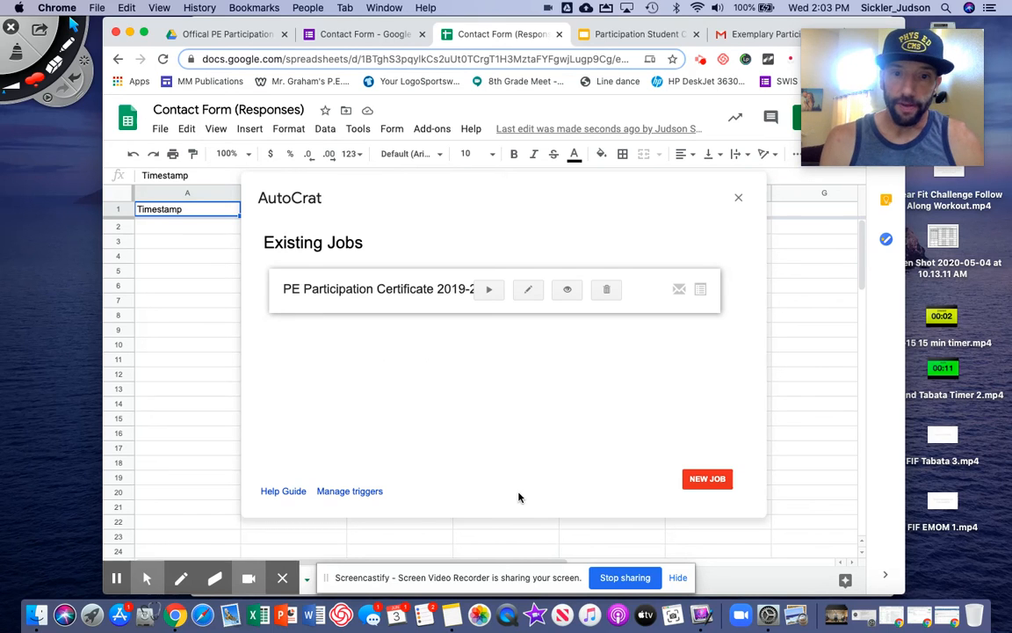
Run the PE Participation Certificate 2019-20 job and close AutoCrat once it finishes
click(488, 291)
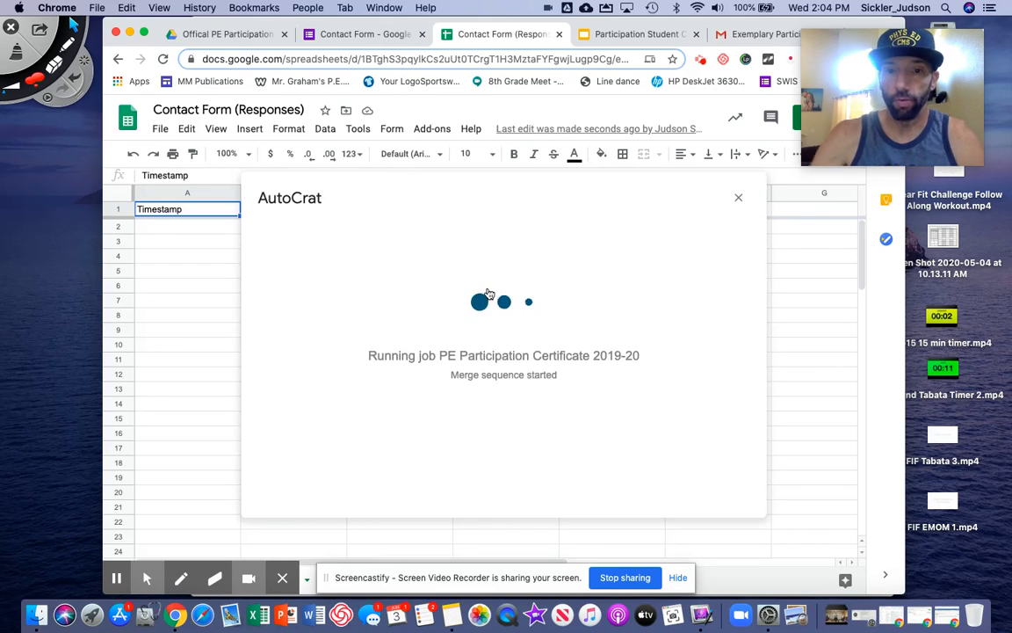
click(798, 275)
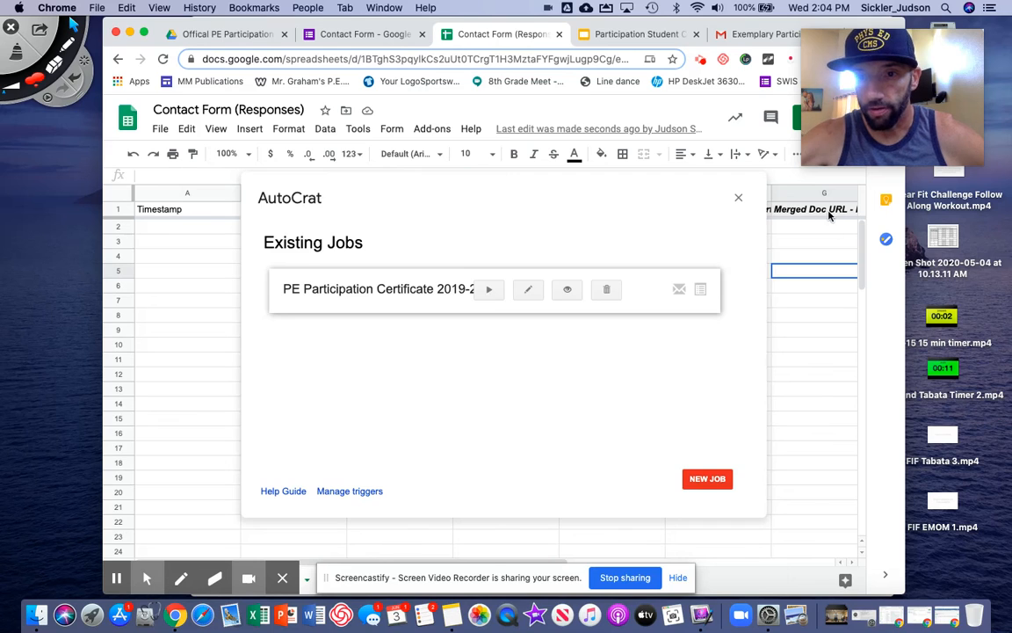
click(740, 200)
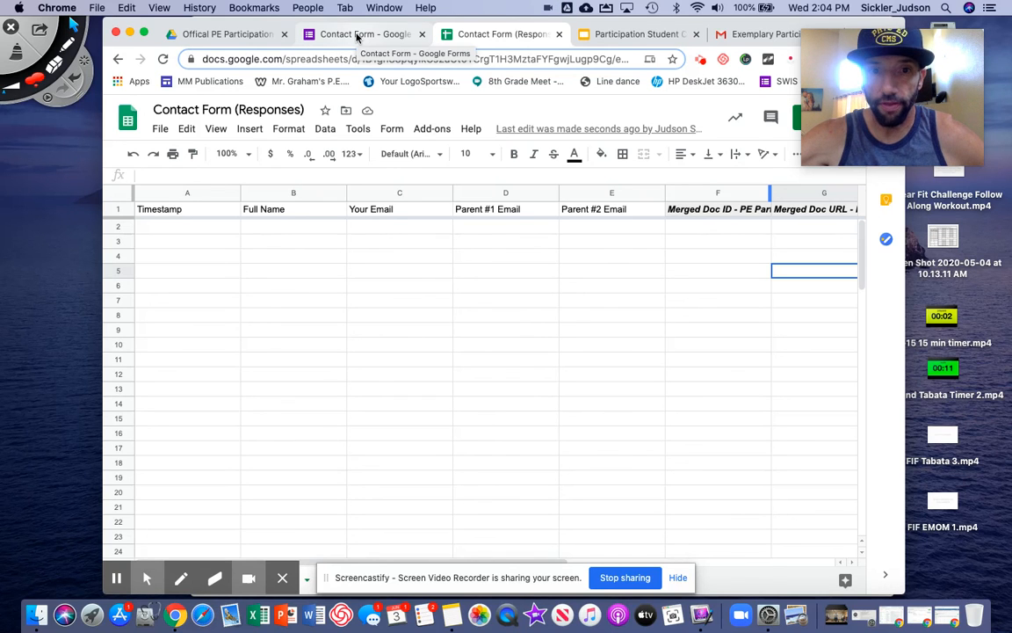
Bring up a live preview of the Contact Form in Google Forms
click(358, 36)
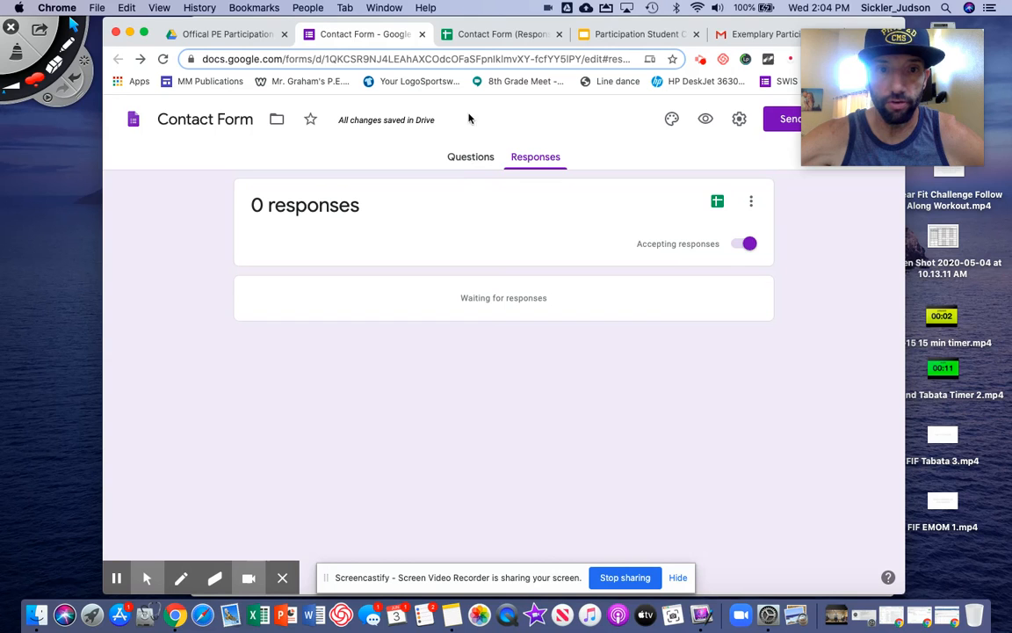
click(466, 157)
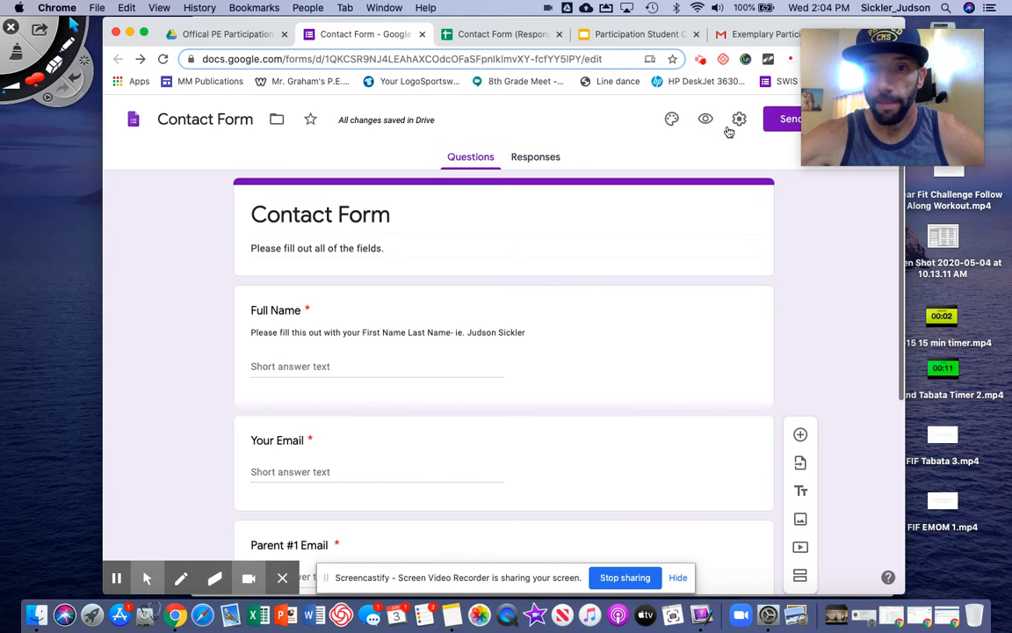
click(706, 118)
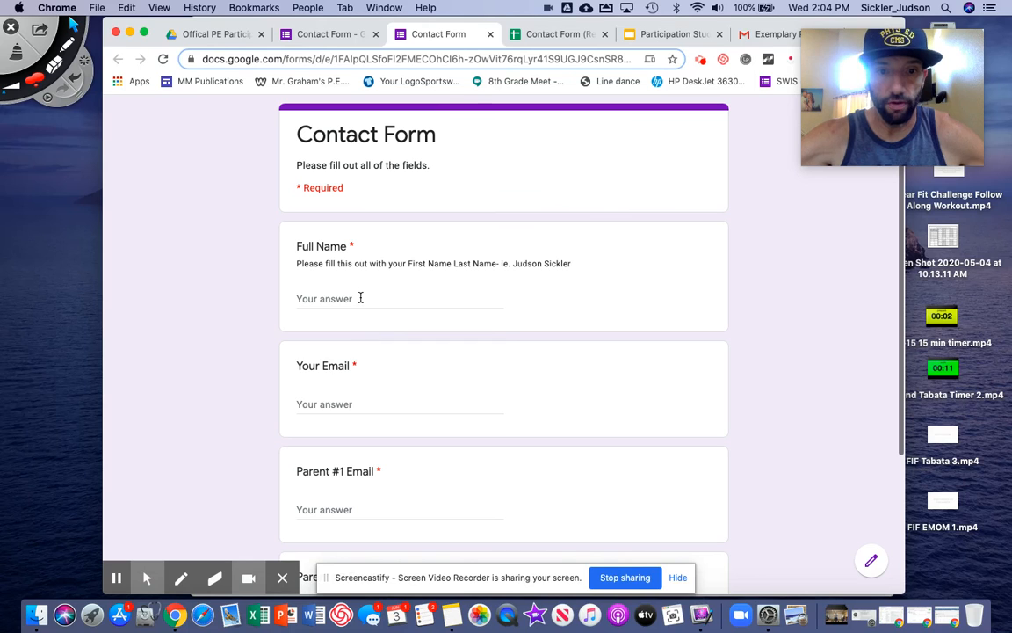
Enter a participant's full name and the saved email address in the preview, then submit the response
click(360, 297)
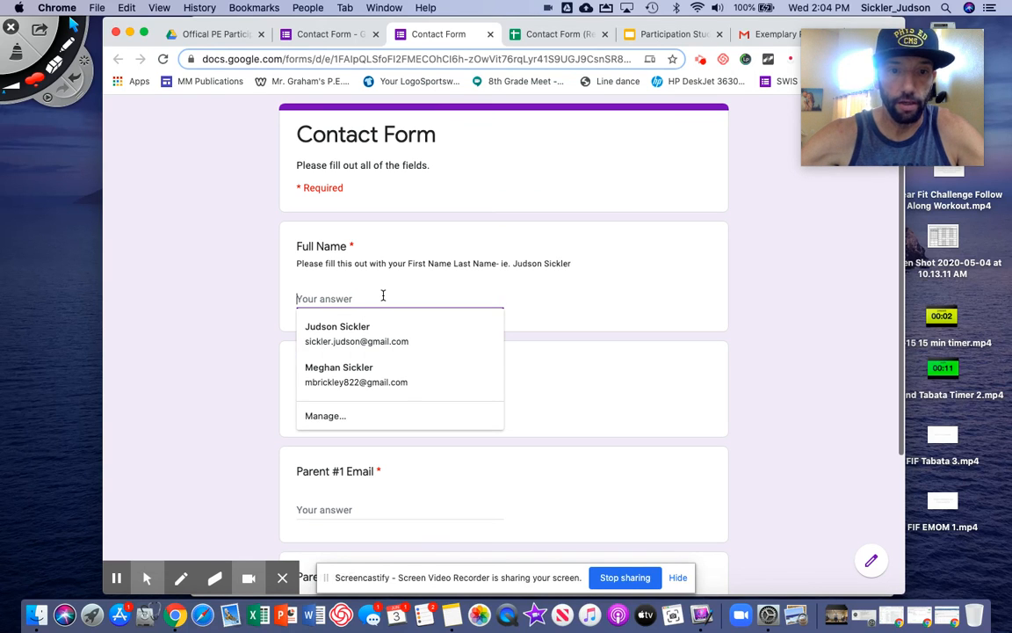
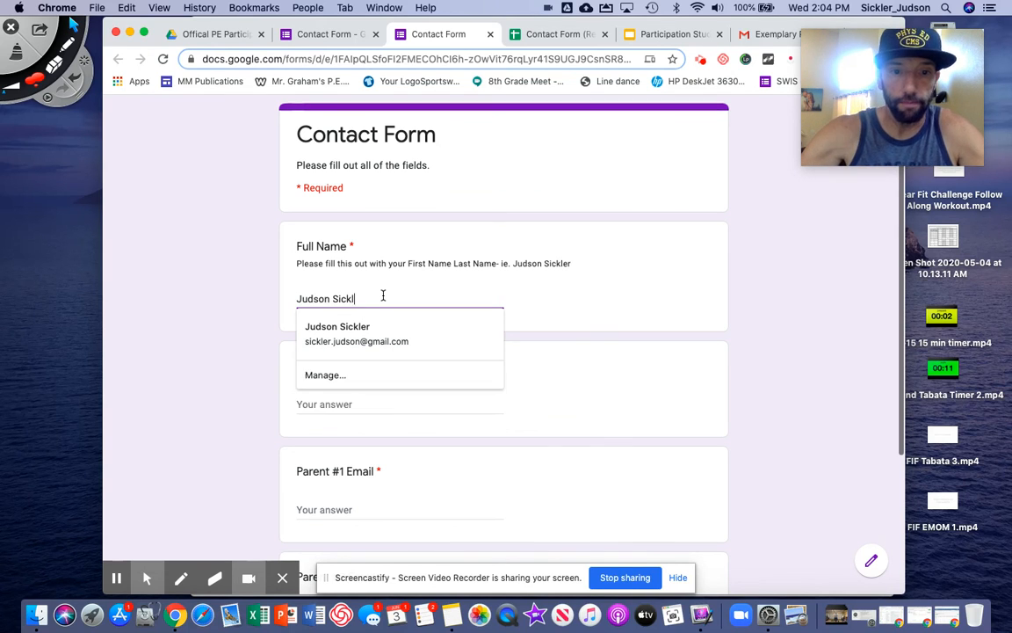
click(527, 367)
click(361, 403)
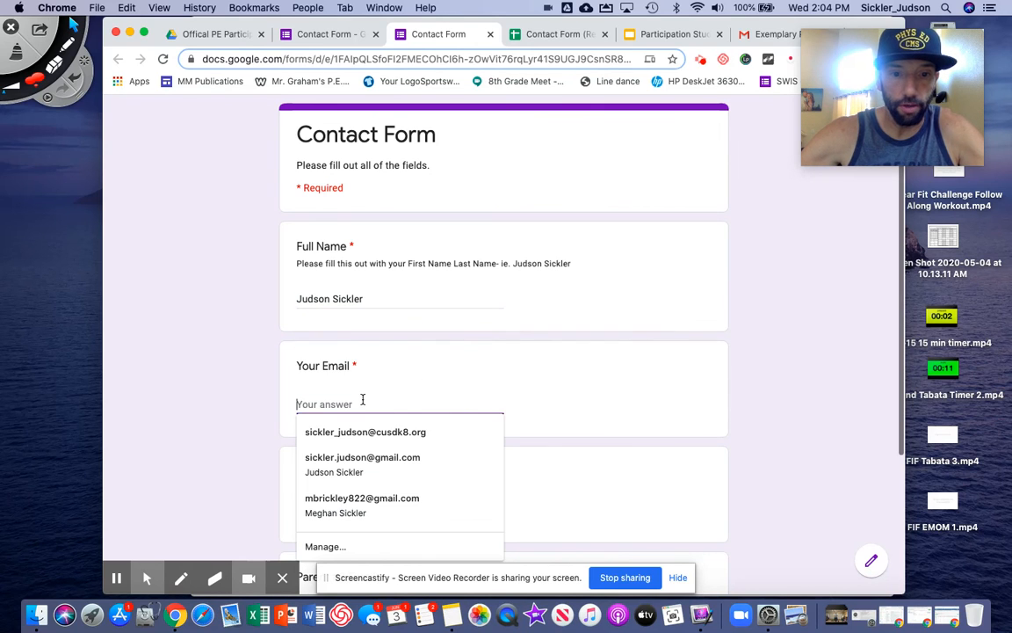
click(367, 431)
scroll(481, 420, down, 3)
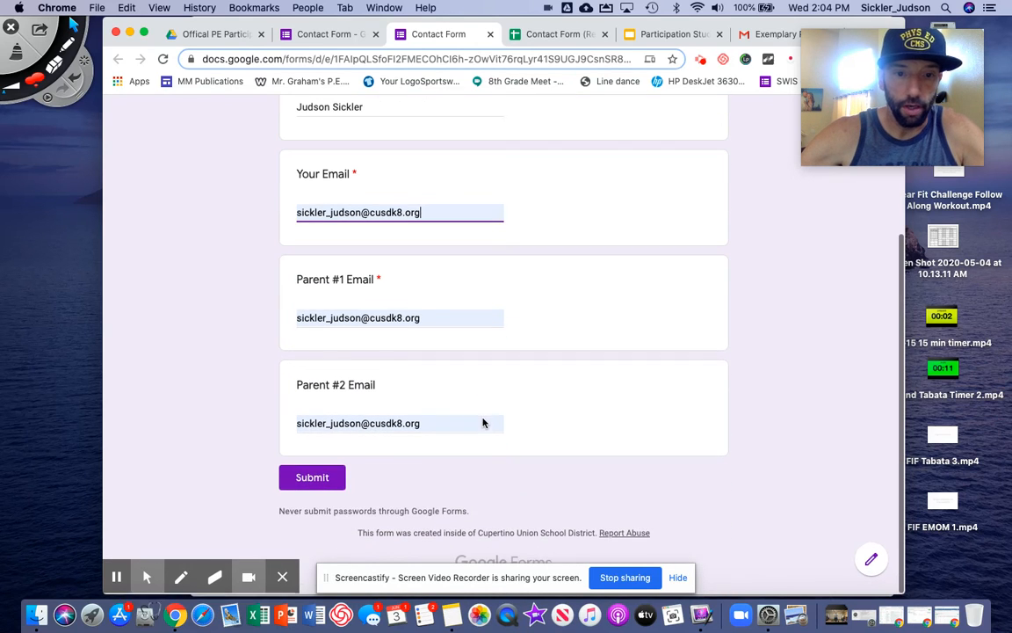
click(312, 478)
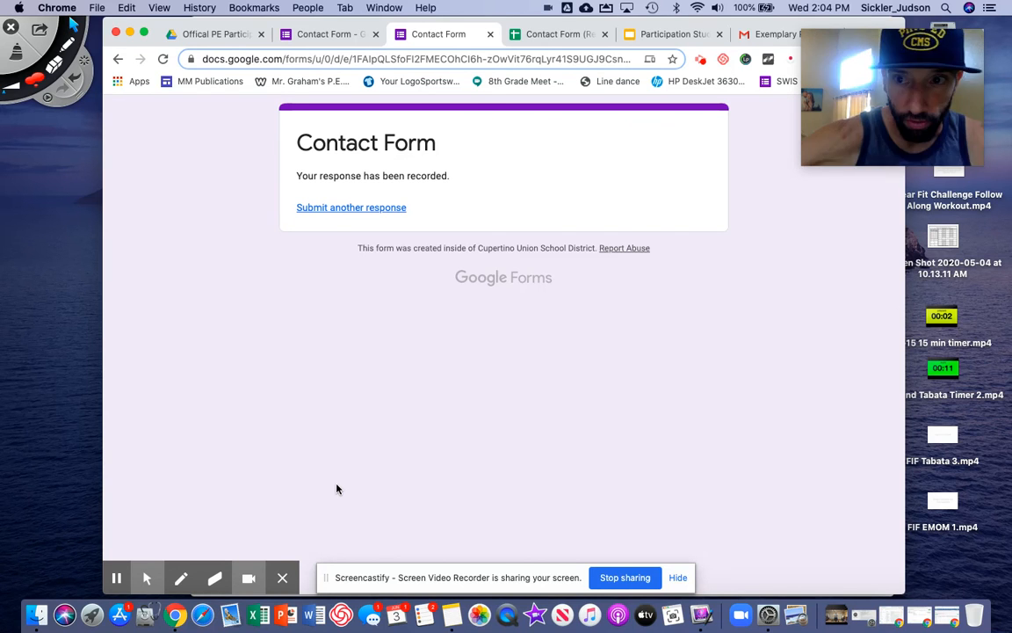
drag(211, 23, 154, 31)
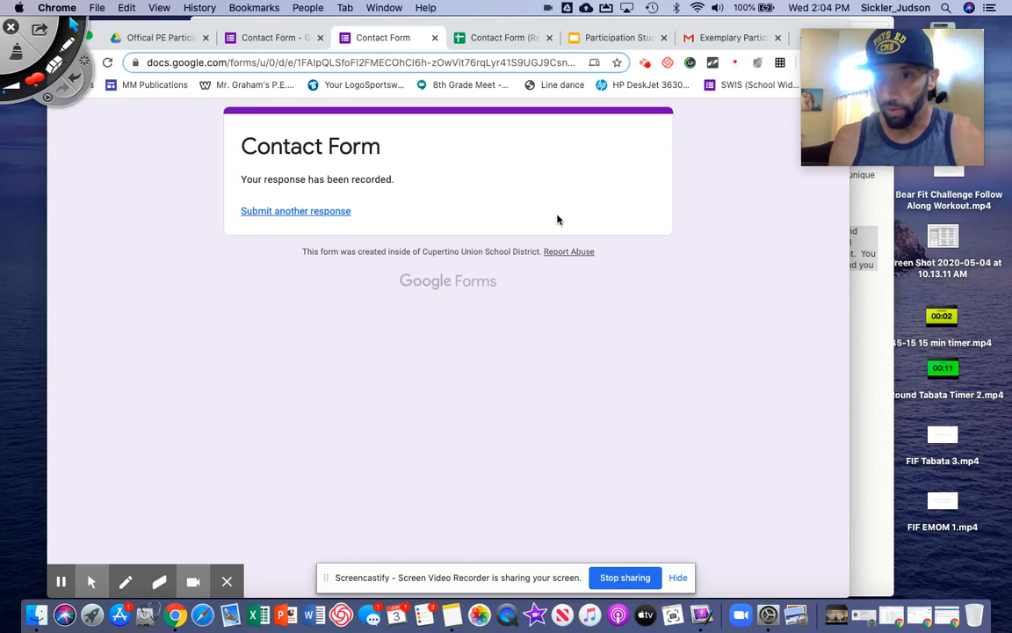
Refresh the Gmail inbox and open the 'Thanks for your Participation in PE' email's certificate PDF
click(721, 44)
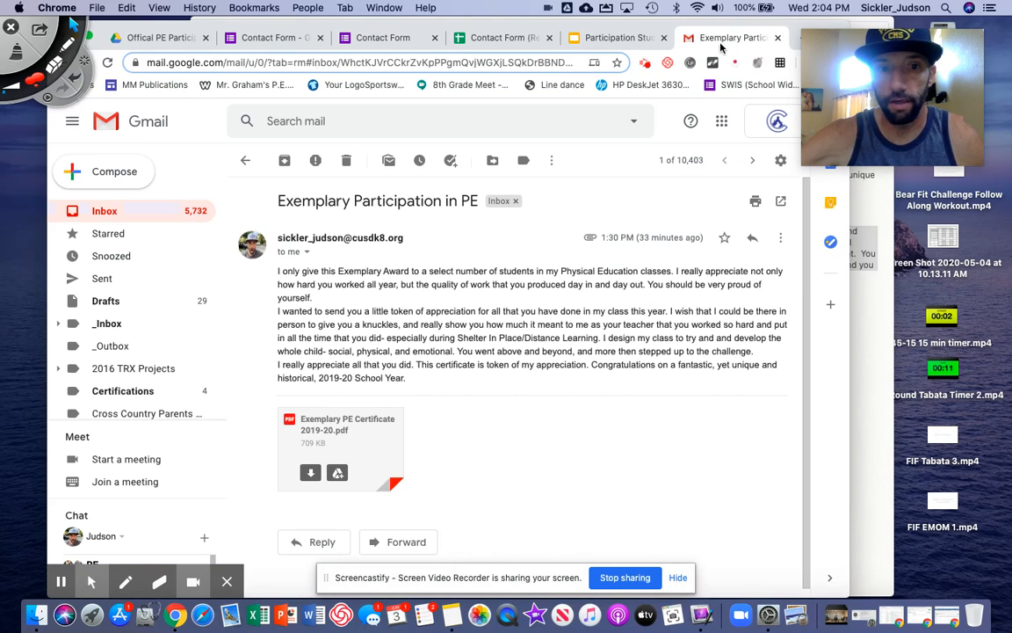
click(105, 211)
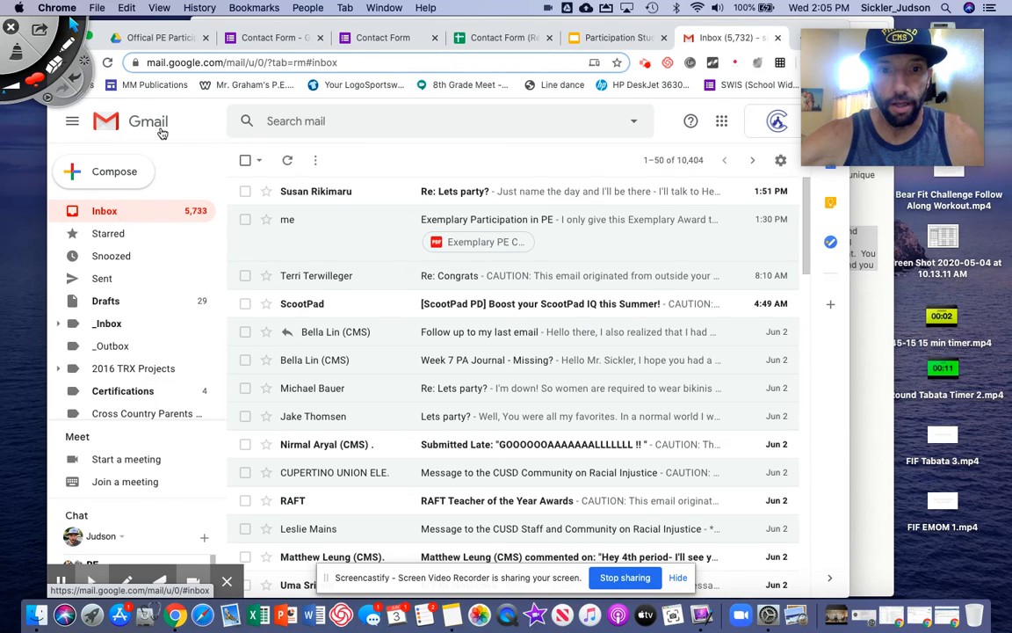
click(149, 126)
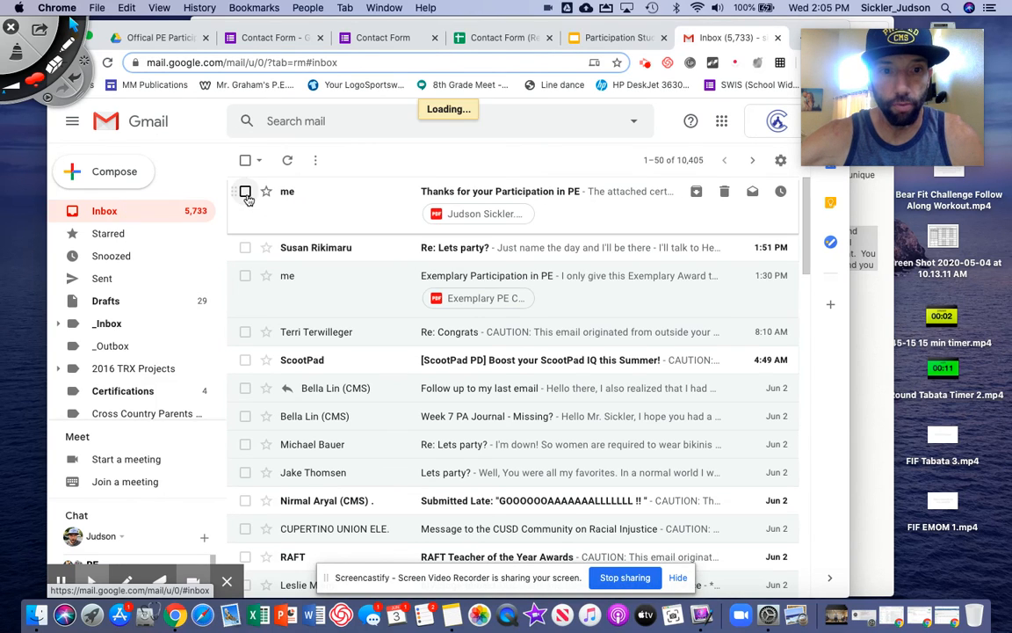
click(510, 195)
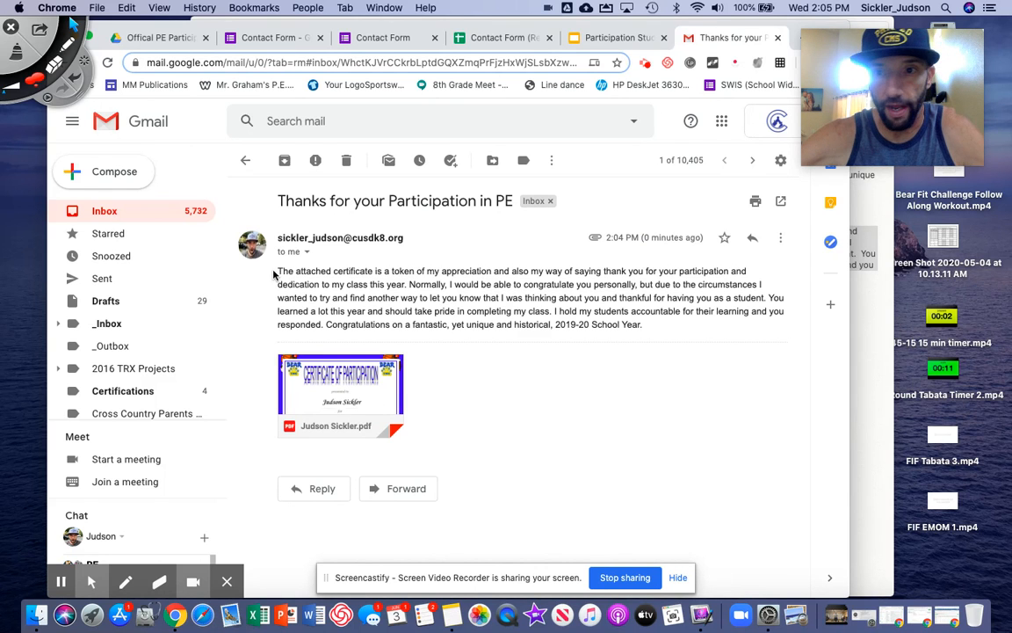
click(374, 387)
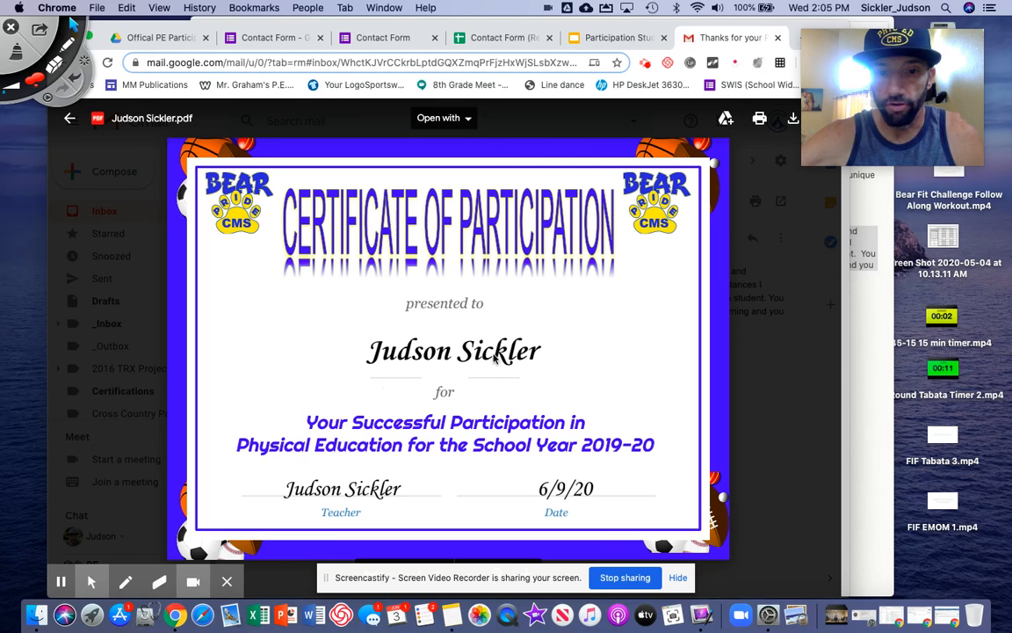